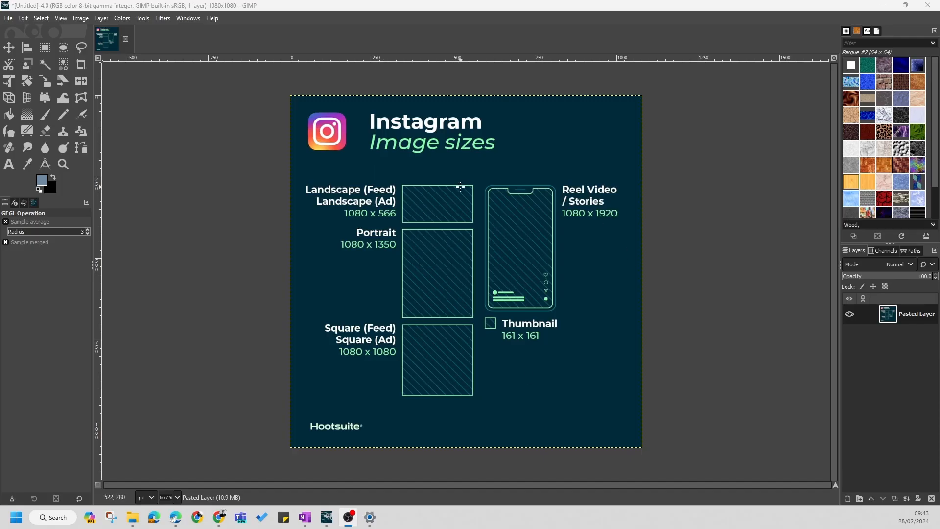
Step: Start a new image and set its size to 1080 px wide by 1350 px high
click(8, 18)
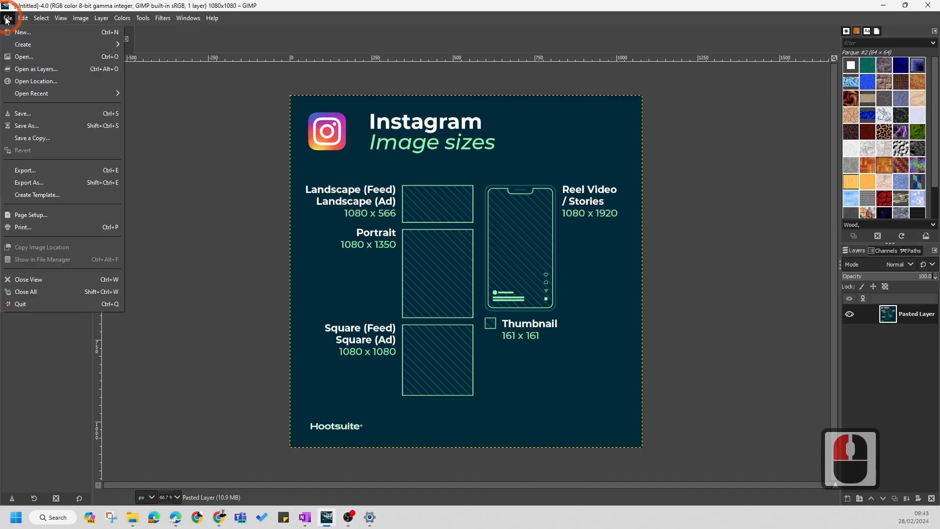
click(23, 31)
click(235, 190)
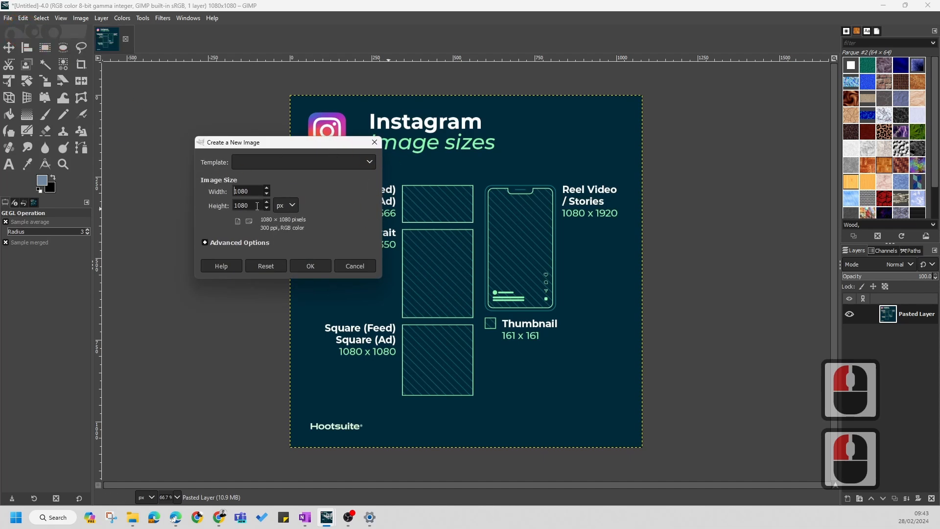
drag(288, 146, 181, 145)
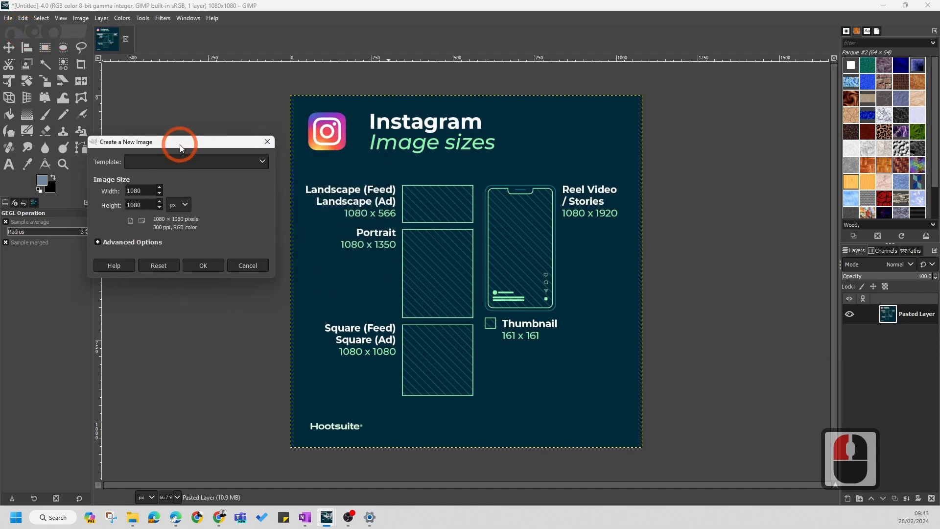
click(139, 190)
double_click(149, 209)
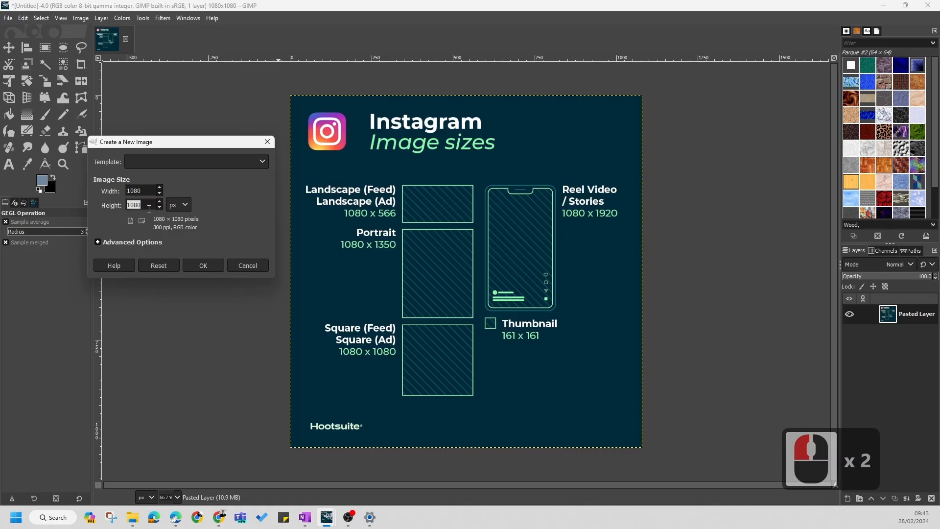
text(1350)
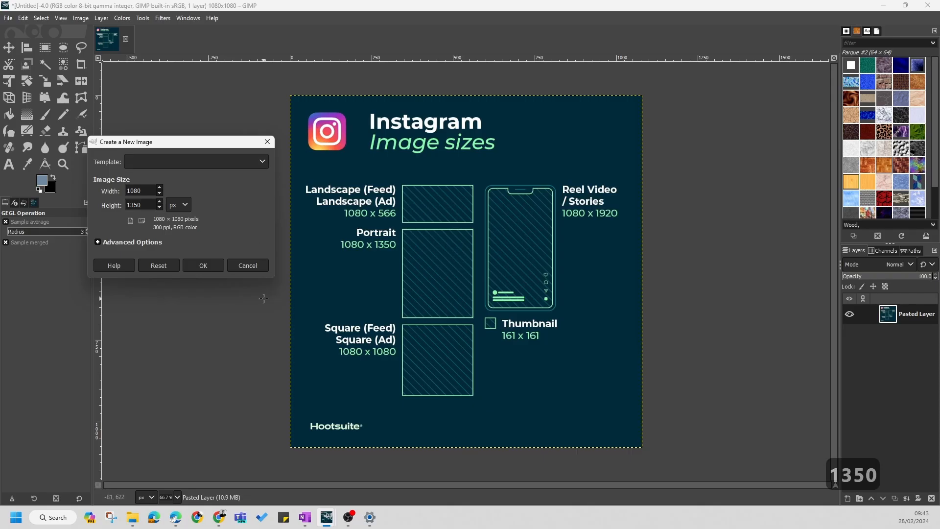
Step: Set the X and Y resolution to 110 pixels/in in the advanced options and create the image
click(100, 242)
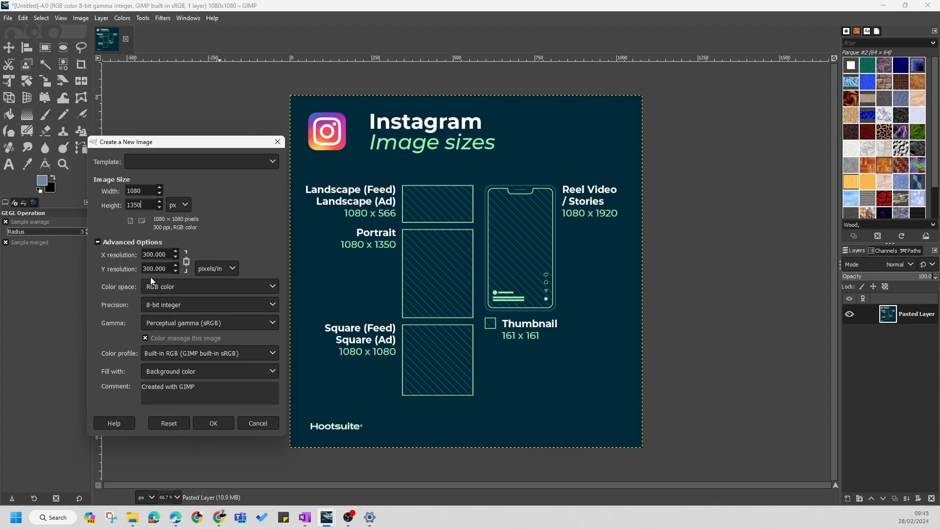
click(168, 254)
double_click(154, 254)
text(1)
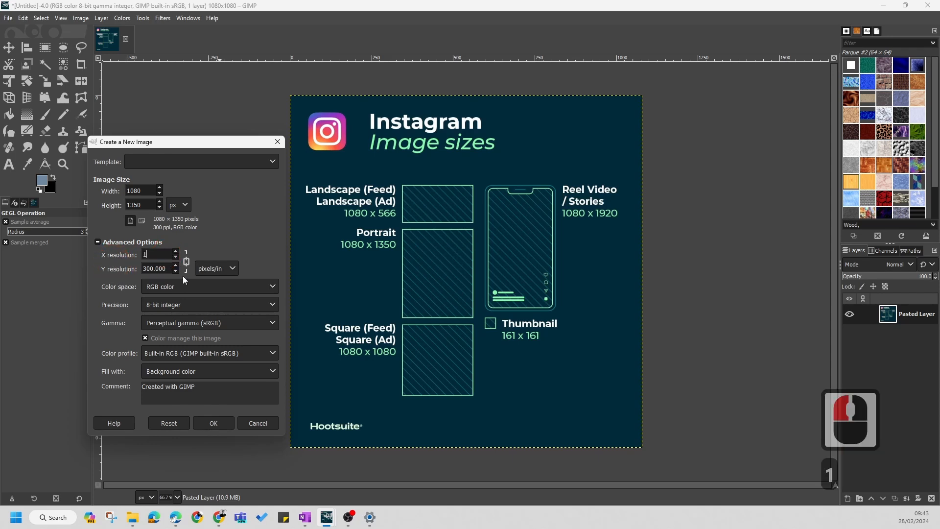
text(10)
click(206, 243)
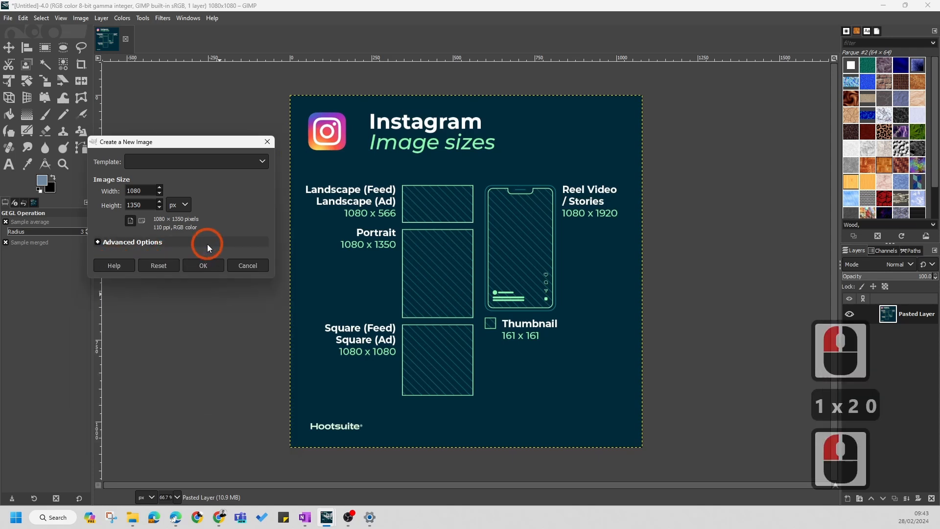
click(98, 244)
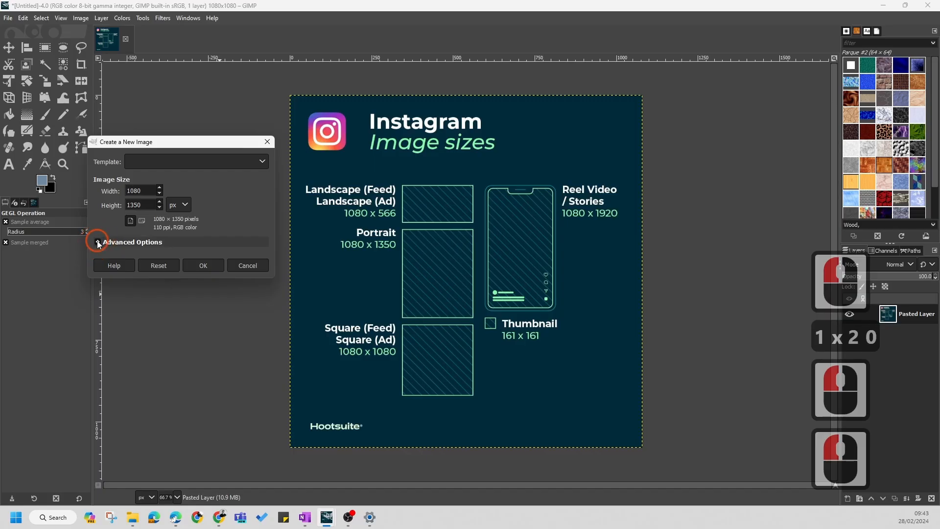
click(97, 243)
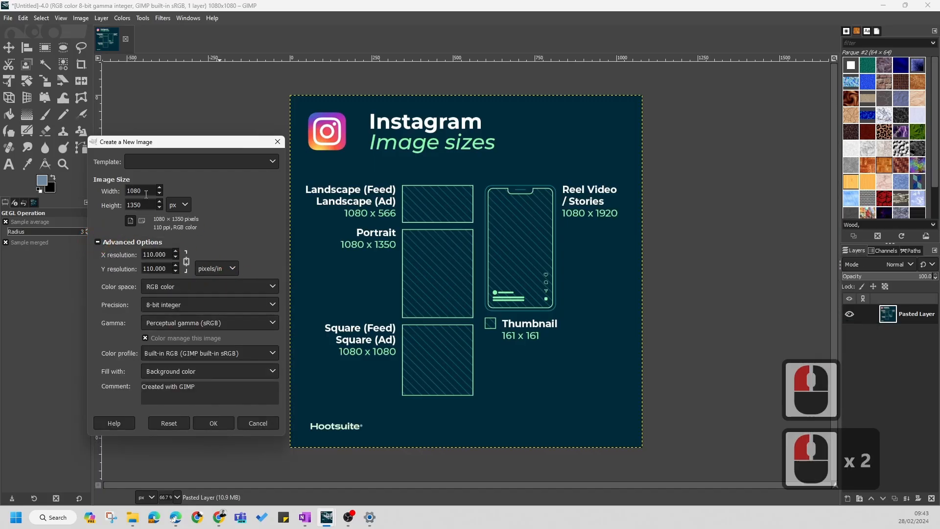
click(220, 423)
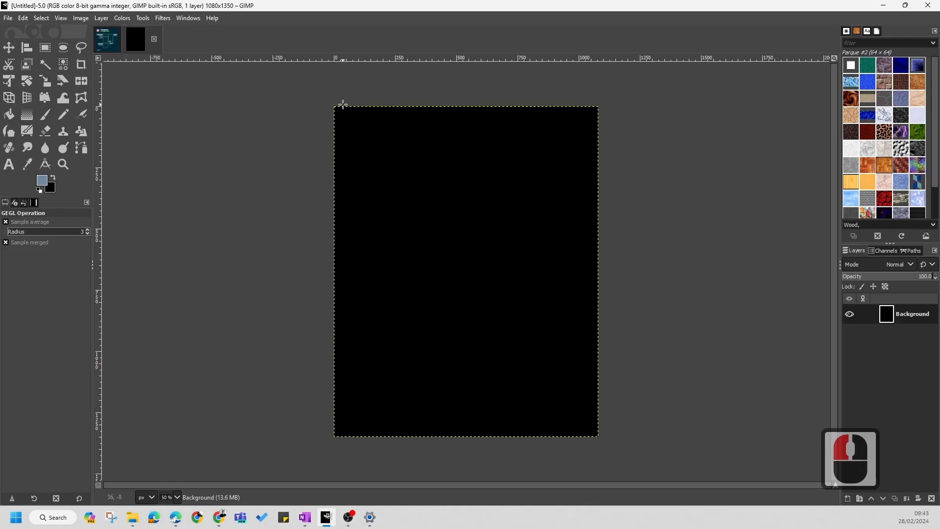
Step: Check the new image's canvas size settings and close them without making changes
click(850, 314)
click(850, 314)
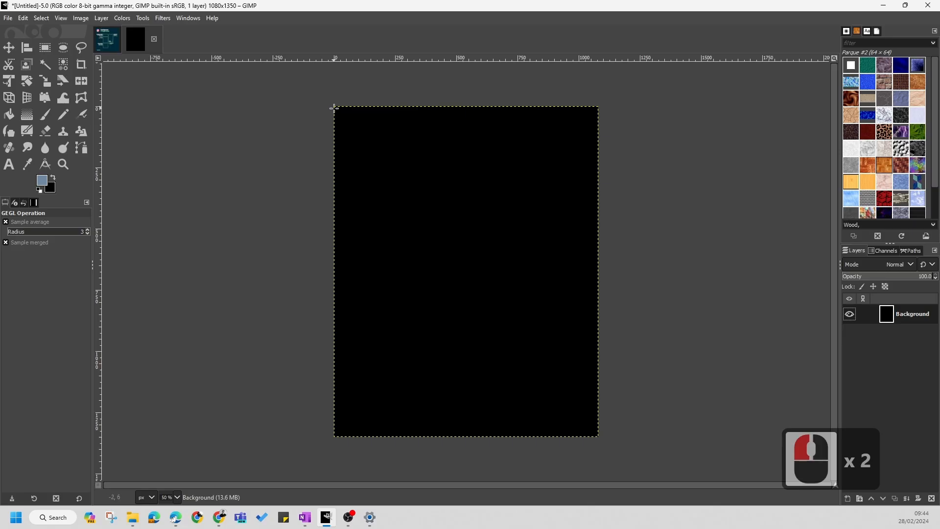
click(80, 18)
click(102, 109)
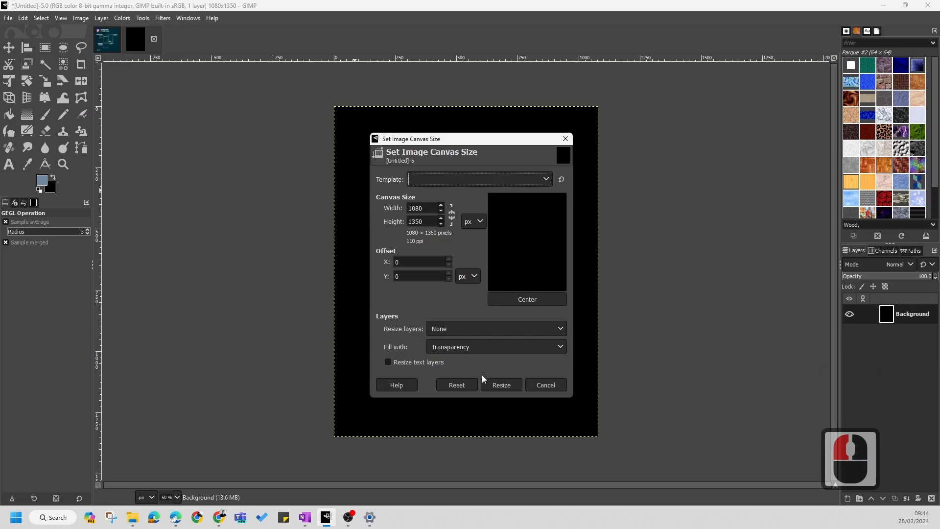
click(566, 140)
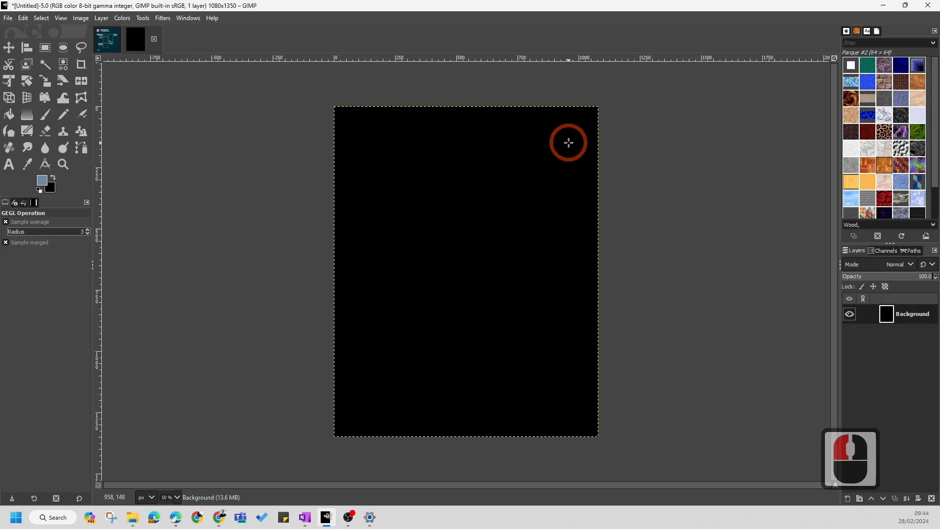
Step: Switch to Google Drive in the browser, look through the shared student selfies folder, and return to GIMP
key(alt+Tab)
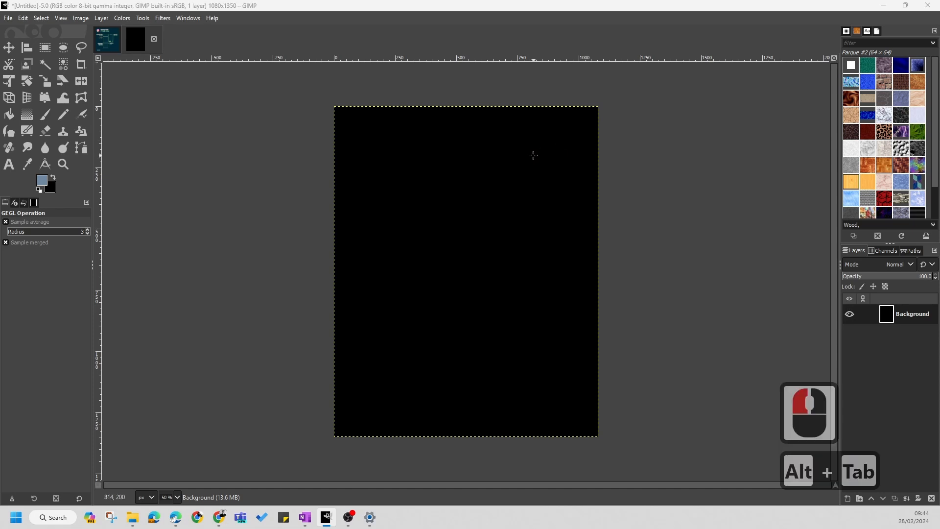
key(alt+Tab)
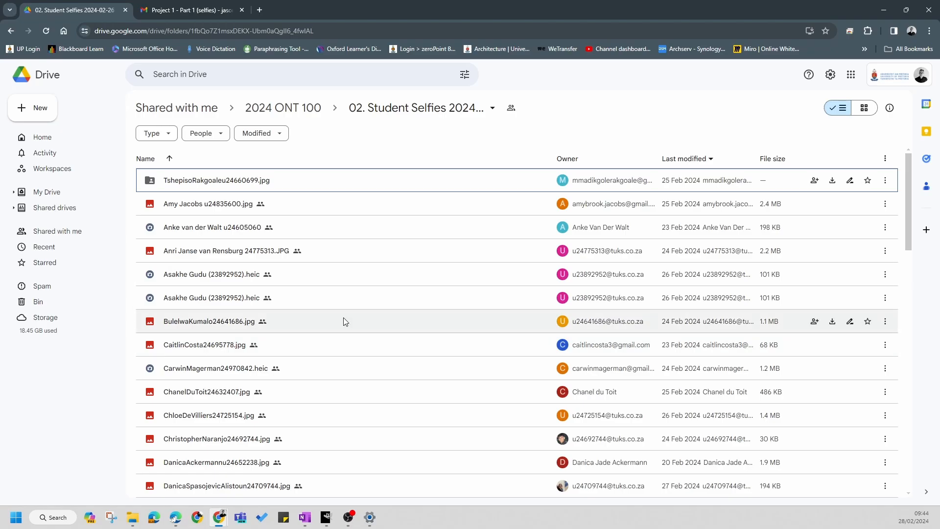
scroll(265, 332, down, 7)
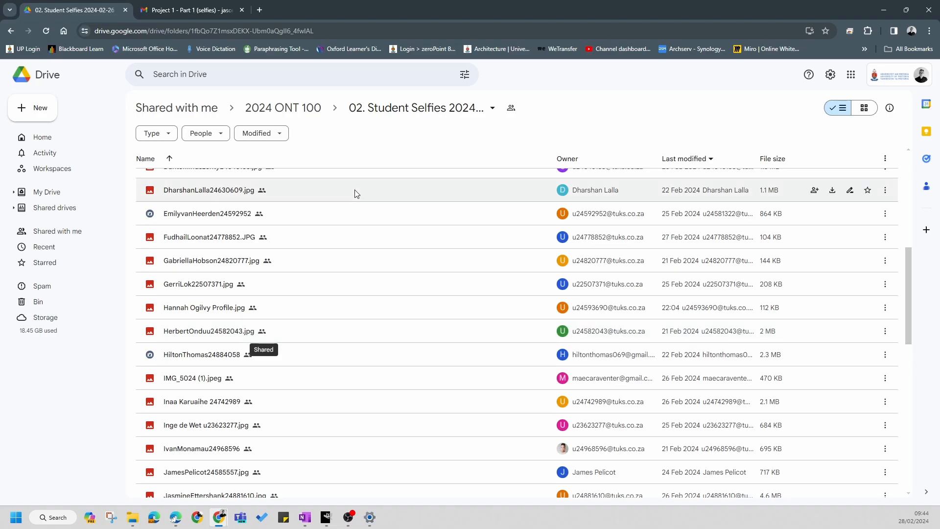
scroll(274, 311, down, 13)
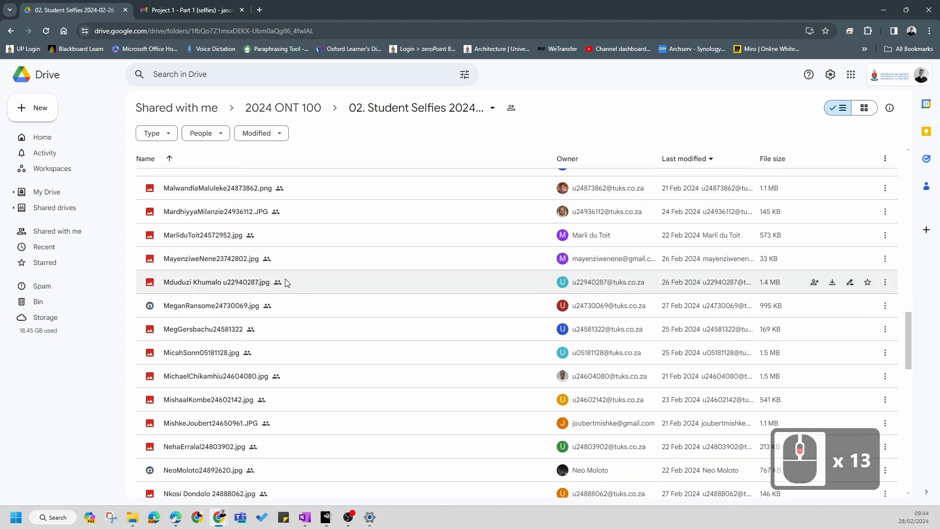
scroll(288, 283, down, 10)
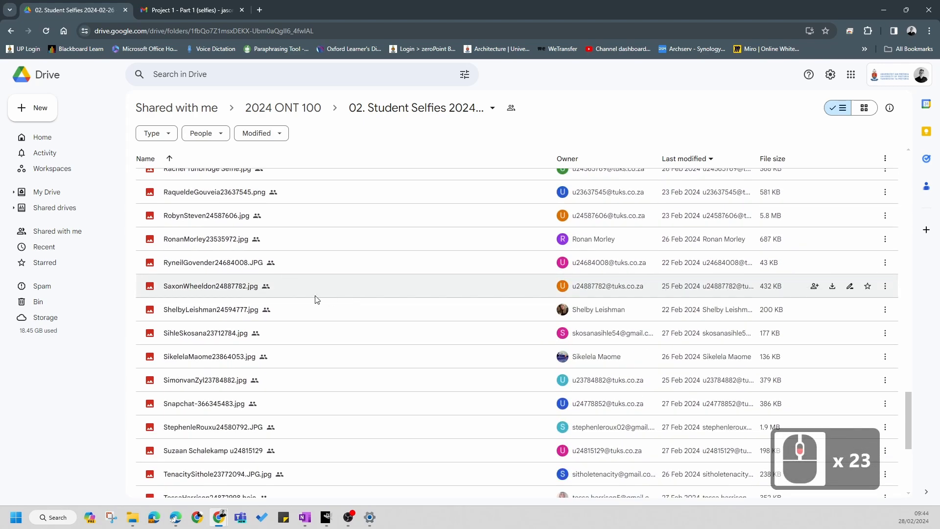
scroll(302, 330, up, 9)
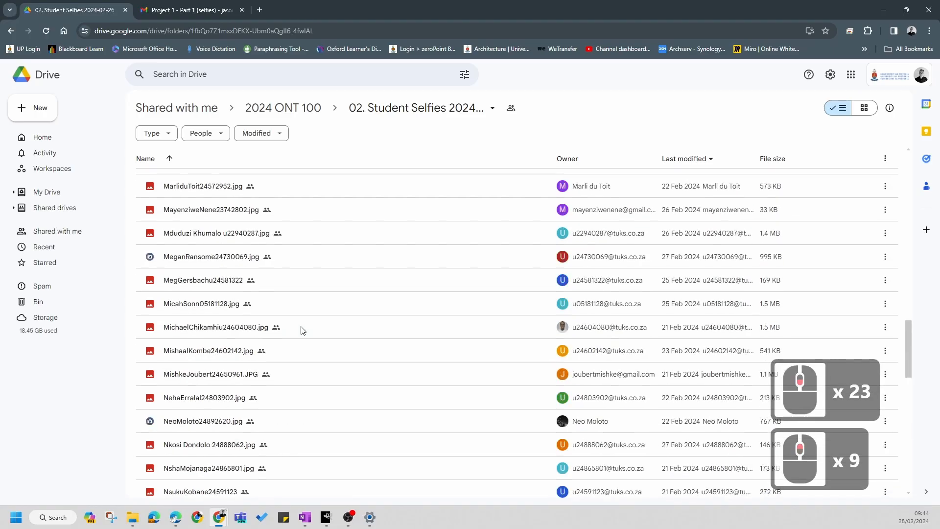
key(alt+Tab)
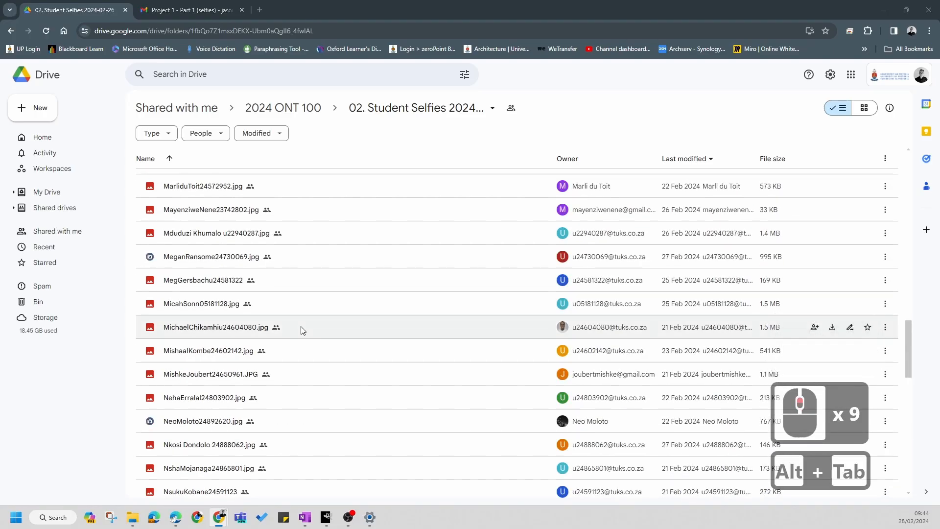
key(alt+Tab)
key(alt+Tab)
key(alt+Tab)
key(alt+Tab)
key(alt+Tab)
key(alt+Tab)
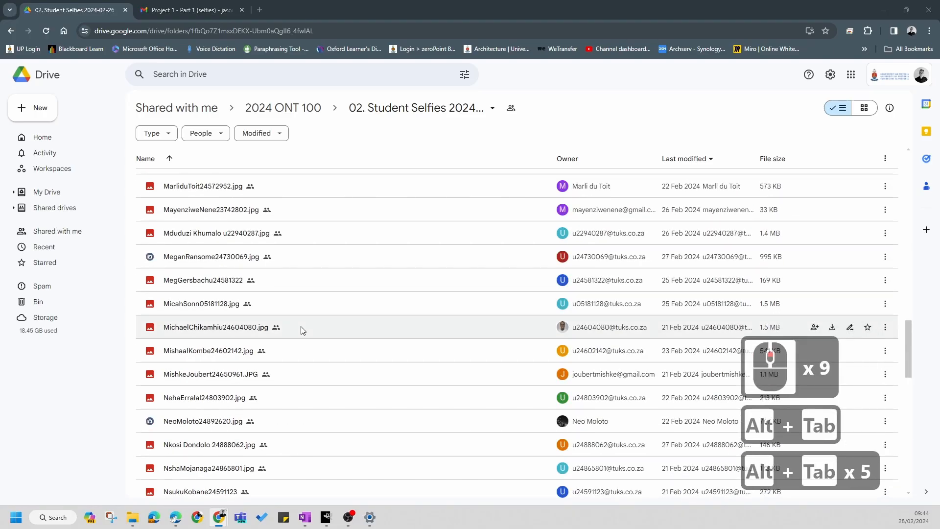
key(alt+Tab)
key(alt+Tab)
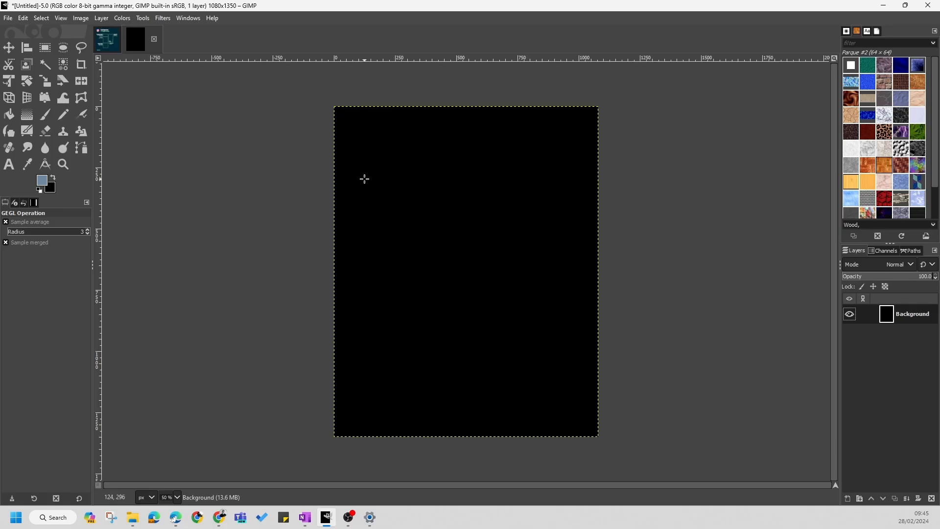
Step: Open MrBean.jpg as a new layer from D:, UP, OneDrive - University of Pretoria, OKU, Project Example Files, OKU 100, Selfie
click(7, 19)
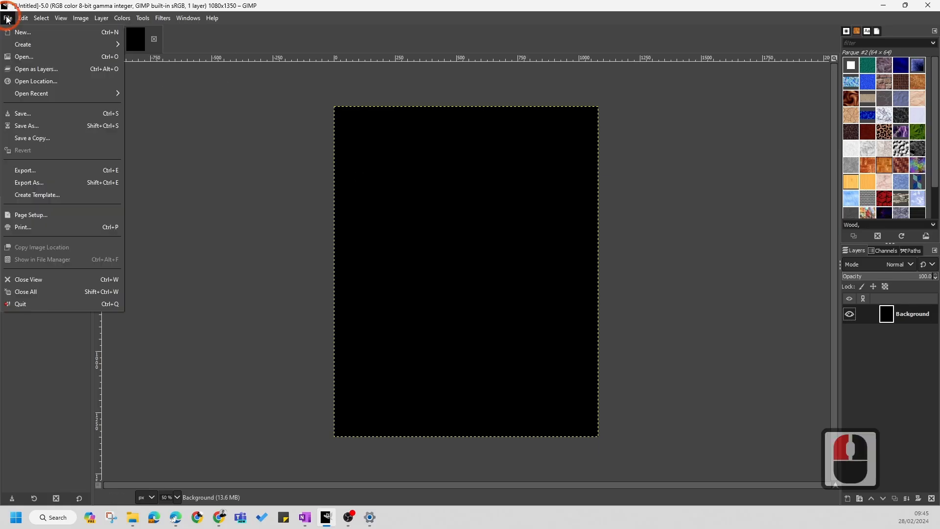
click(30, 71)
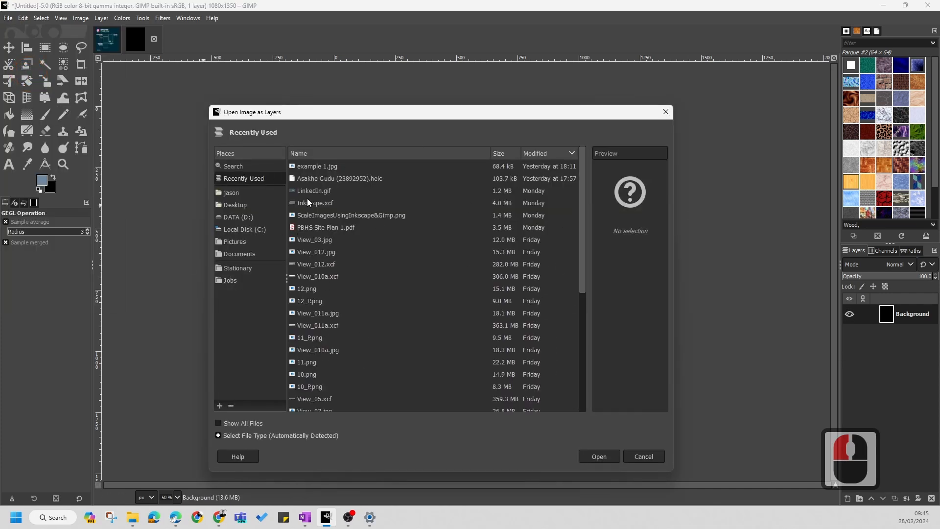
double_click(238, 269)
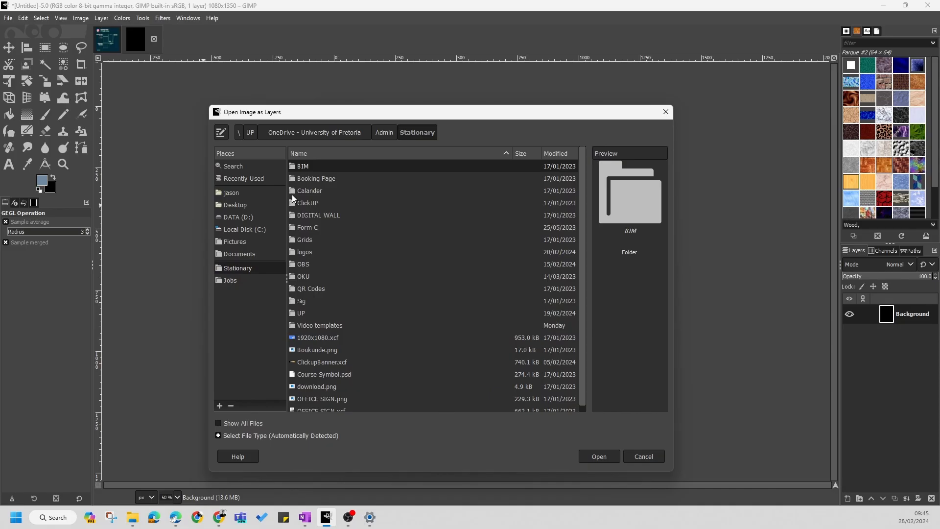
click(242, 217)
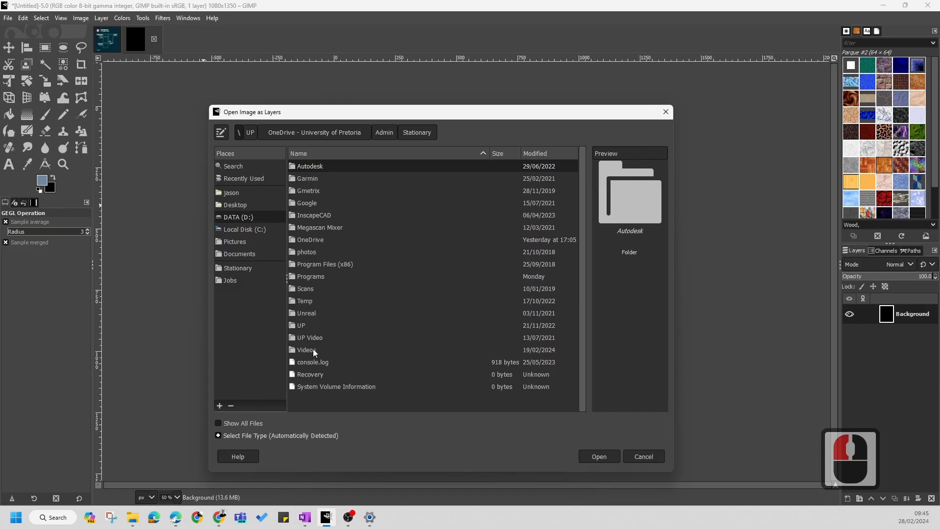
double_click(301, 325)
double_click(334, 179)
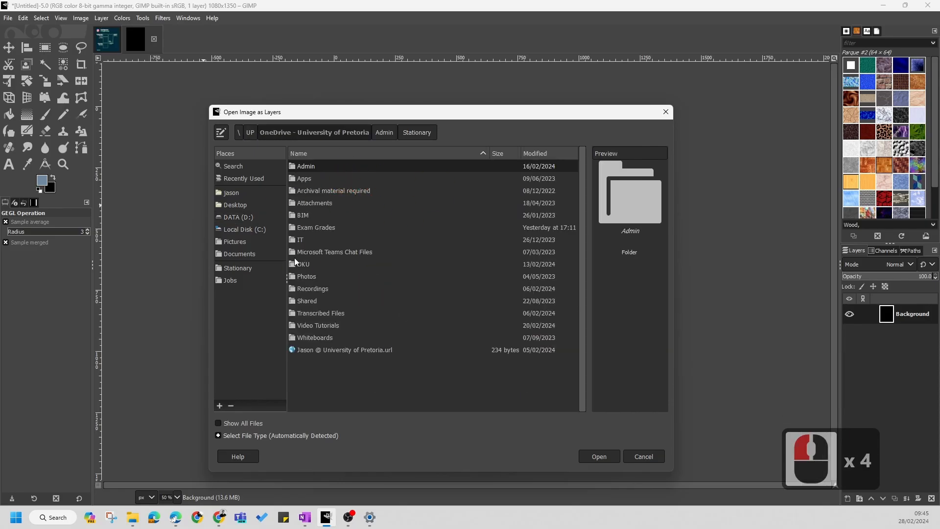
double_click(304, 265)
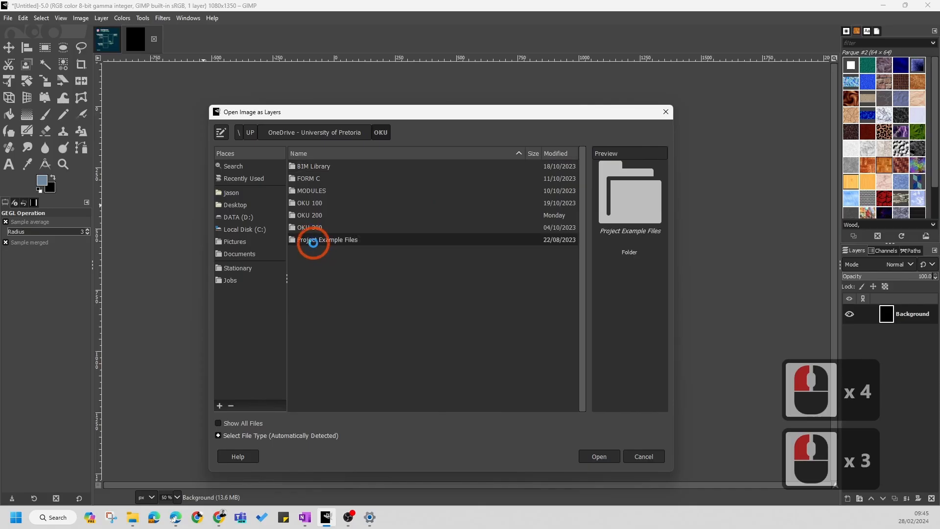
double_click(314, 247)
double_click(315, 205)
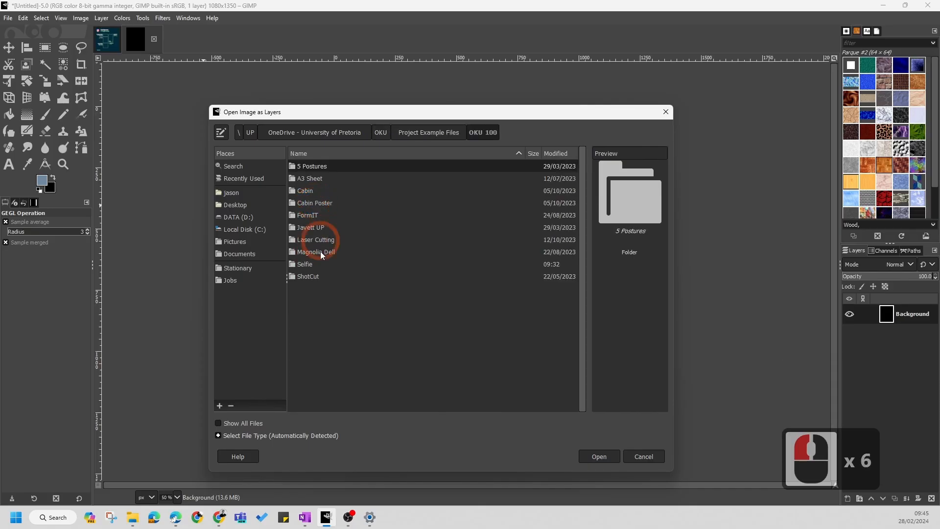
double_click(308, 265)
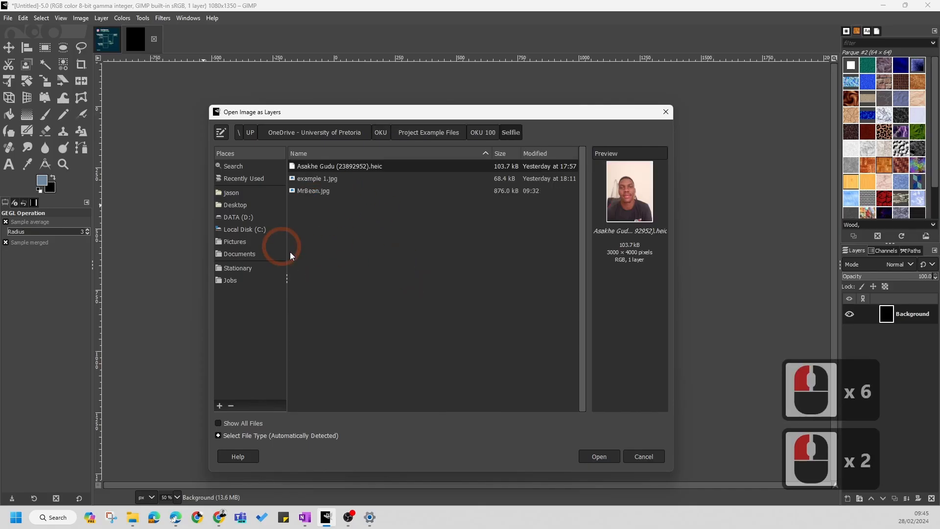
click(312, 193)
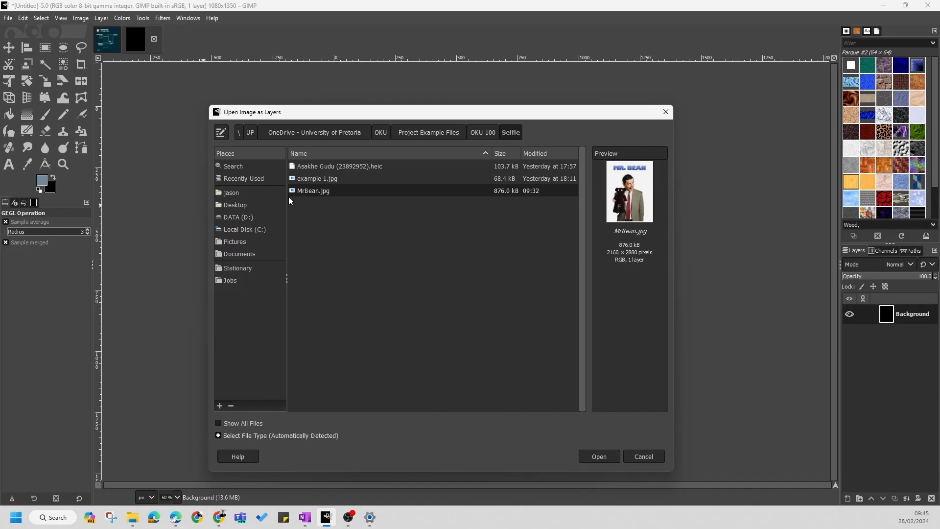
click(602, 455)
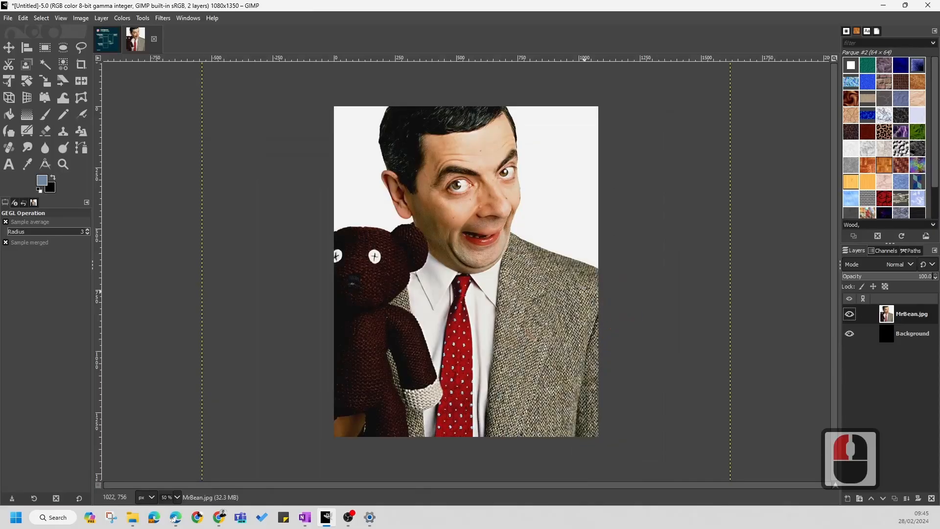
ctrl+scroll(479, 232, down, 3)
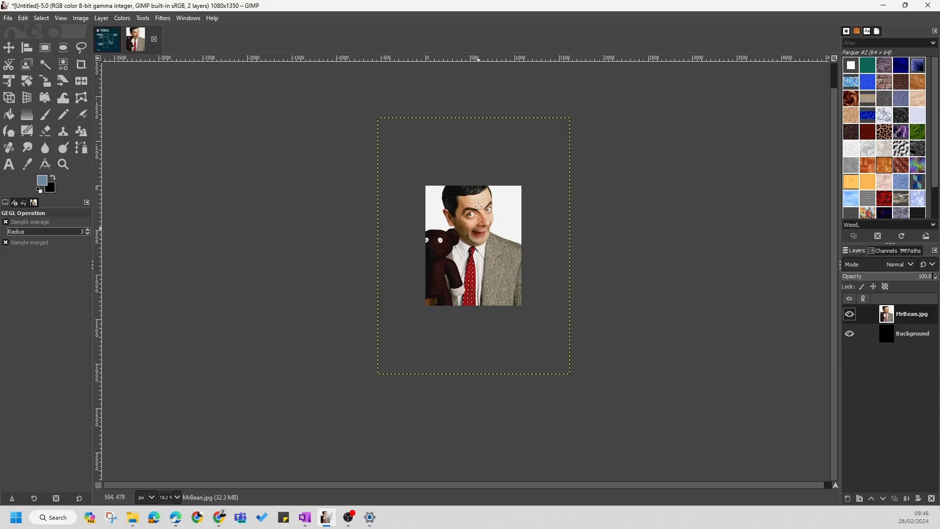
scroll(494, 258, up, 5)
ctrl+scroll(494, 261, up, 4)
ctrl+scroll(478, 265, down, 3)
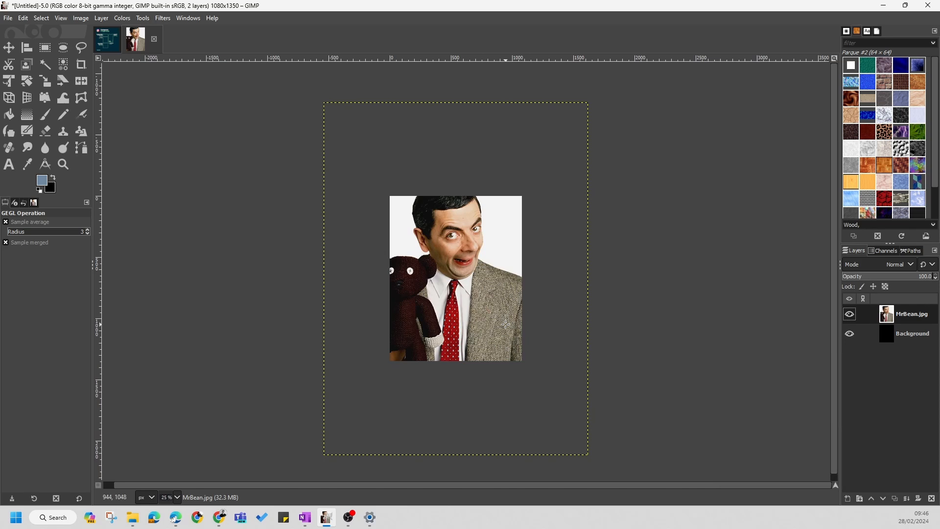
Step: Show the grid over the image and check its lines on the photo
scroll(500, 296, up, 3)
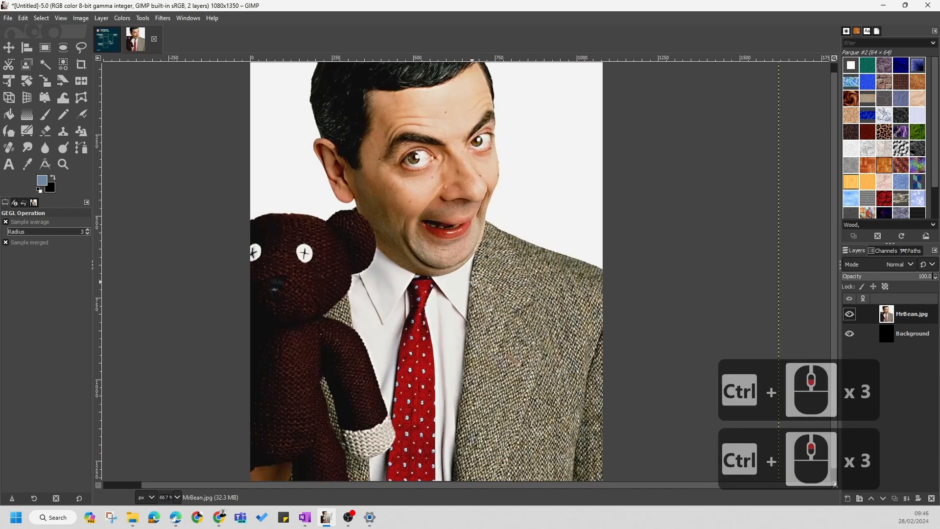
scroll(463, 278, down, 2)
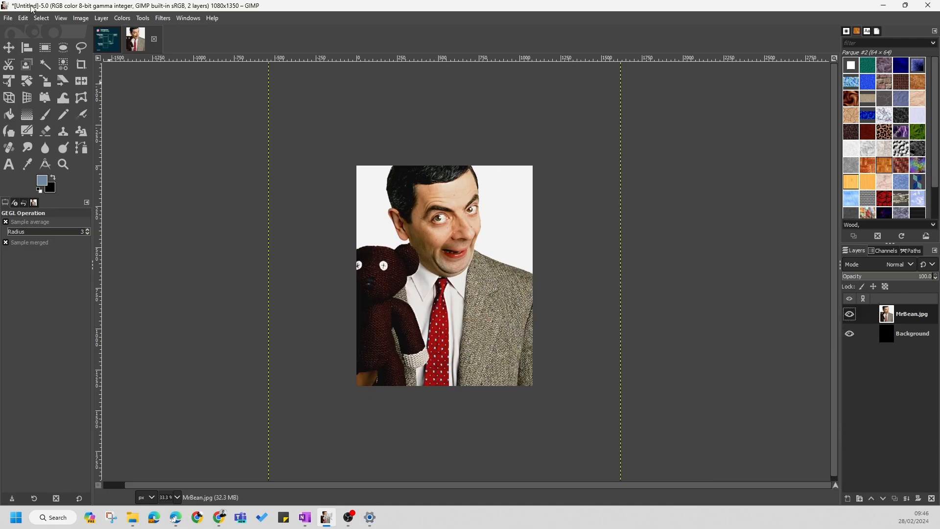
click(61, 19)
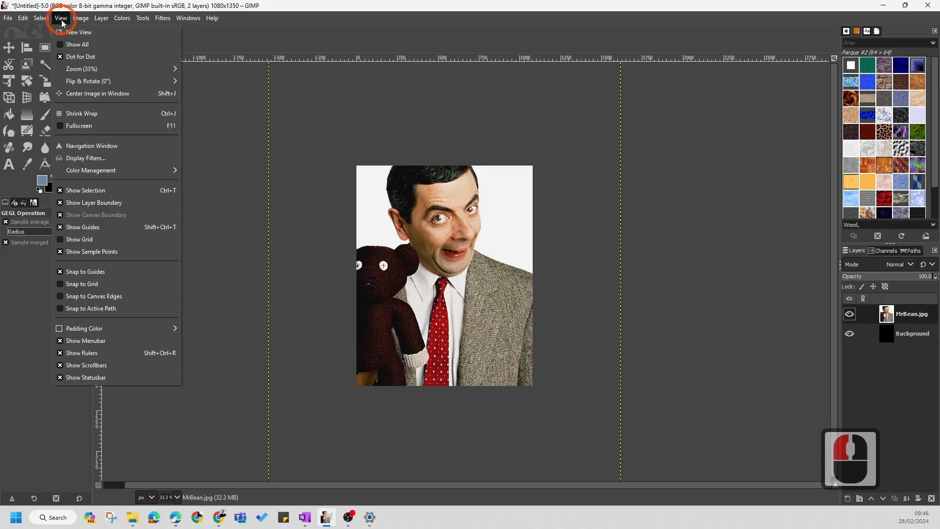
click(61, 240)
ctrl+scroll(450, 217, up, 9)
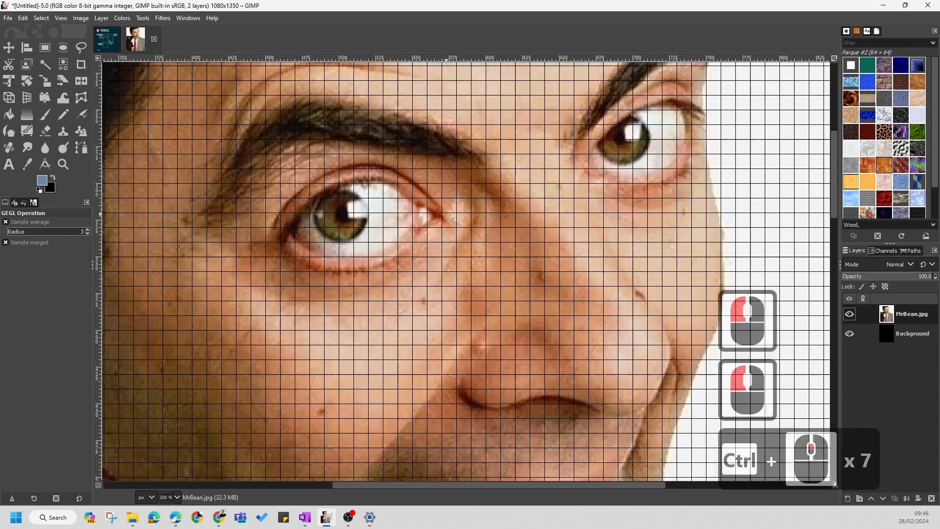
ctrl+scroll(450, 218, down, 11)
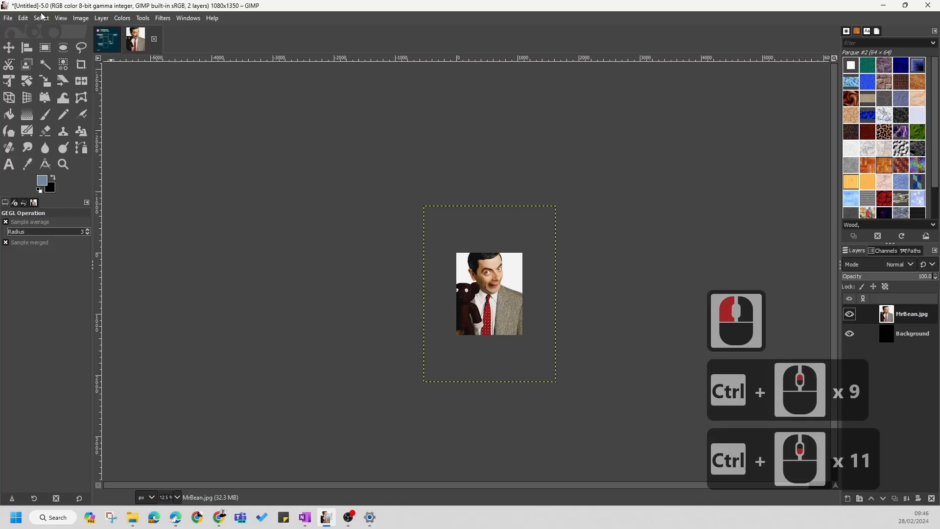
Step: Open the grid configuration settings for the image
click(62, 19)
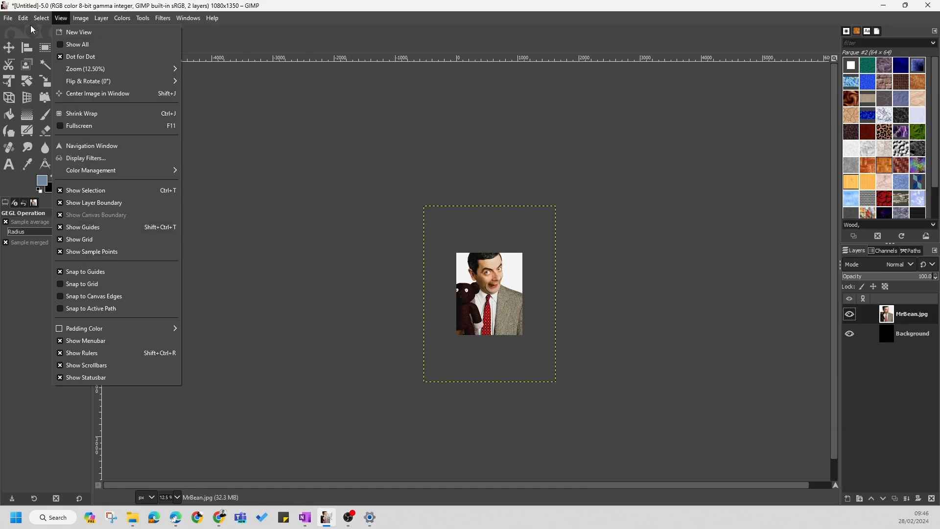
mouse_move(23, 22)
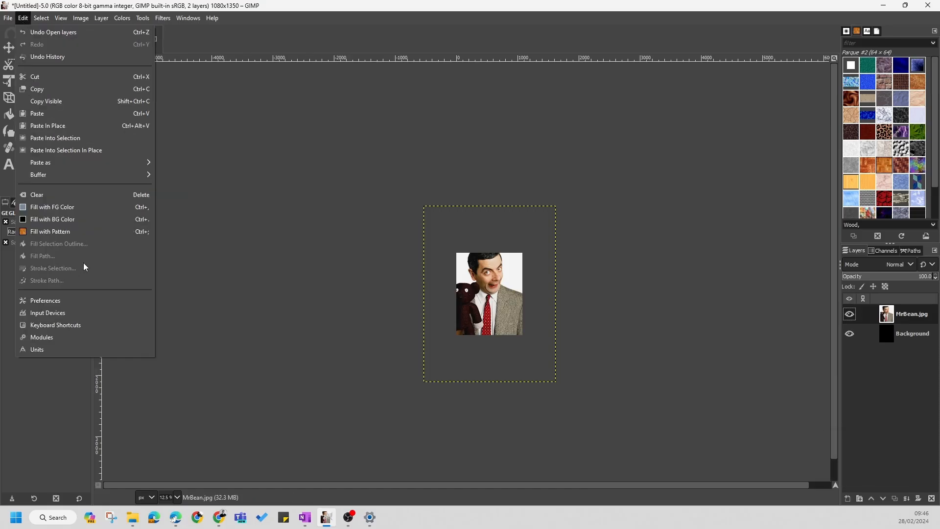
mouse_move(81, 21)
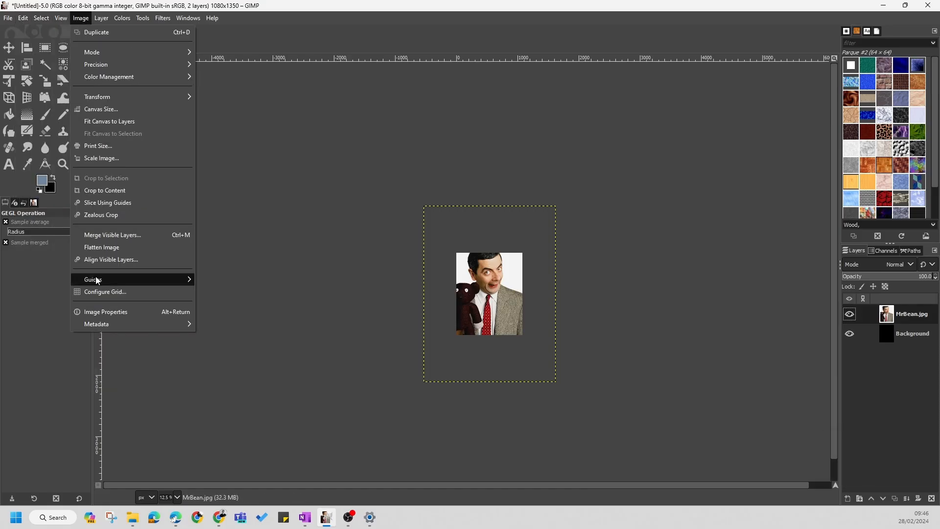
click(98, 291)
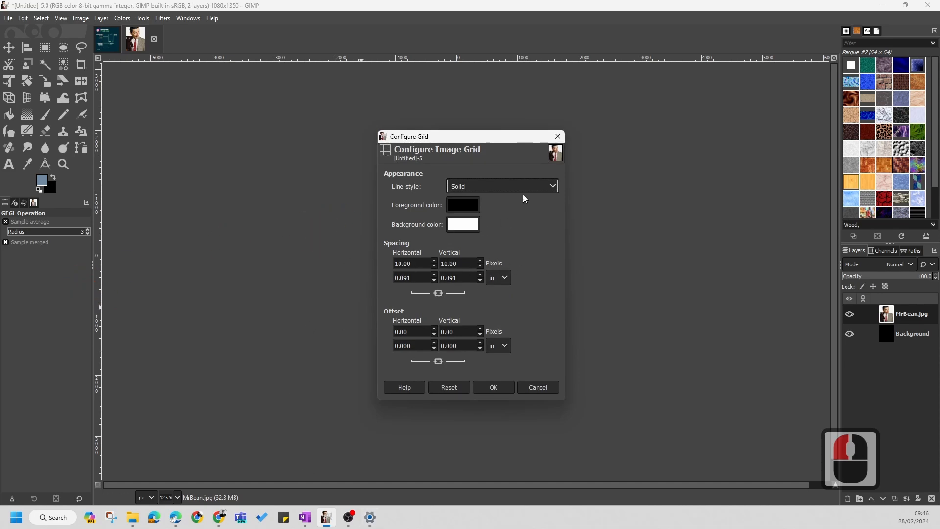
Step: Find and open the Windows Calculator while keeping the grid settings open
click(57, 517)
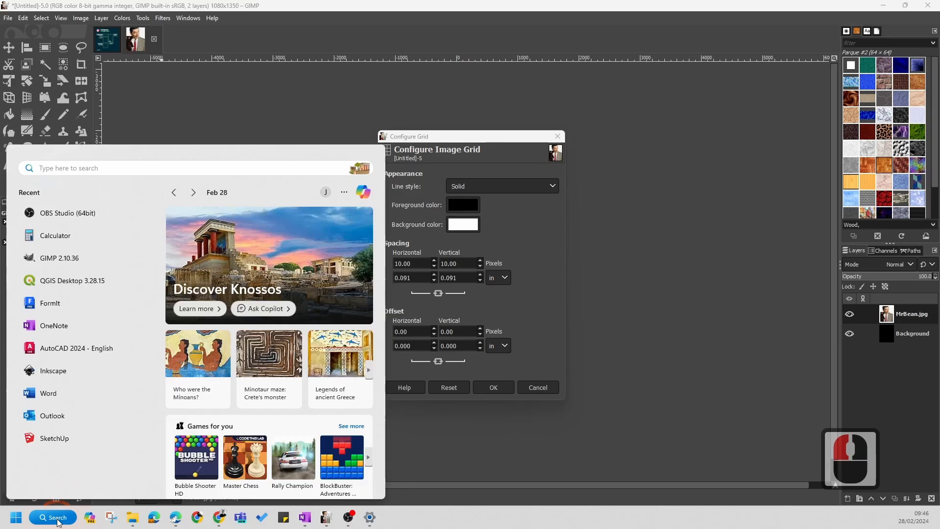
text(cal)
click(268, 250)
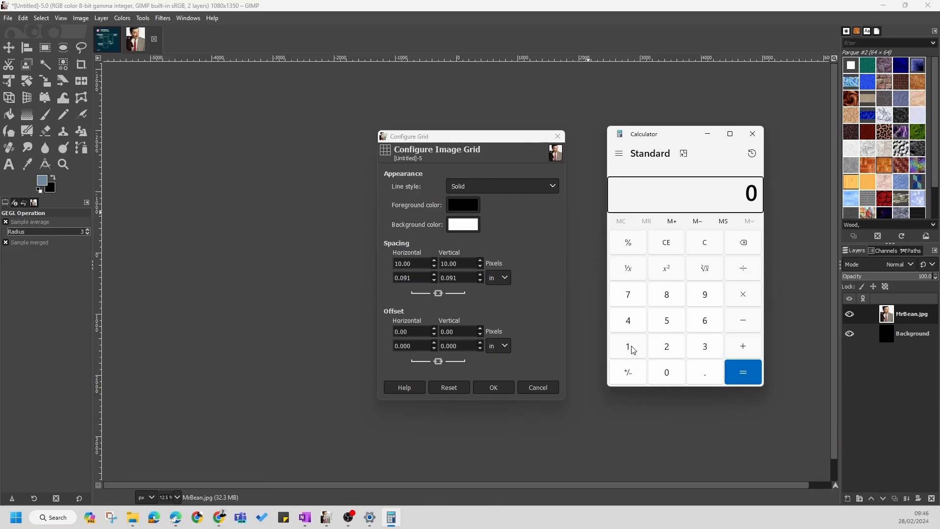
click(631, 348)
click(667, 373)
click(667, 303)
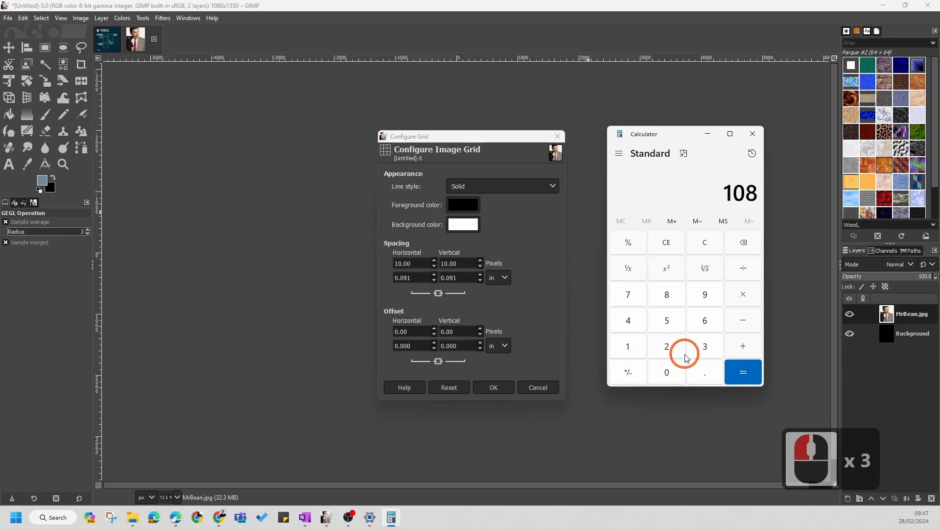
click(675, 374)
click(744, 268)
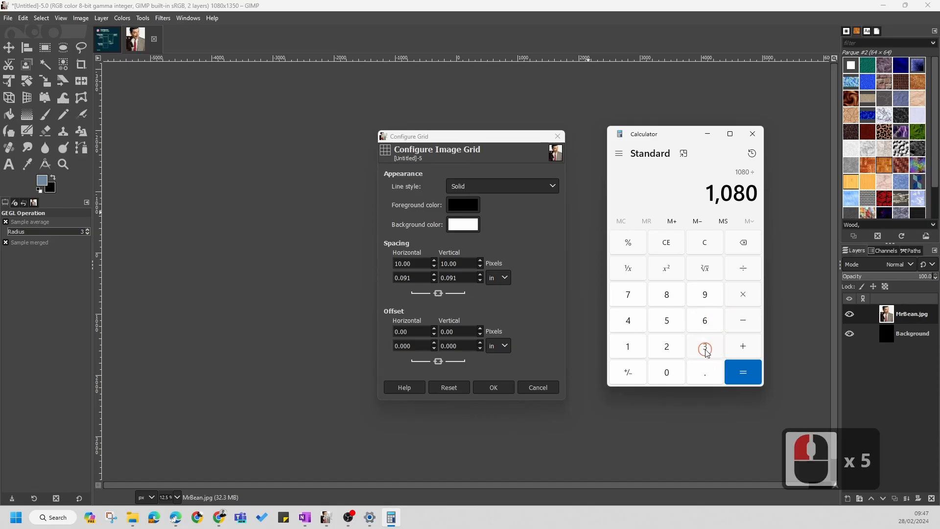
click(706, 346)
click(745, 384)
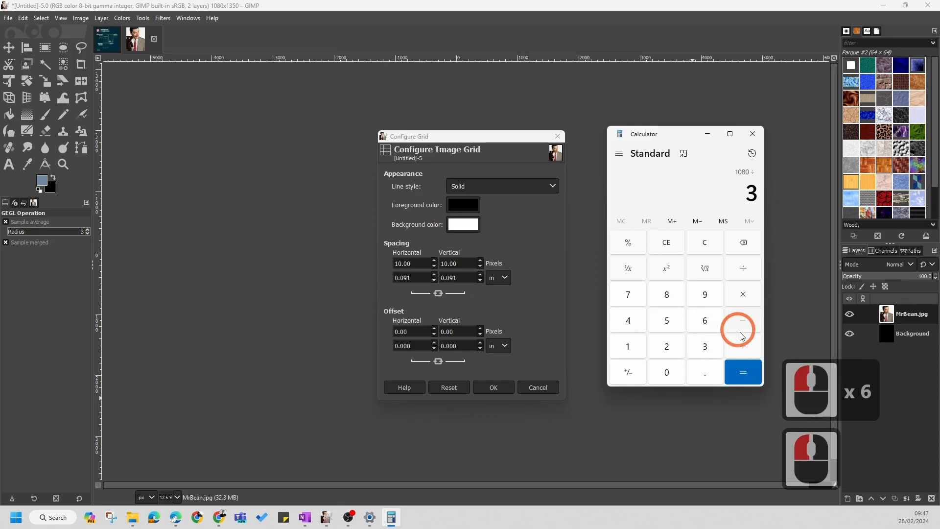
click(708, 242)
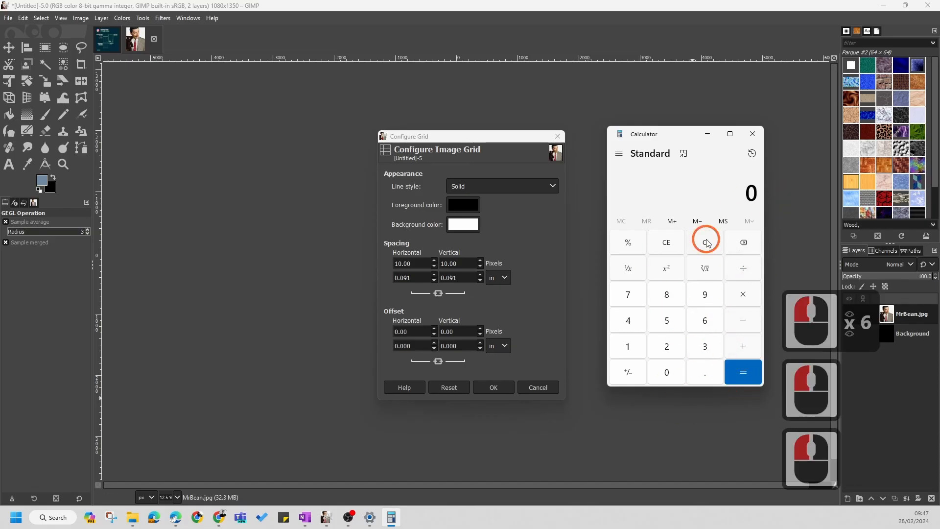
Step: Divide the image width of 1080 by 3 in the calculator
click(627, 345)
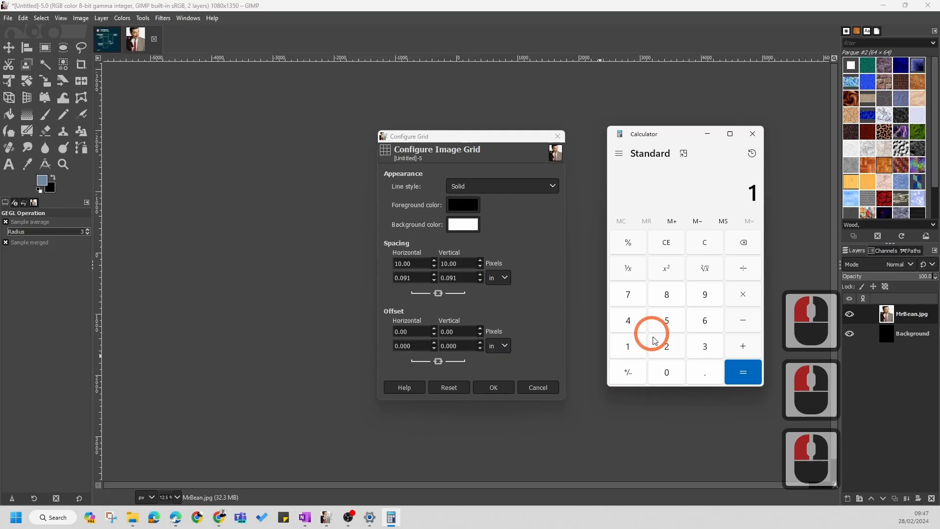
click(663, 371)
click(668, 290)
click(668, 375)
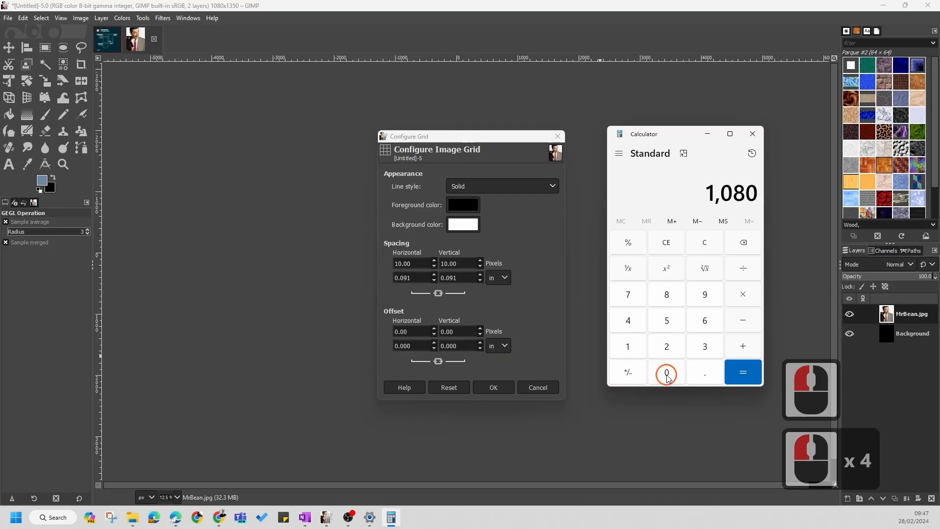
click(741, 267)
click(705, 342)
click(744, 374)
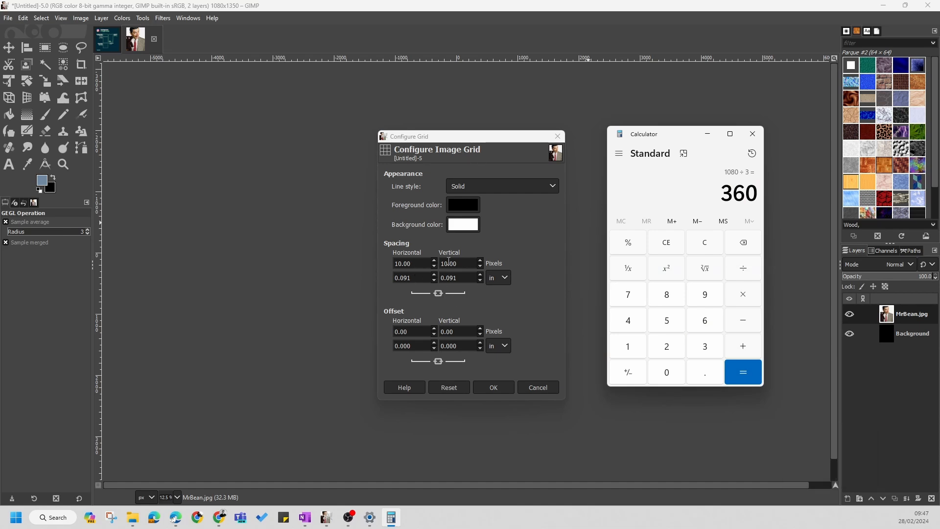
Step: Unlink the horizontal and vertical grid spacing and set the horizontal spacing to 360 pixels
click(437, 293)
click(420, 265)
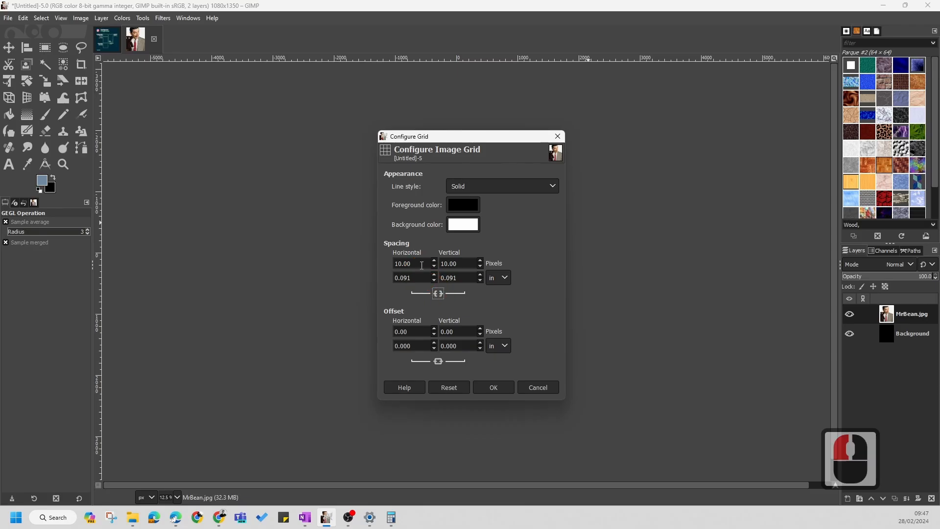
drag(422, 264, 369, 264)
text(360)
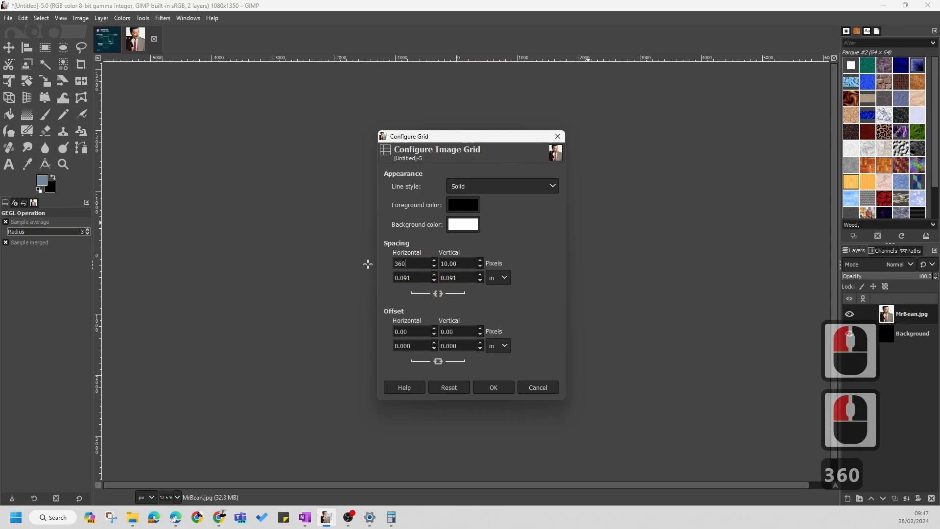
Step: Switch back to Calculator, clear the previous calculation and divide the image height of 1350 by 3
click(392, 517)
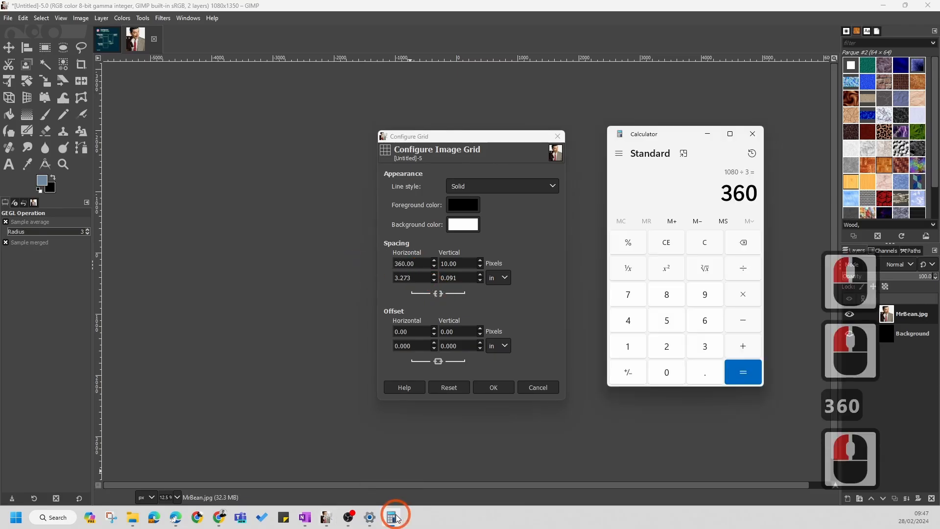
click(396, 518)
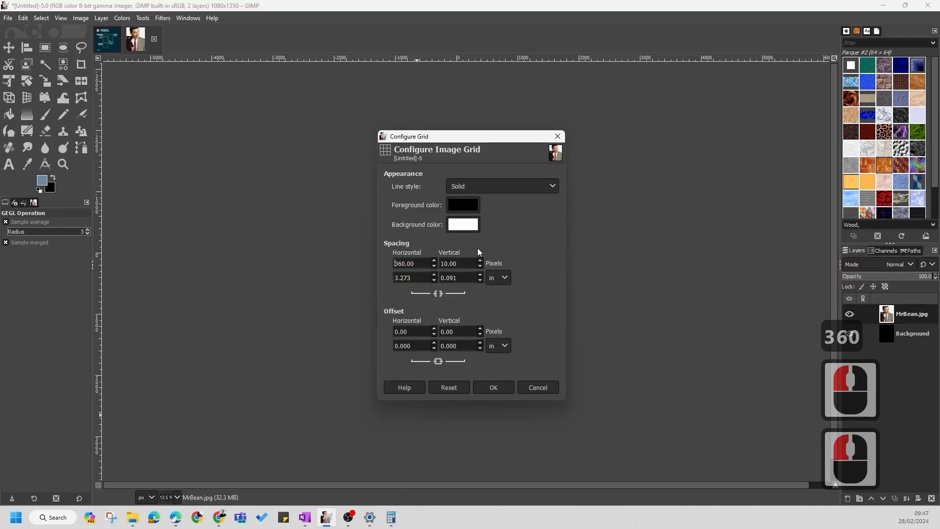
click(390, 517)
click(703, 172)
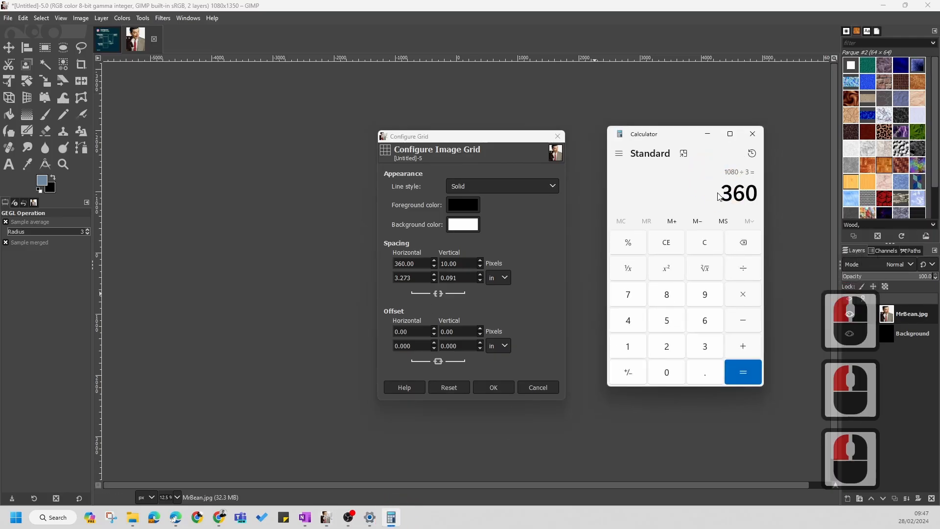
click(734, 196)
click(705, 243)
click(629, 346)
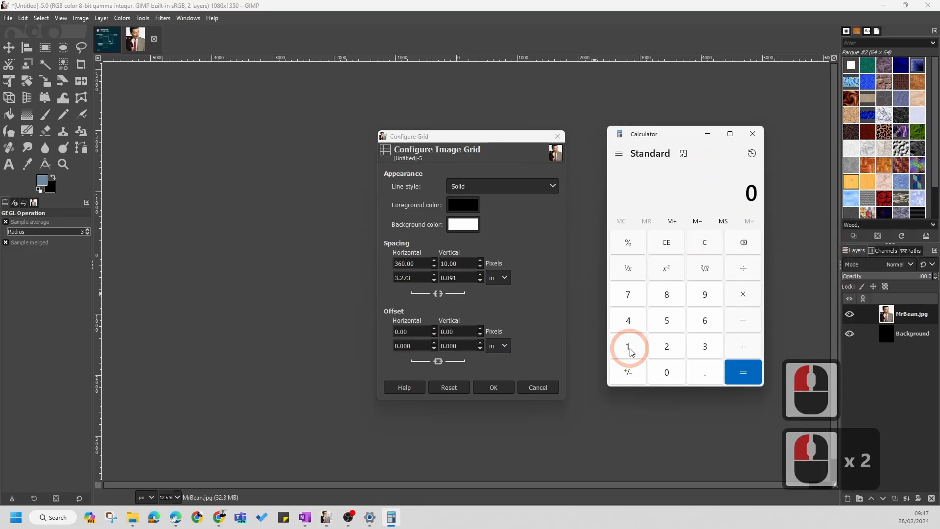
click(692, 347)
click(673, 321)
click(667, 371)
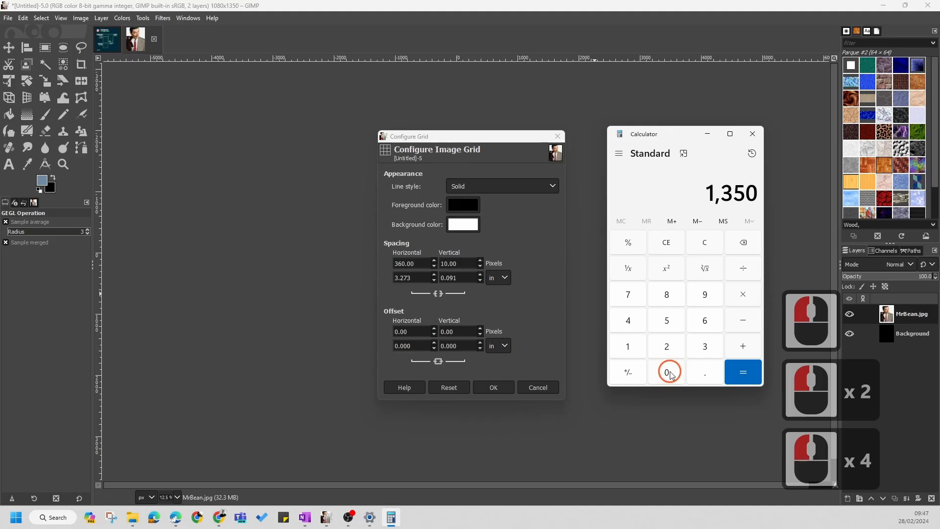
click(743, 269)
click(719, 346)
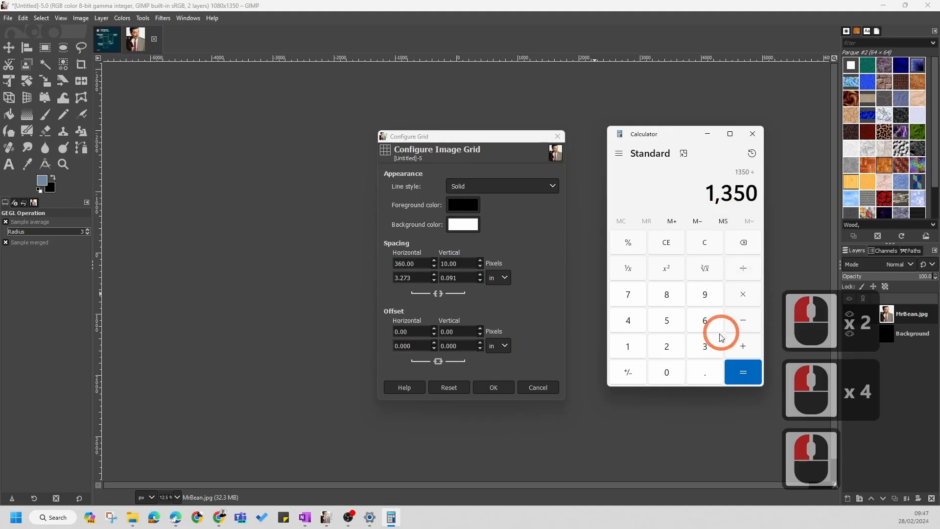
click(742, 371)
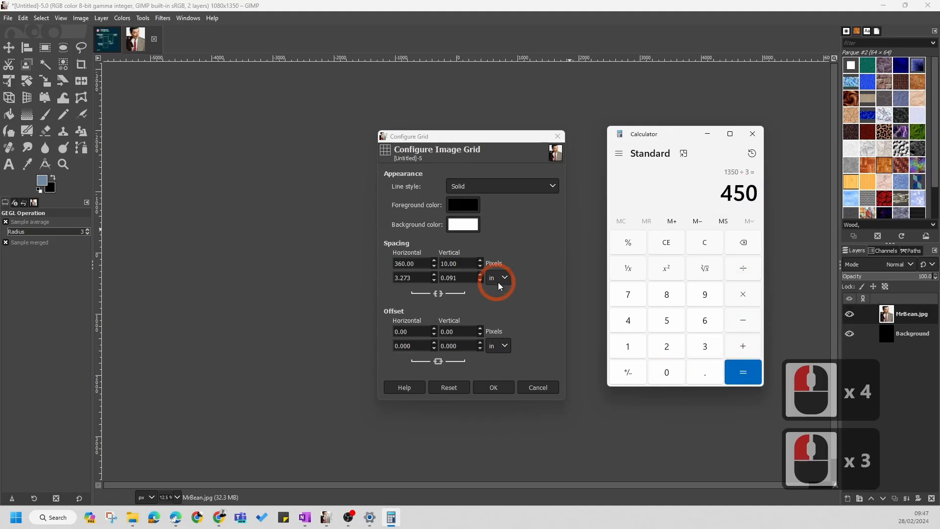
Step: Set the vertical grid spacing to 450 pixels in GIMP and apply the grid configuration
click(426, 265)
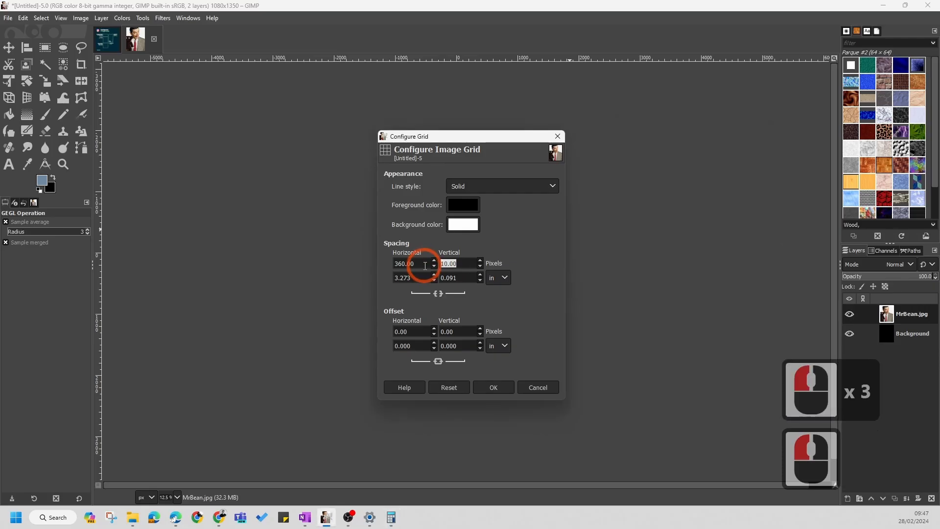
text(450)
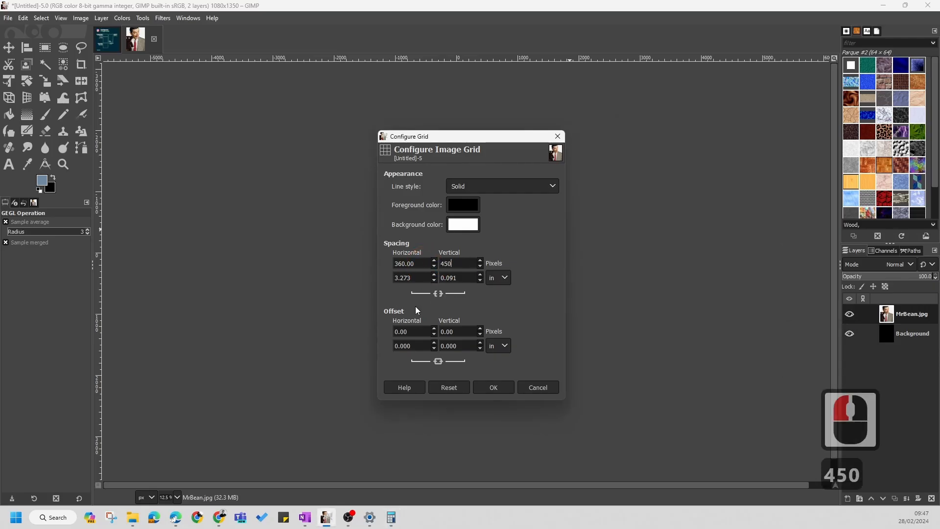
click(493, 385)
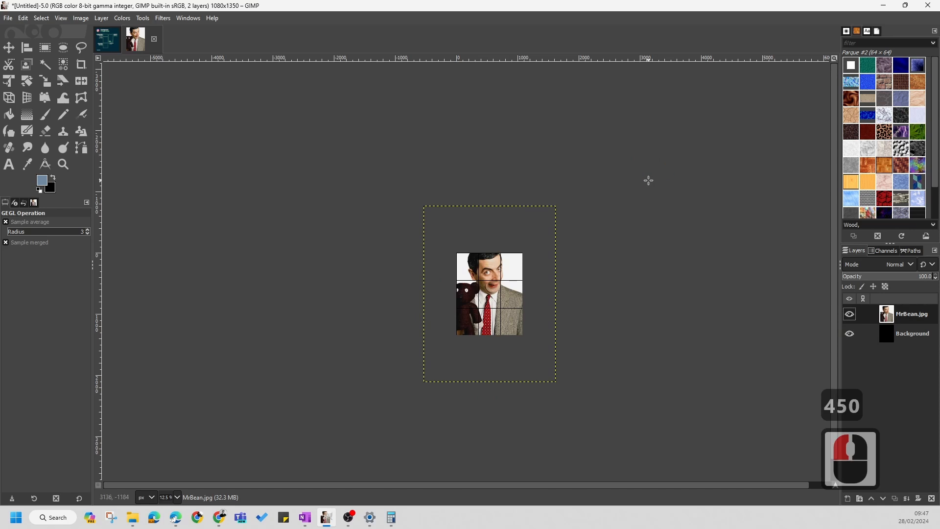
Step: Examine how the grid of thirds falls across the face and body in the photo
scroll(526, 279, up, 6)
scroll(498, 178, down, 4)
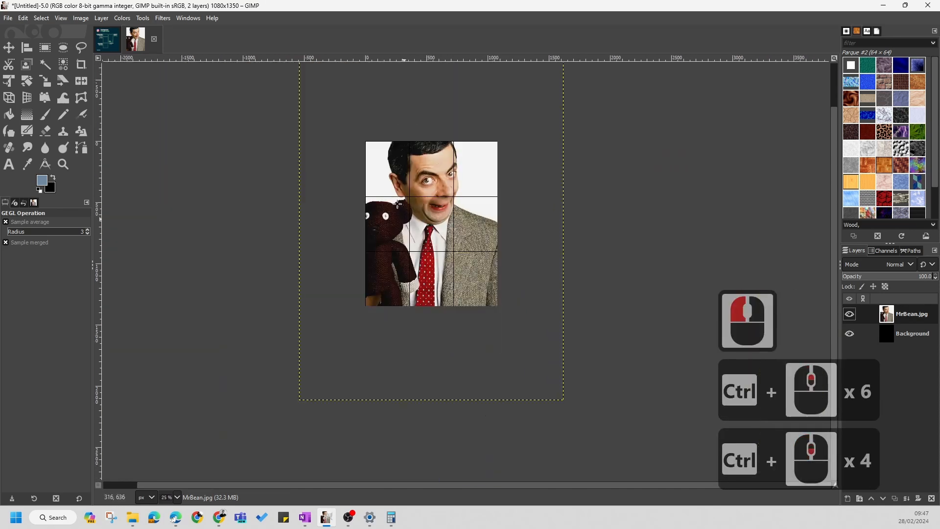
scroll(416, 200, up, 3)
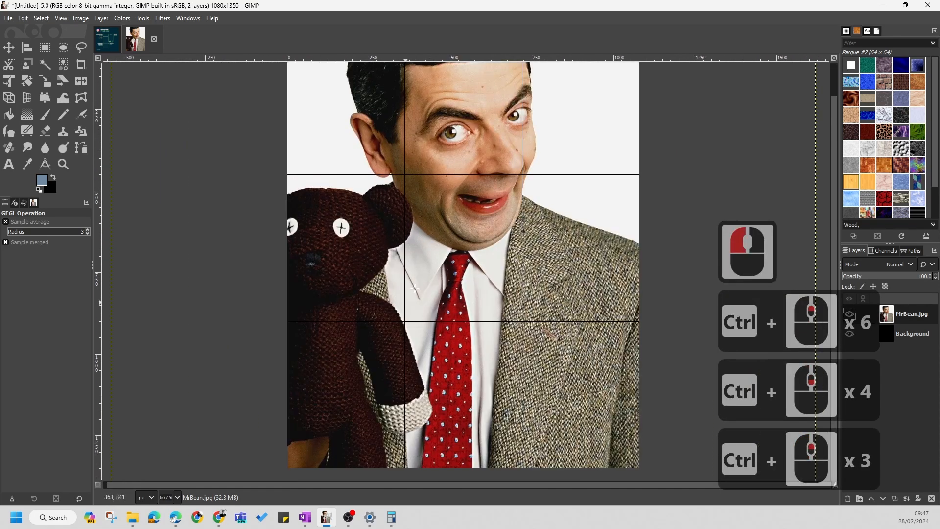
scroll(419, 267, down, 4)
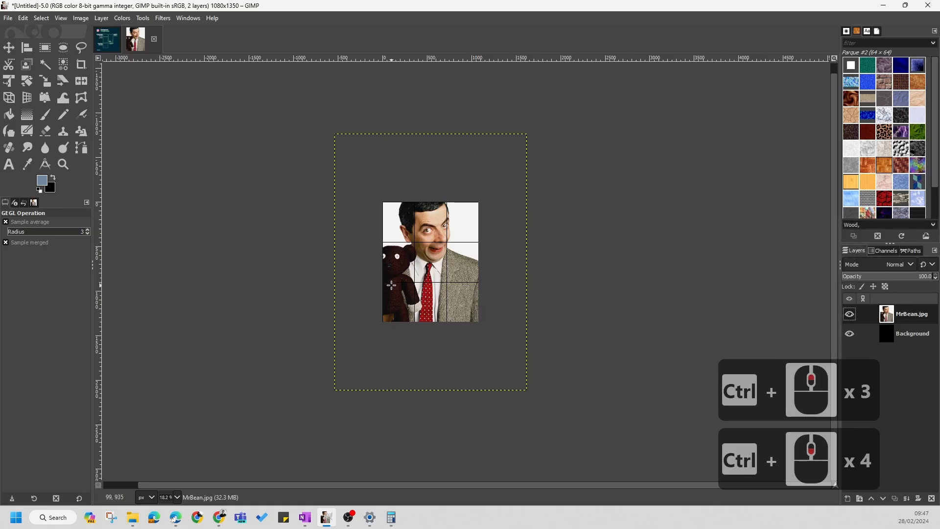
scroll(461, 276, up, 3)
scroll(460, 276, down, 3)
scroll(224, 90, up, 1)
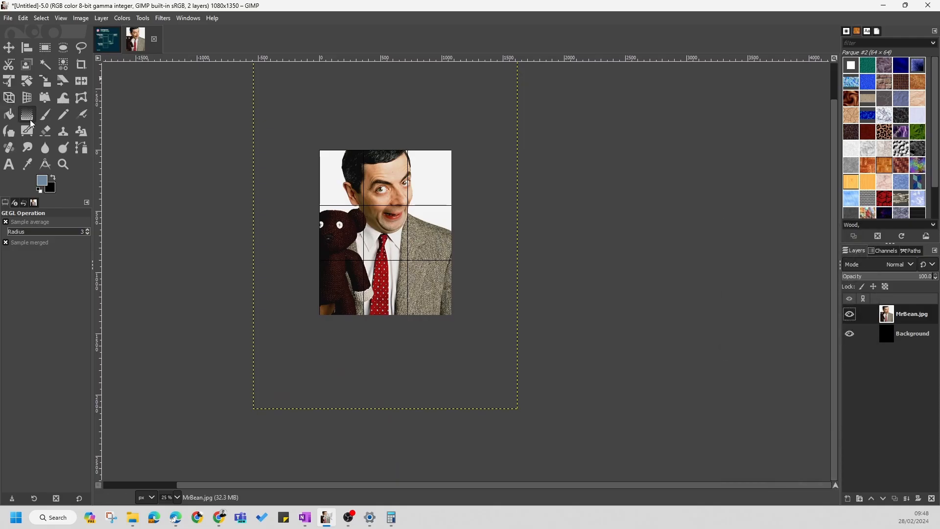
Step: Turn tool groups on and back off in the Toolbox preferences and confirm the settings
click(24, 18)
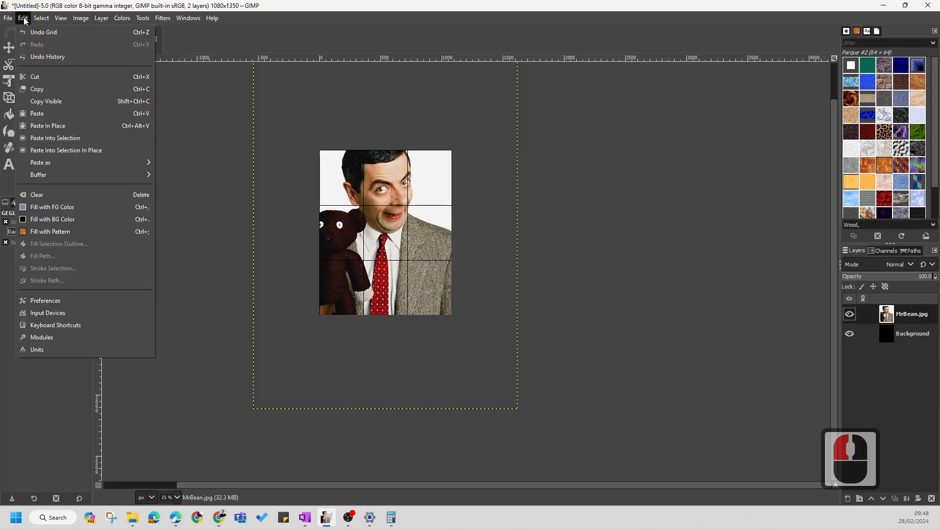
click(34, 300)
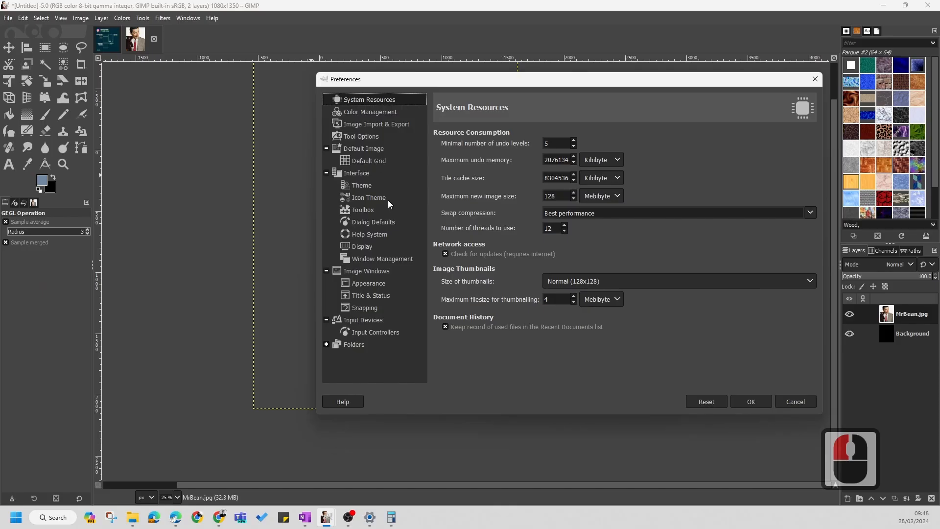
click(378, 208)
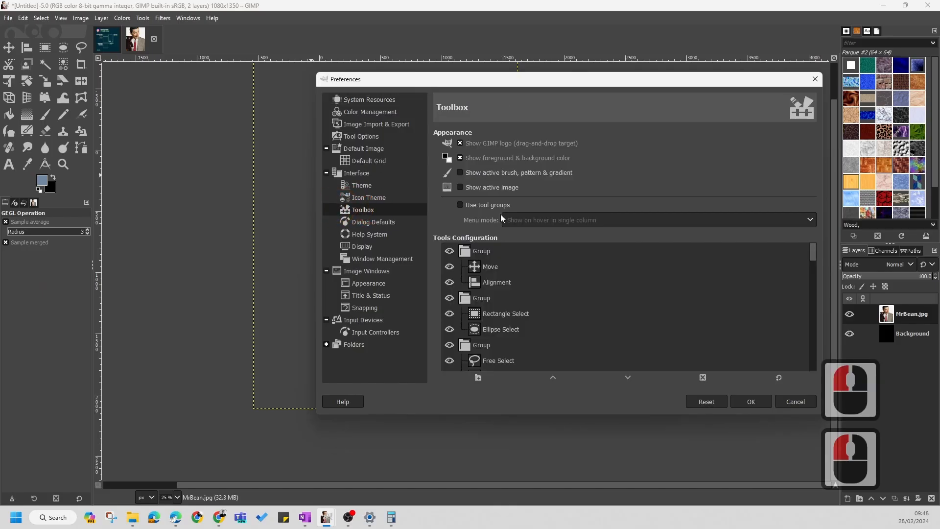
click(460, 205)
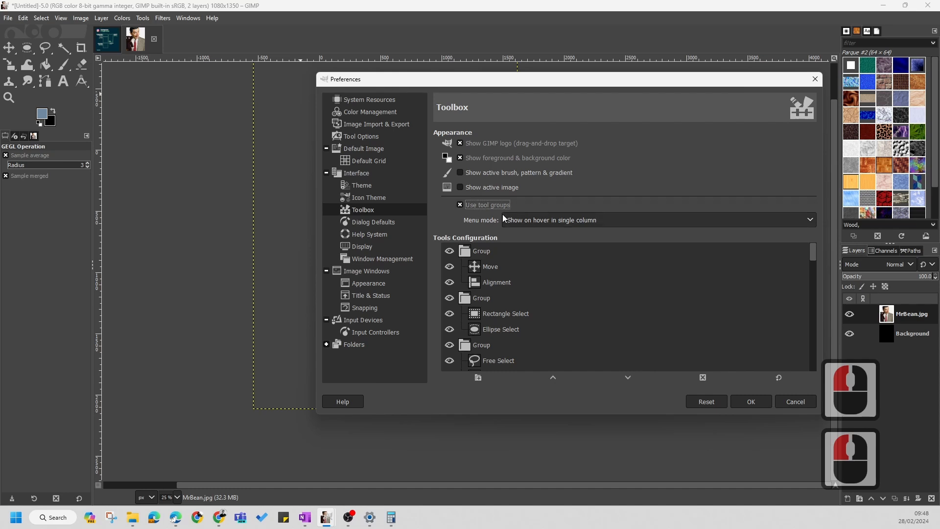
click(460, 206)
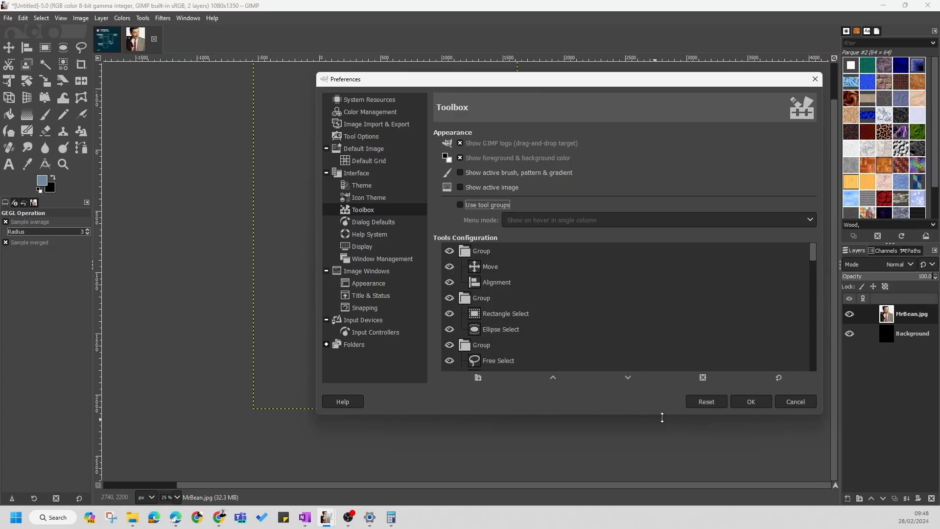
click(750, 401)
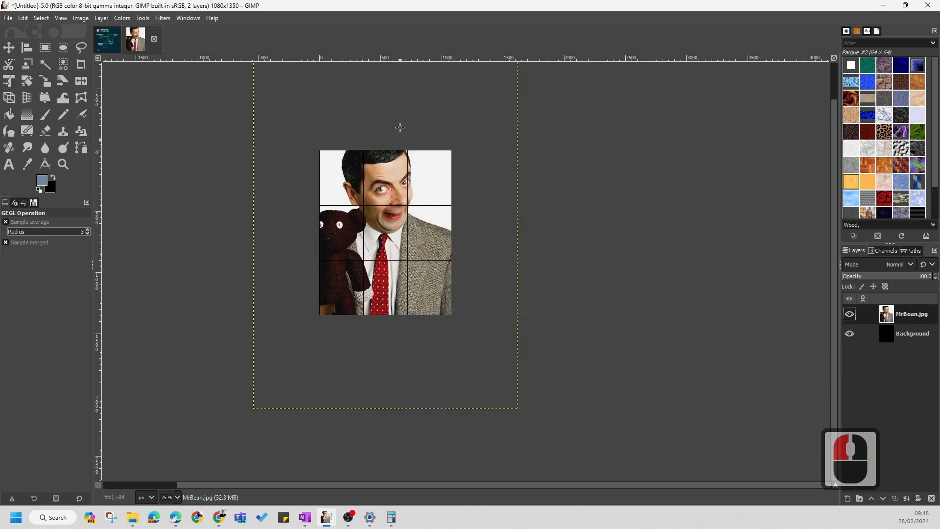
Step: Compare the boundaries of the MrBean.jpg and Background layers by selecting them alternately, ending on MrBean.jpg
click(915, 314)
click(913, 334)
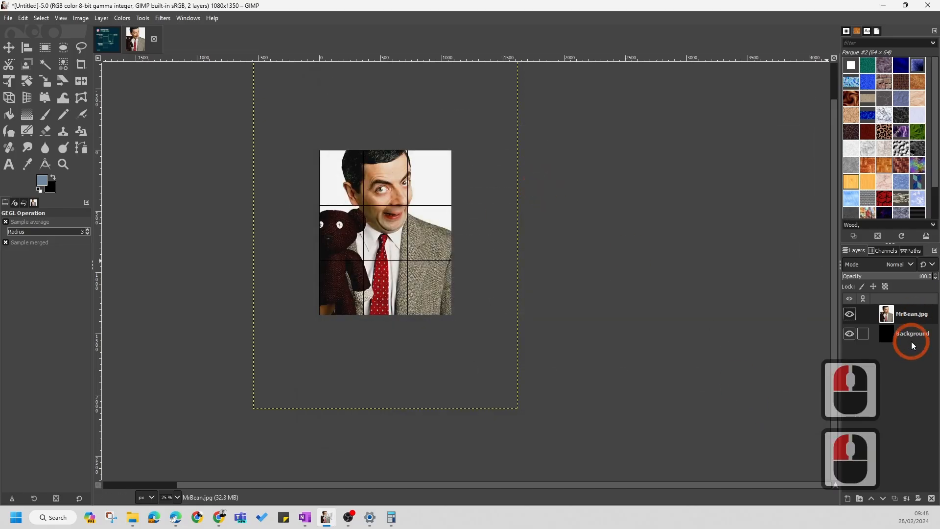
click(920, 313)
click(919, 313)
click(918, 337)
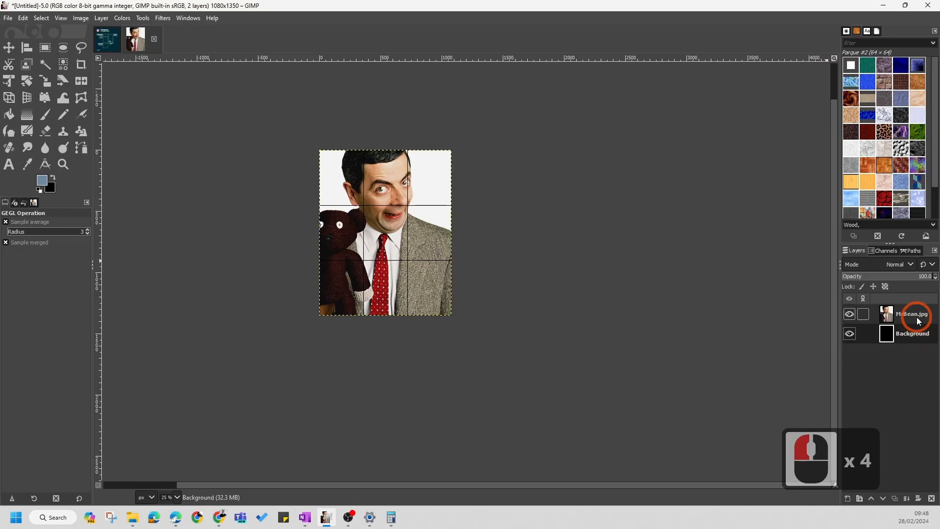
click(916, 314)
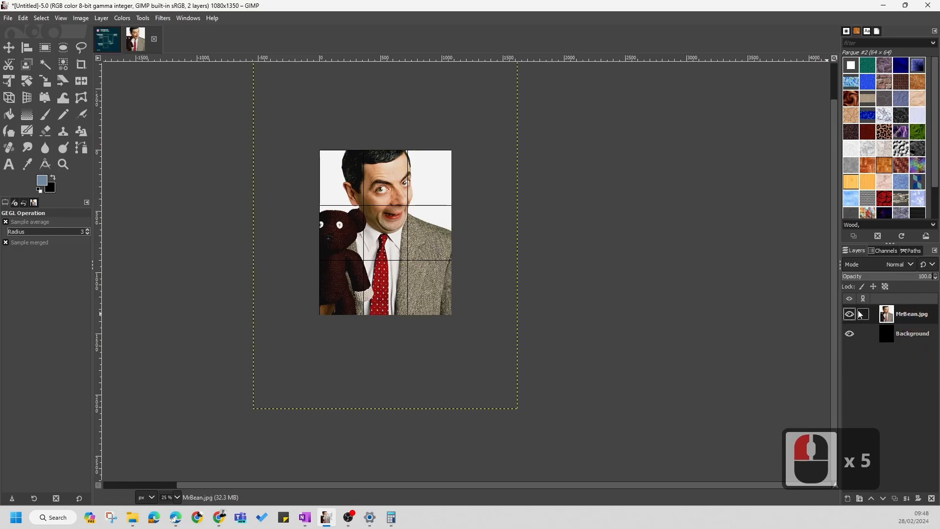
click(907, 336)
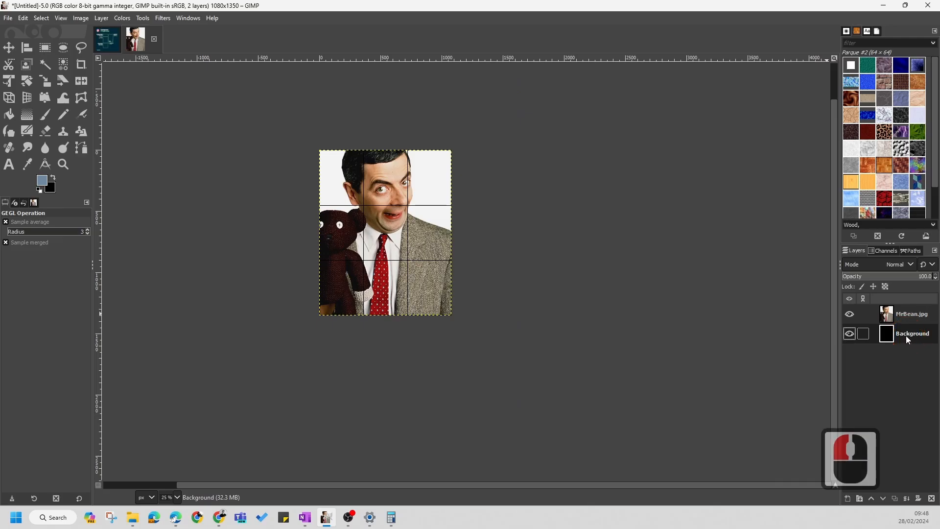
click(914, 316)
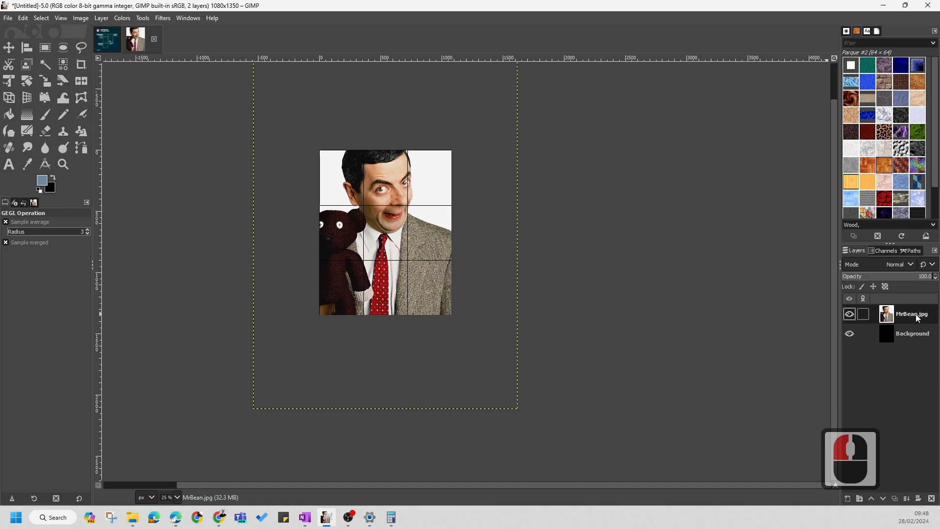
click(915, 314)
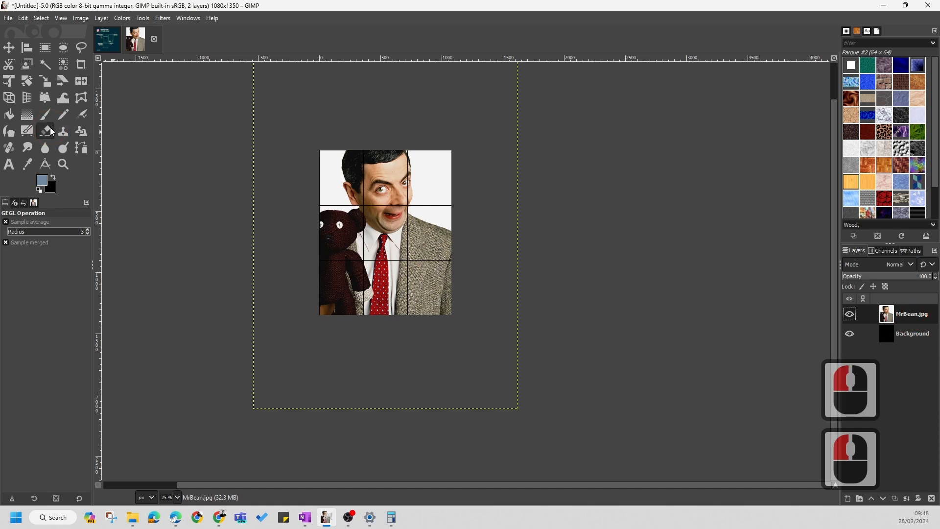
Step: Start scaling the MrBean.jpg layer and set the image preview opacity to about 57 so the grid shows through
click(45, 81)
click(434, 255)
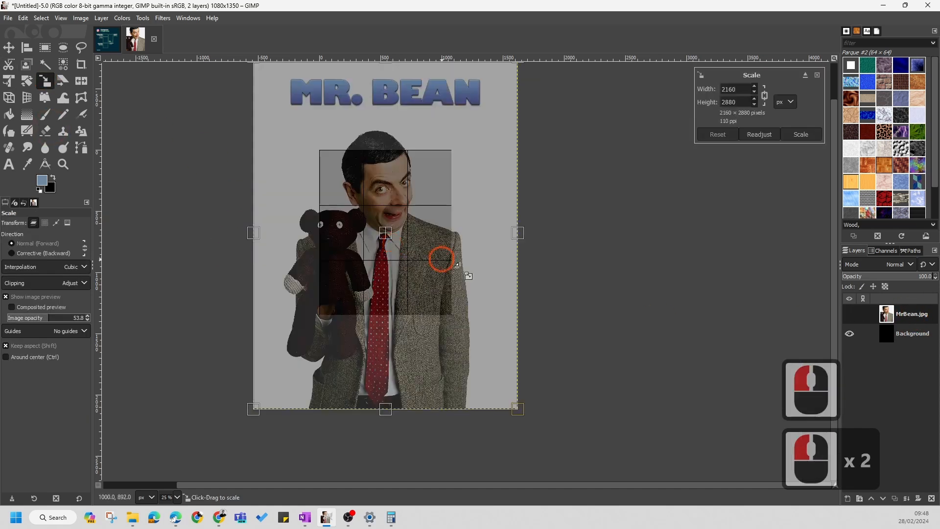
scroll(406, 254, up, 2)
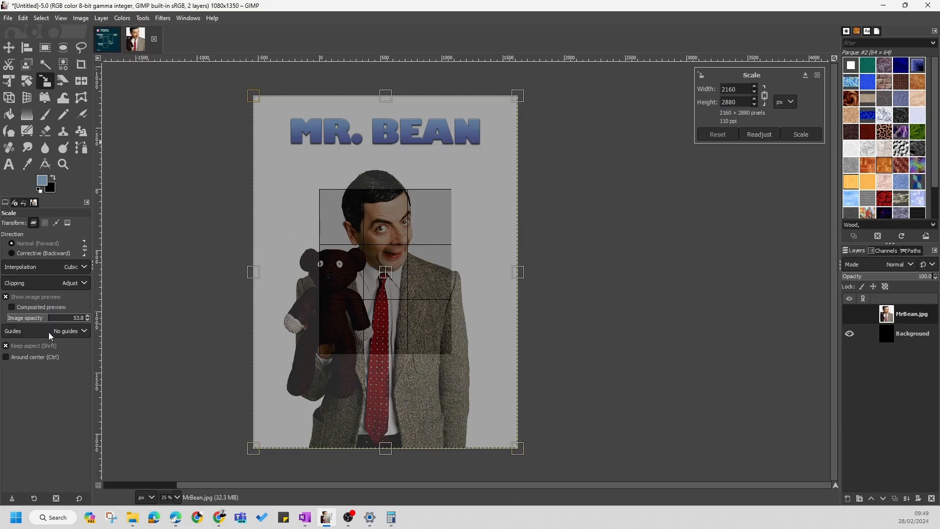
drag(45, 324, 70, 319)
drag(49, 318, 46, 317)
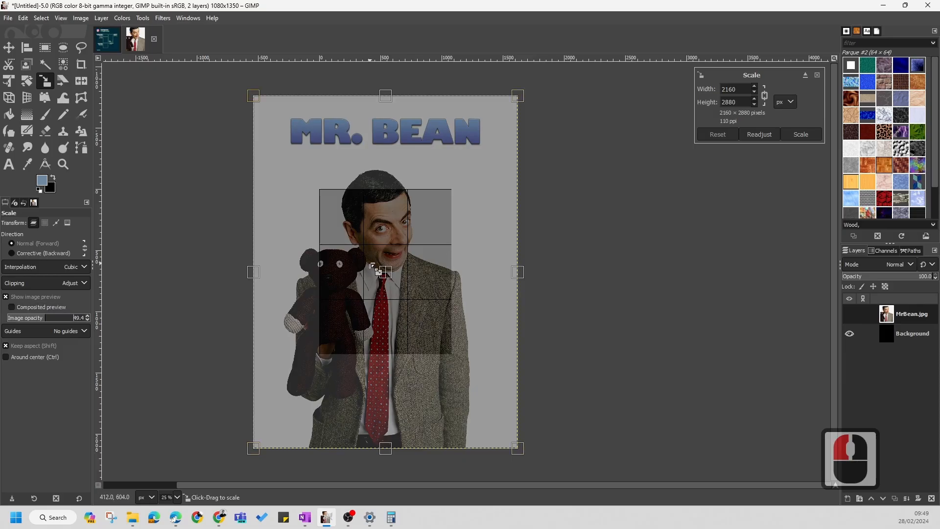
drag(47, 318, 51, 319)
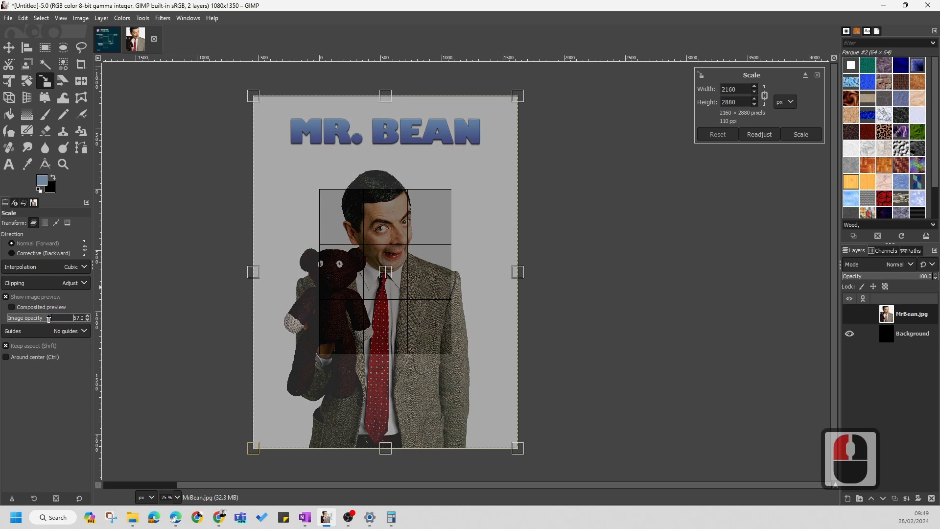
click(49, 318)
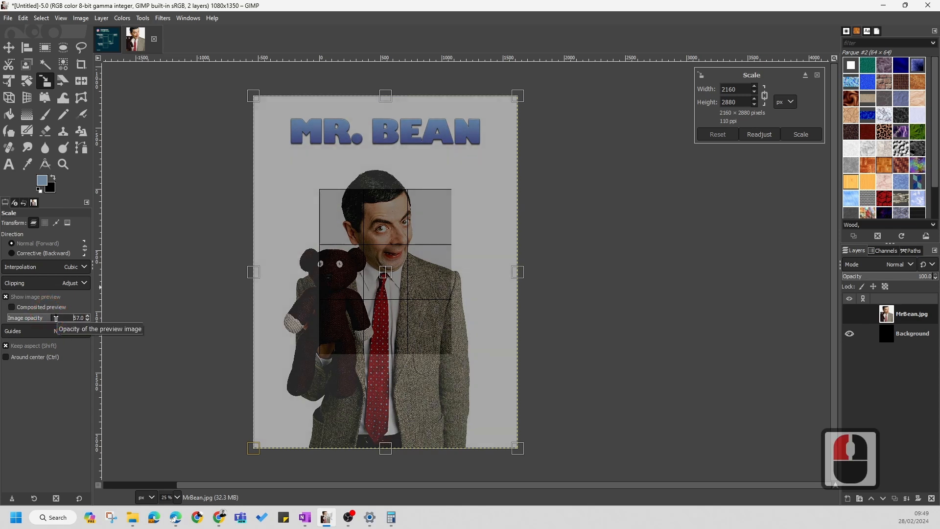
mouse_move(56, 318)
mouse_down()
mouse_move(29, 319)
mouse_move(68, 318)
mouse_move(25, 319)
mouse_move(51, 317)
mouse_up()
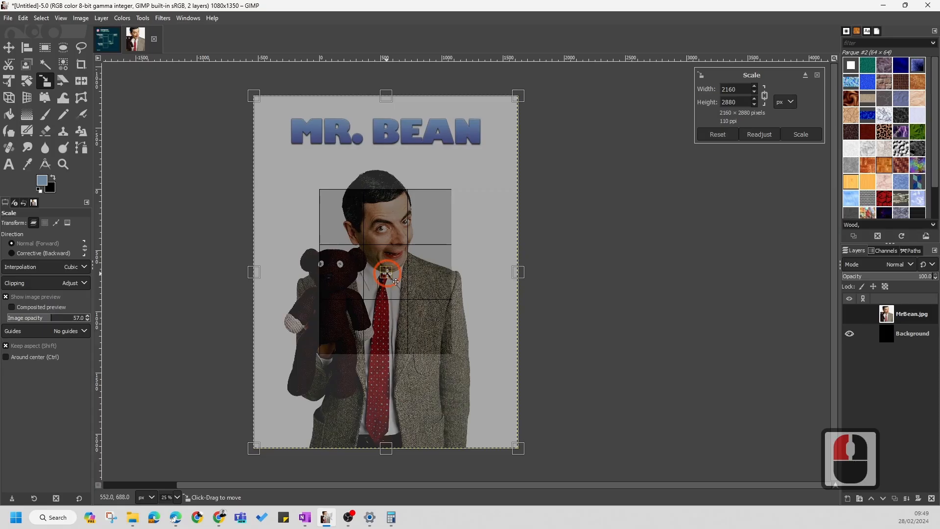
Step: Shrink the photo proportionally to about 1517 x 2023 px and shift it down over the grid
drag(393, 282, 414, 309)
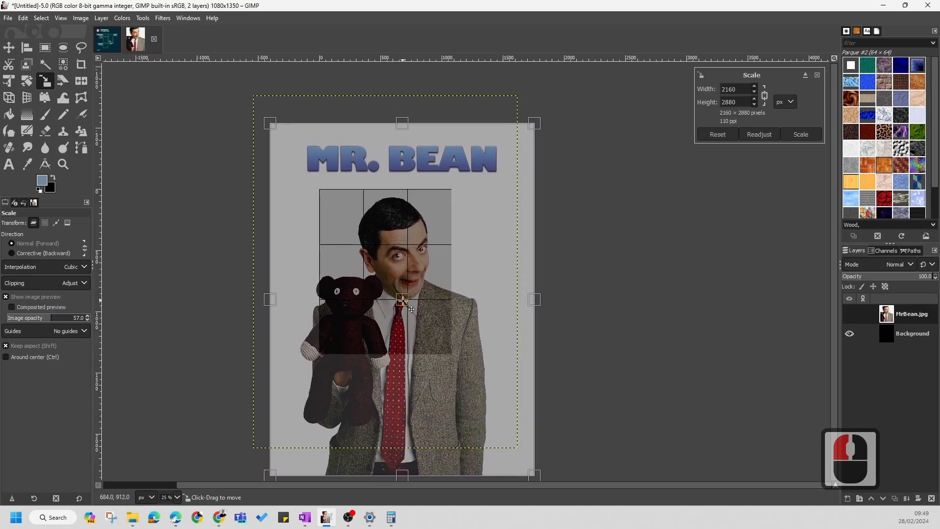
drag(534, 473, 479, 399)
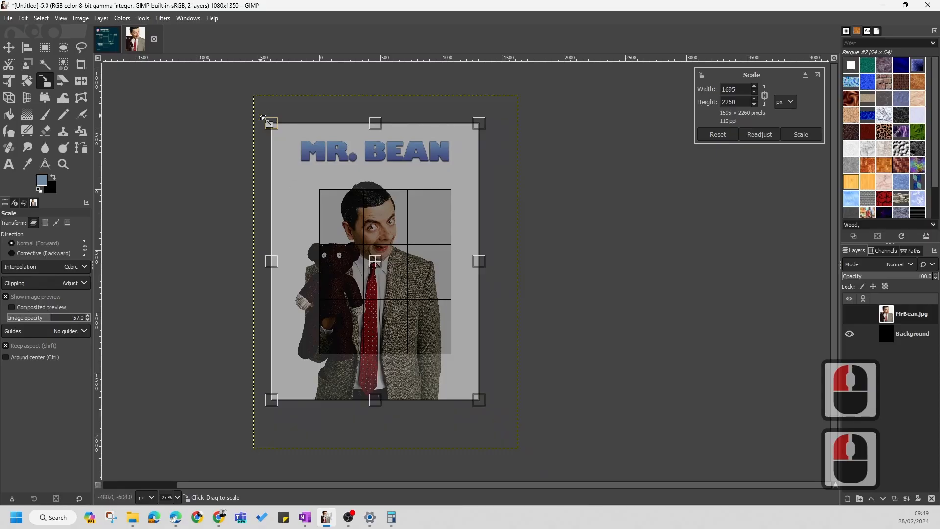
drag(271, 124, 293, 153)
scroll(389, 271, up, 2)
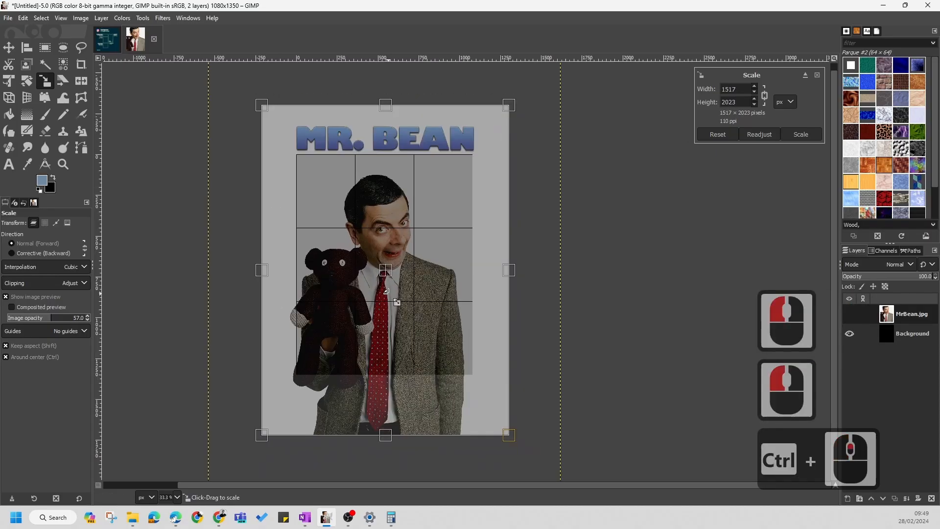
drag(383, 258, 385, 316)
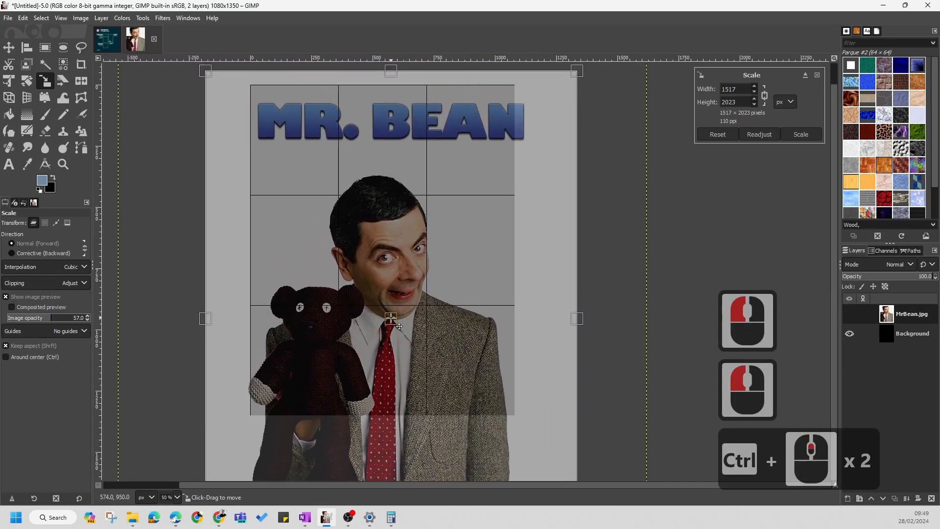
scroll(393, 322, down, 2)
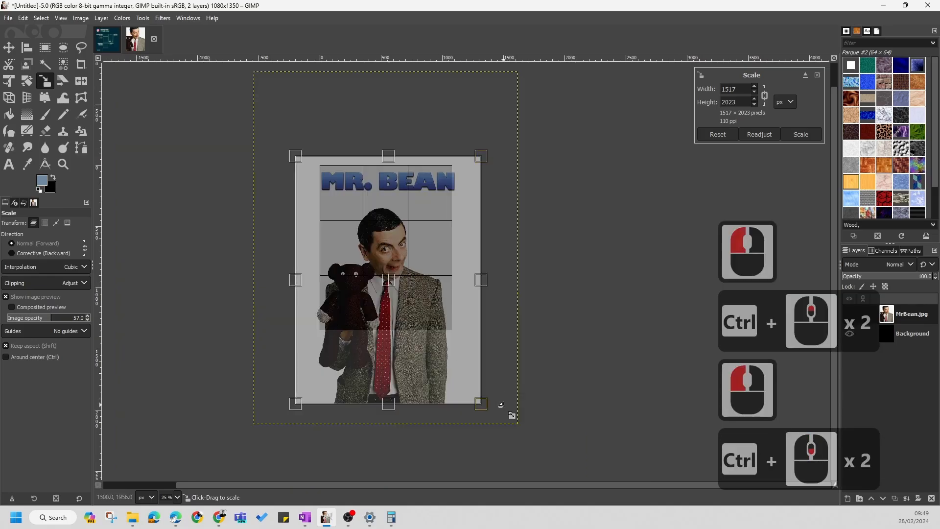
Step: Enlarge the photo proportionally from opposite corners to about 1989 x 2652 px
drag(482, 401, 493, 418)
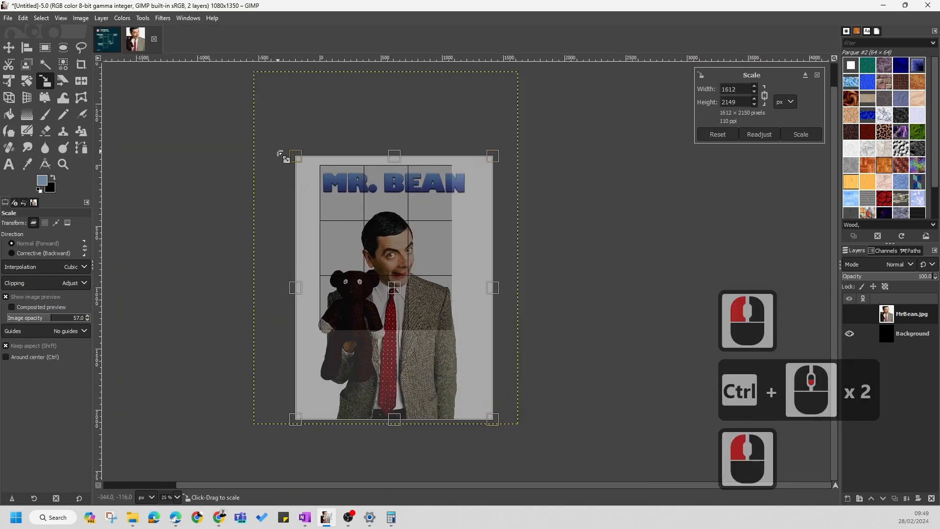
drag(297, 156, 280, 139)
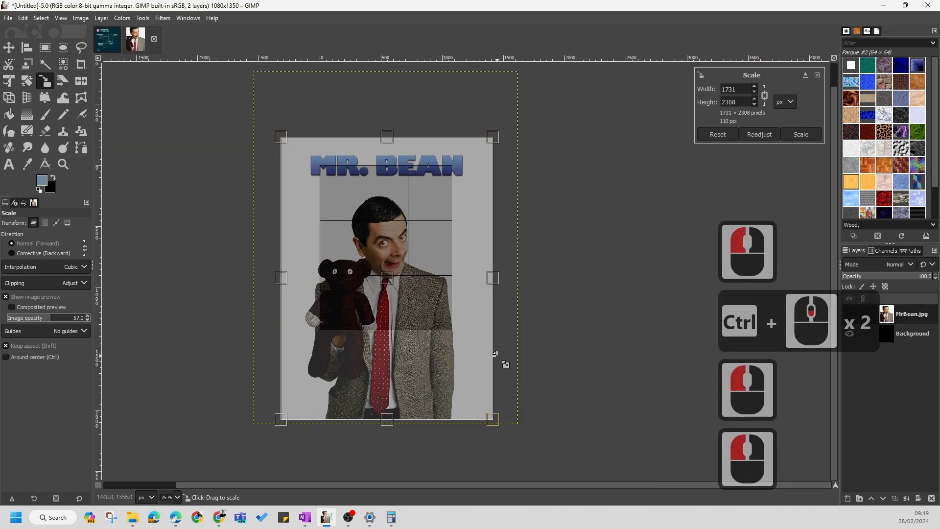
scroll(323, 209, up, 3)
scroll(322, 210, down, 3)
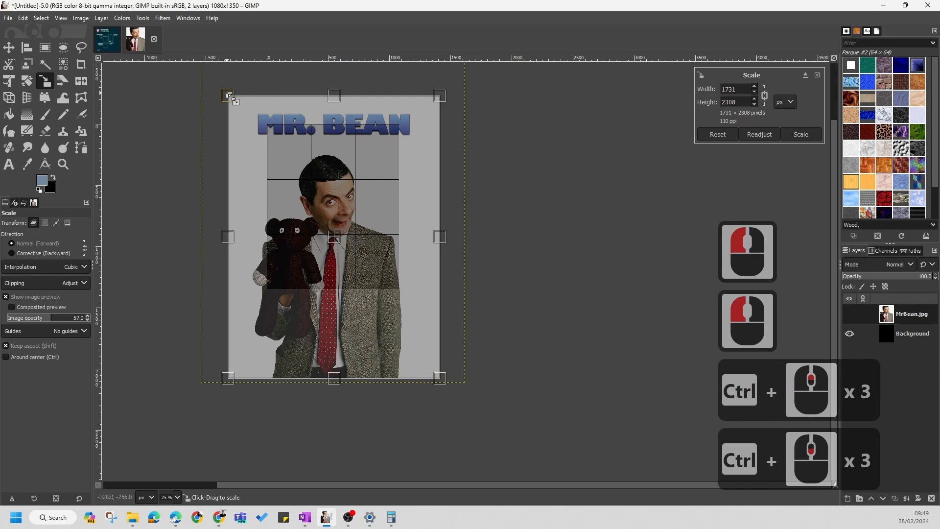
drag(229, 94, 211, 73)
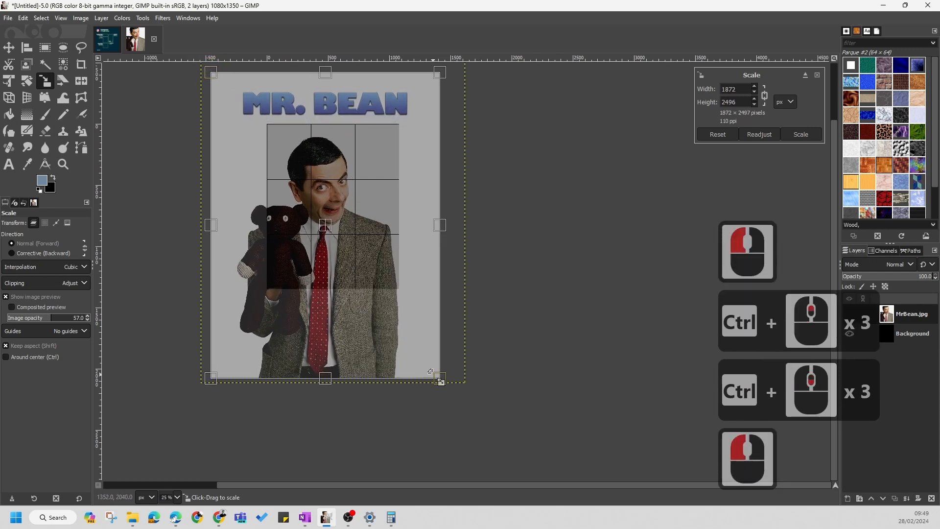
drag(431, 372, 458, 392)
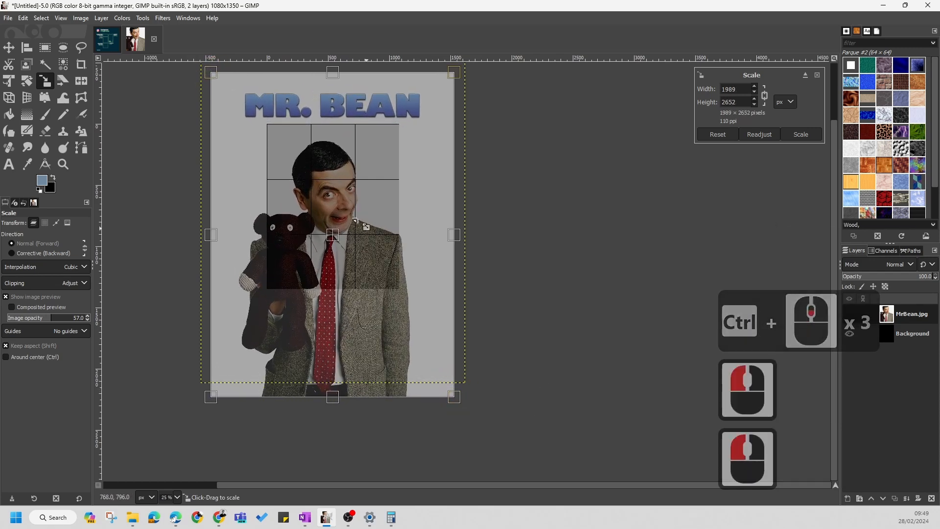
Step: Position the photo with its title just above the canvas and the face along the grid lines, and apply the scaling
scroll(348, 208, up, 2)
scroll(389, 247, down, 4)
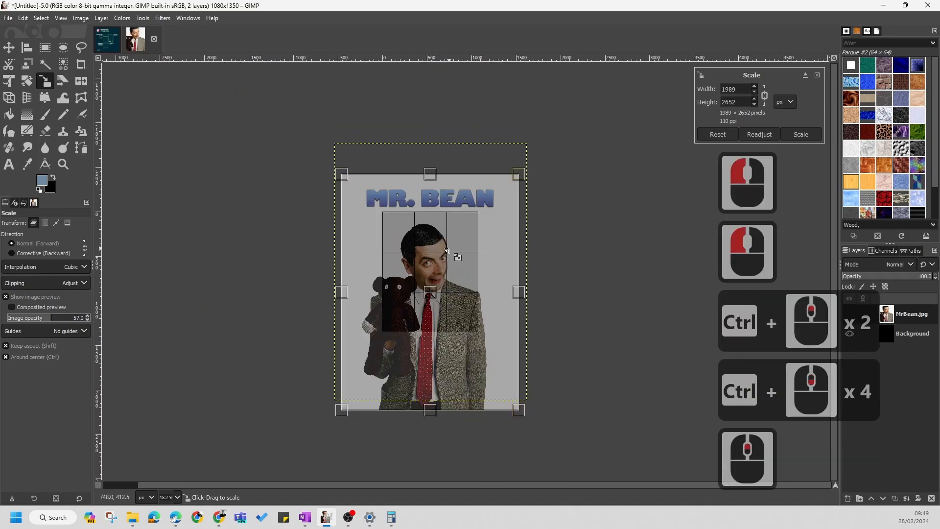
scroll(446, 252, up, 2)
drag(415, 329, 415, 338)
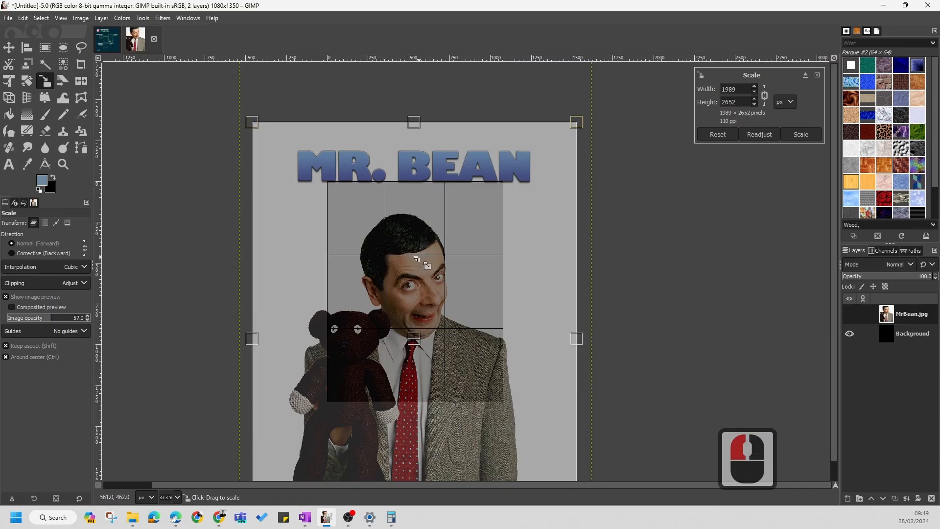
scroll(388, 321, down, 3)
scroll(406, 261, up, 3)
scroll(441, 175, up, 3)
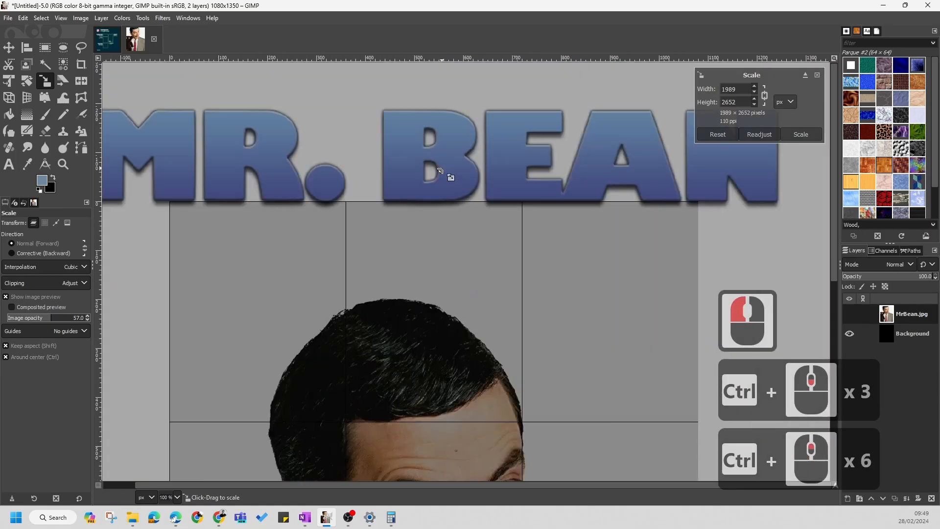
scroll(454, 202, down, 4)
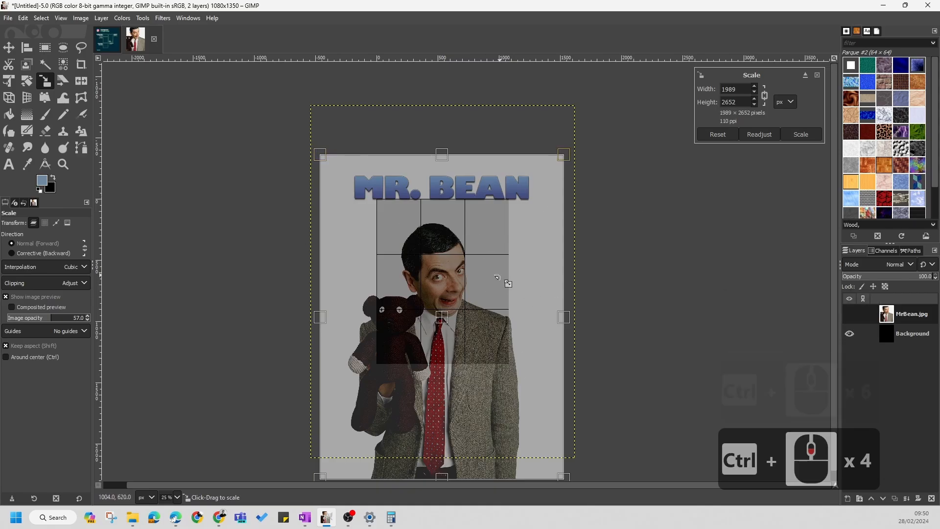
drag(441, 318, 445, 324)
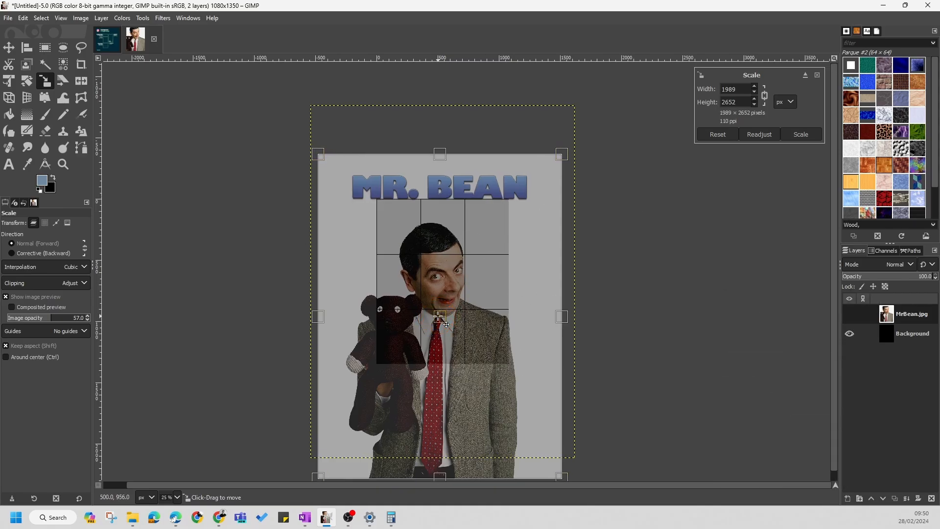
click(801, 134)
click(766, 195)
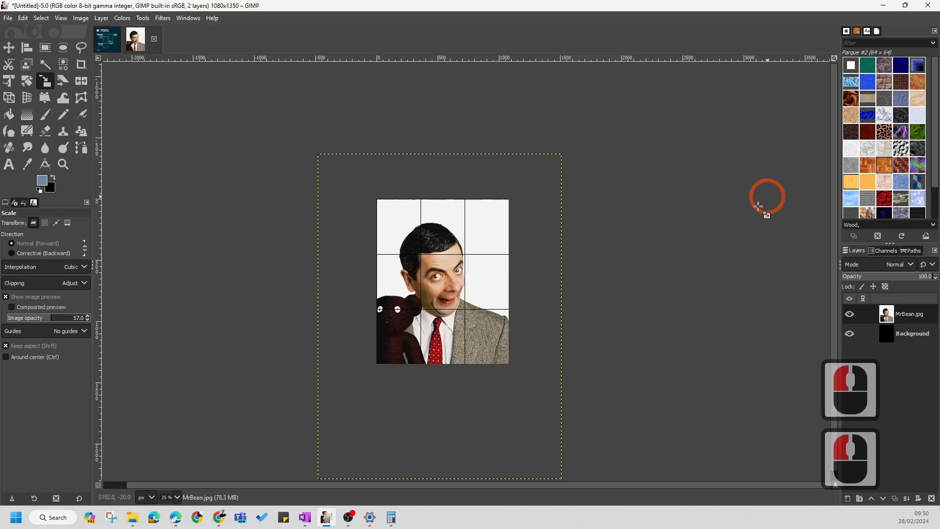
Step: Inspect the canvas's top edge for remnants of the photo's title
scroll(403, 268, up, 3)
scroll(402, 269, down, 4)
scroll(403, 268, up, 6)
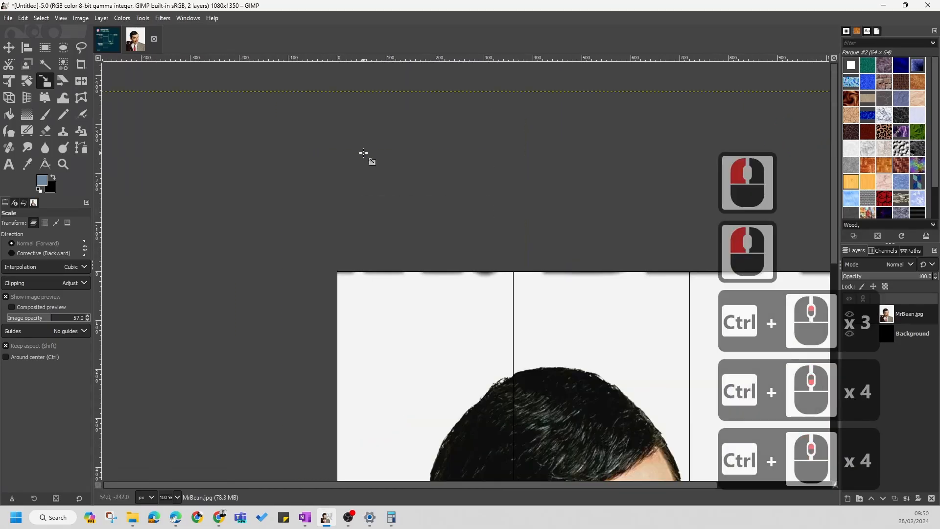
Step: Compare the boundary of the MrBean.jpg layer with that of the Background layer around the canvas
scroll(326, 263, down, 3)
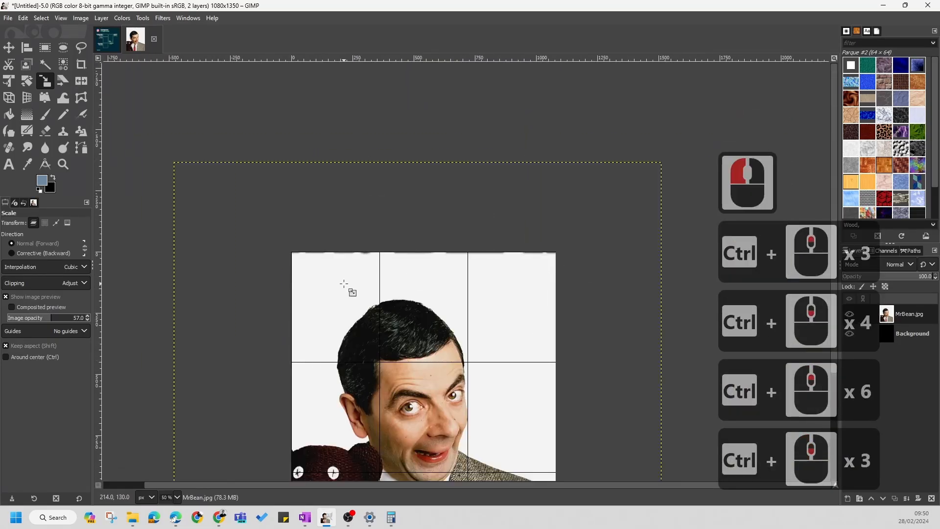
scroll(395, 251, down, 3)
scroll(326, 207, up, 2)
scroll(325, 207, down, 2)
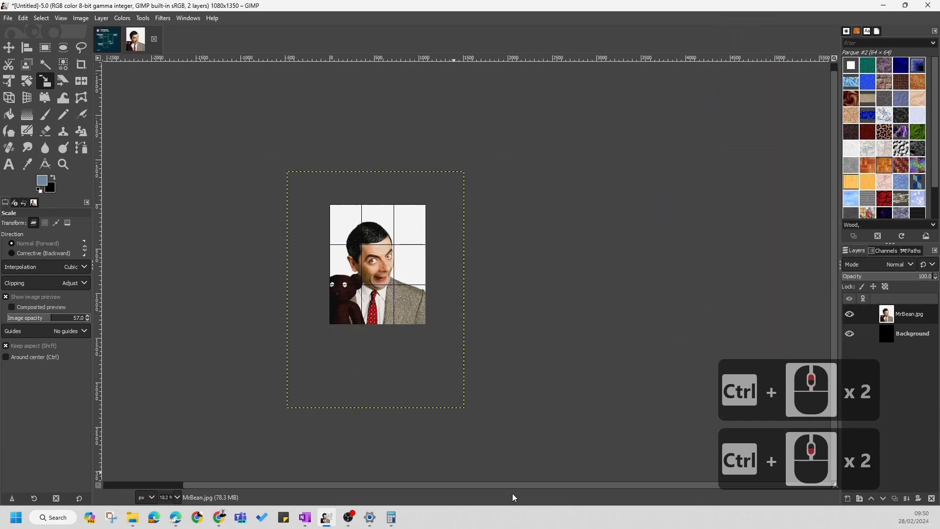
click(914, 333)
click(915, 314)
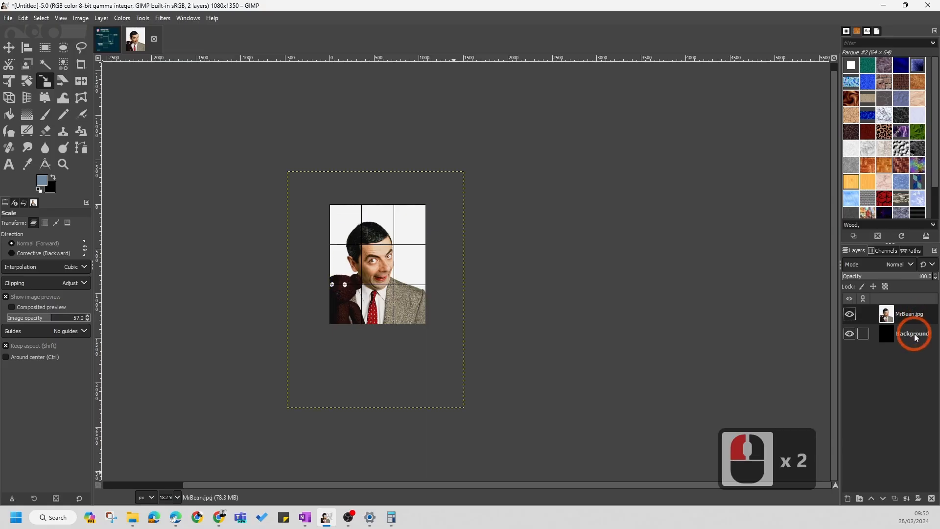
click(914, 334)
click(913, 334)
click(912, 313)
click(914, 335)
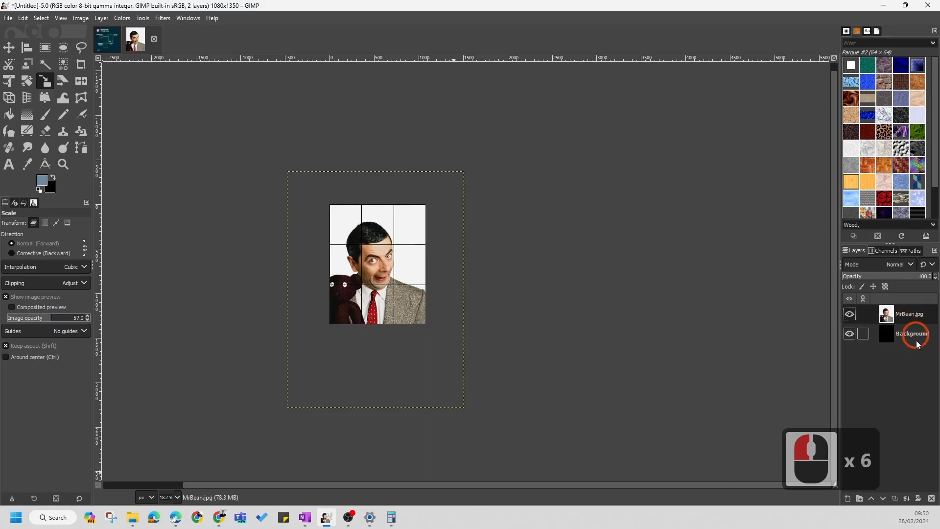
click(918, 336)
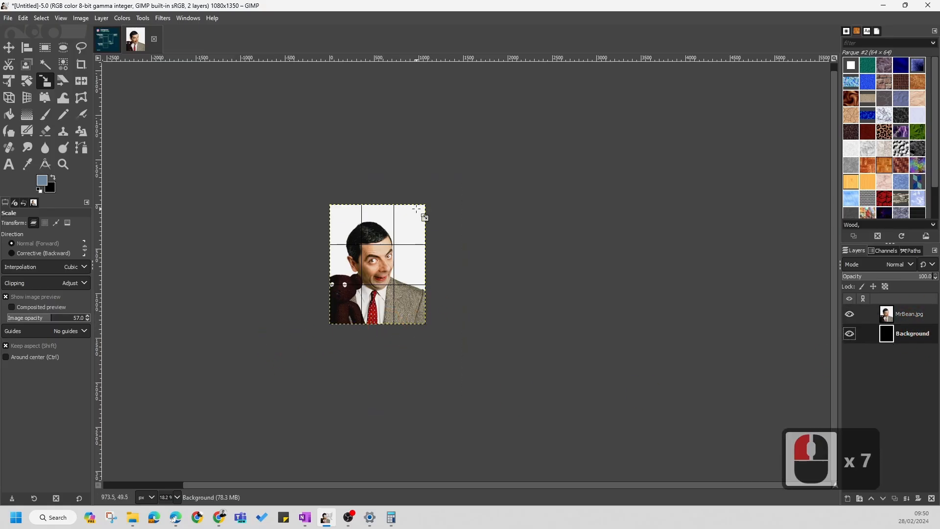
click(916, 315)
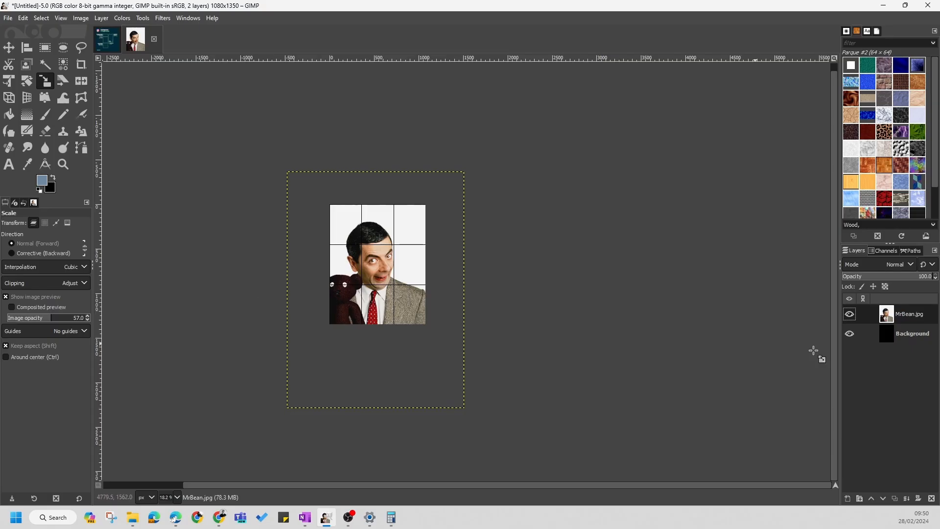
click(927, 336)
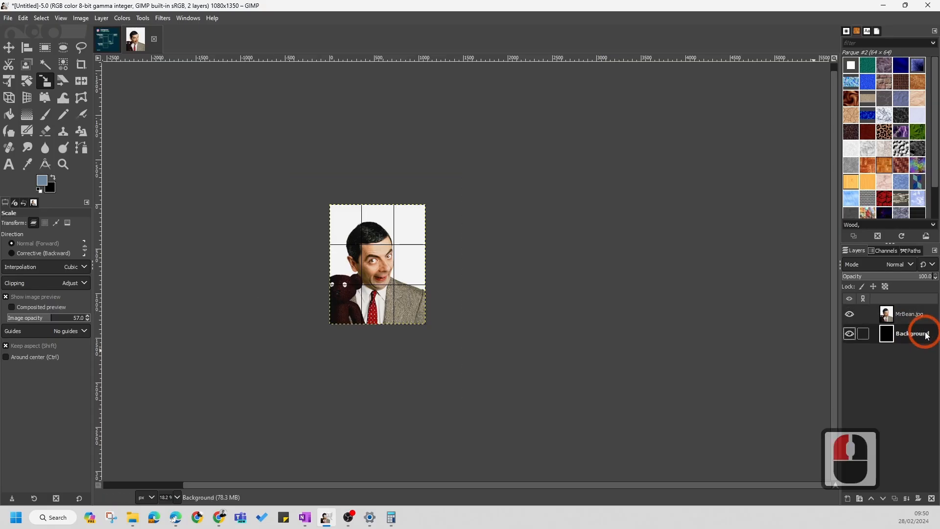
click(910, 314)
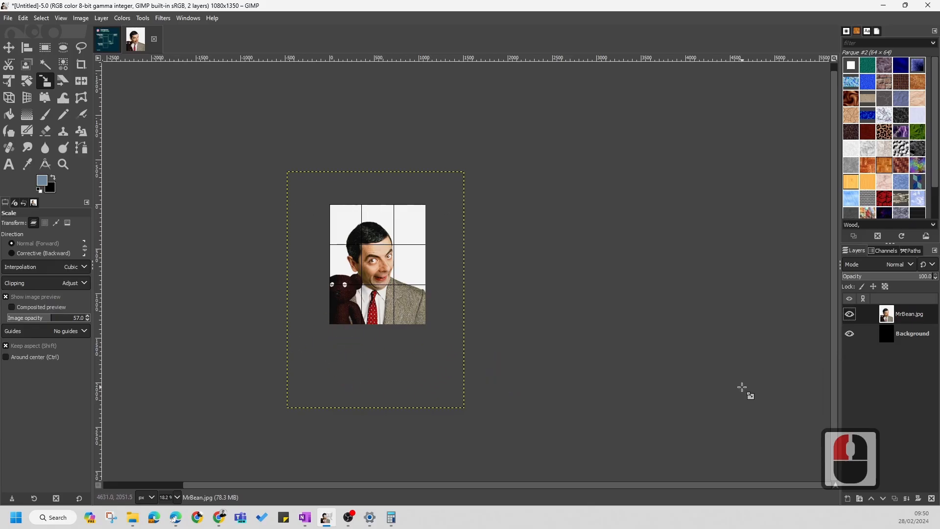
Step: Fit the MrBean.jpg layer to the image size and compare its boundary with the Background layer's
right_click(897, 316)
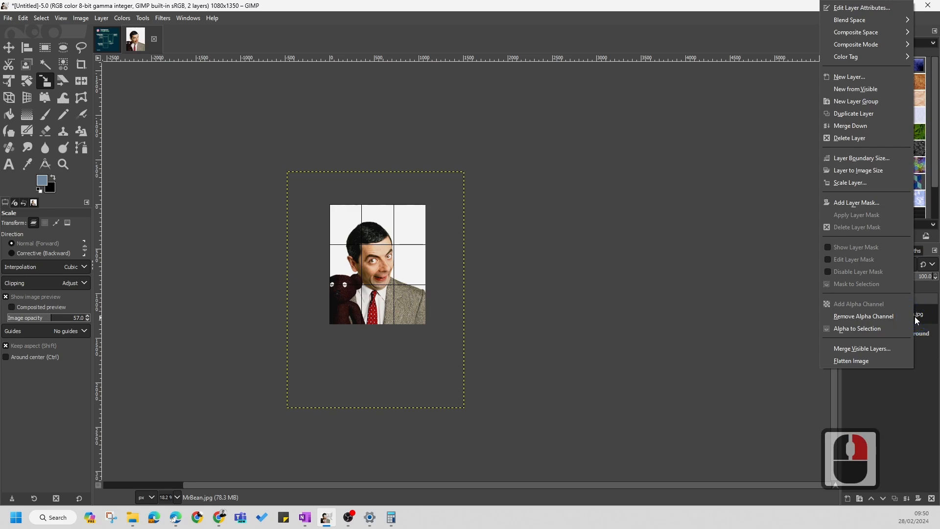
click(854, 172)
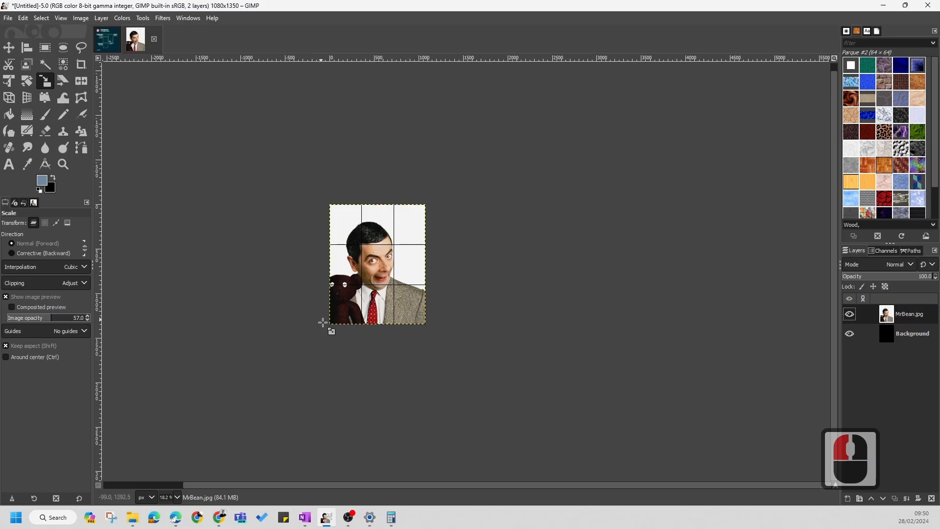
click(914, 335)
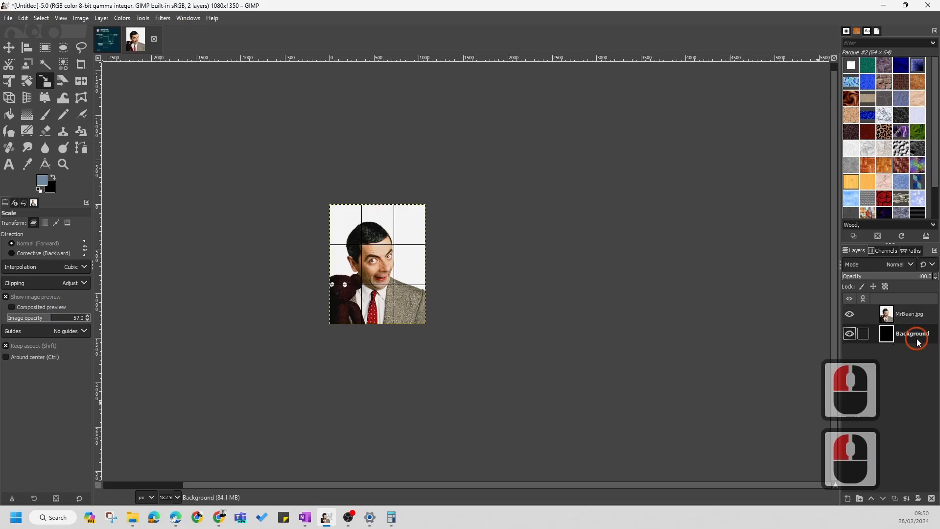
click(913, 314)
click(913, 331)
click(913, 316)
click(912, 336)
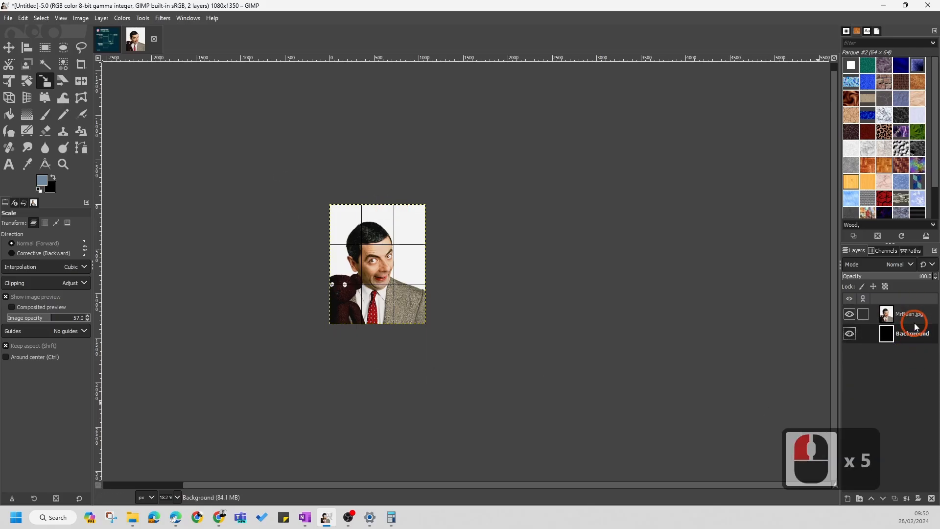
click(913, 313)
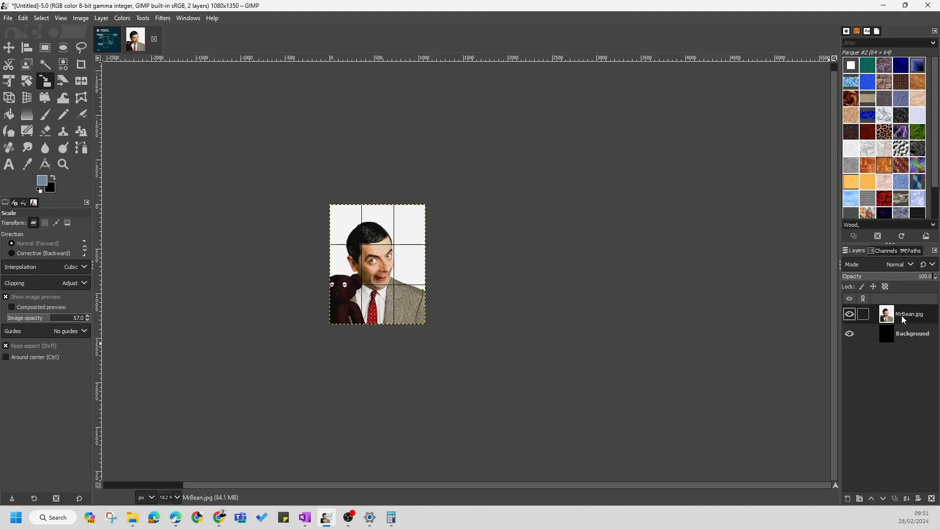
Step: Duplicate the MrBean.jpg layer and lock the original layer's pixels, position and alpha channel
click(896, 499)
click(906, 322)
click(911, 334)
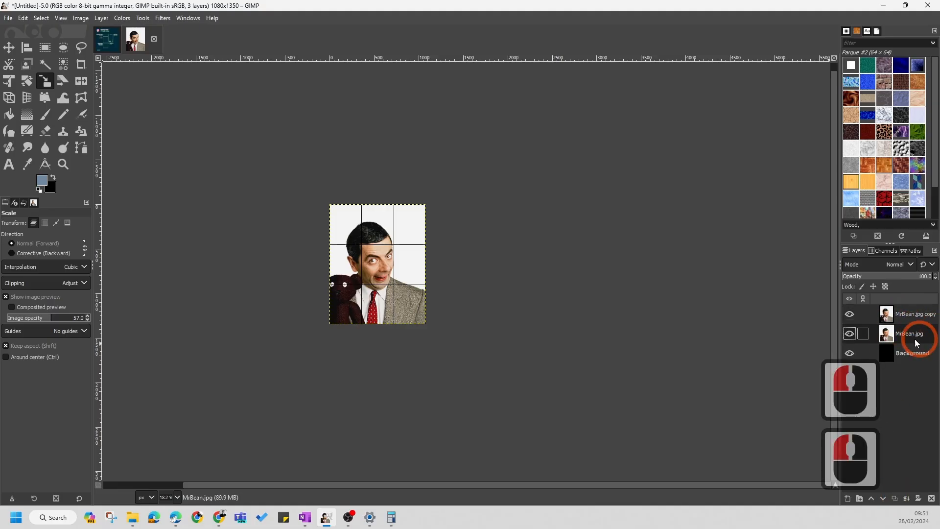
click(875, 288)
click(862, 287)
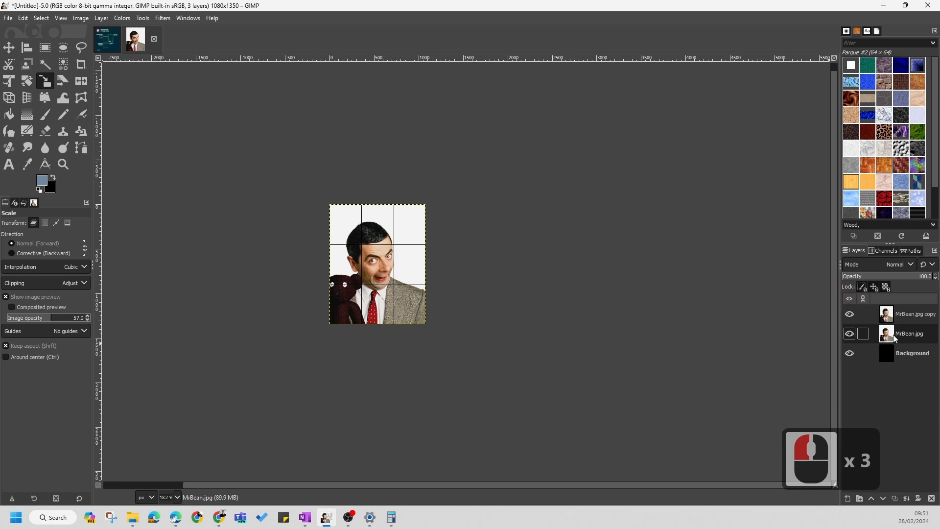
Step: Check the alpha channel options of the MrBean.jpg copy layer, and hide the original MrBean.jpg and Background layers
click(917, 315)
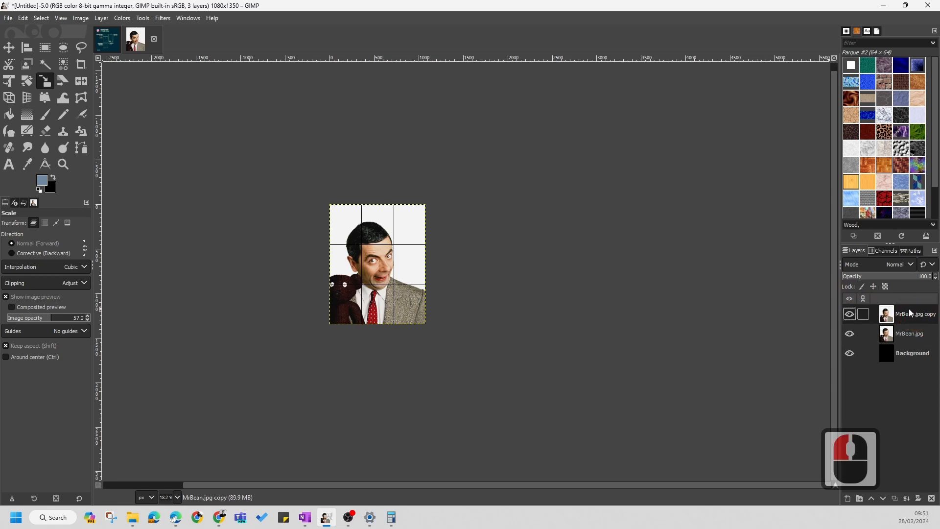
right_click(916, 317)
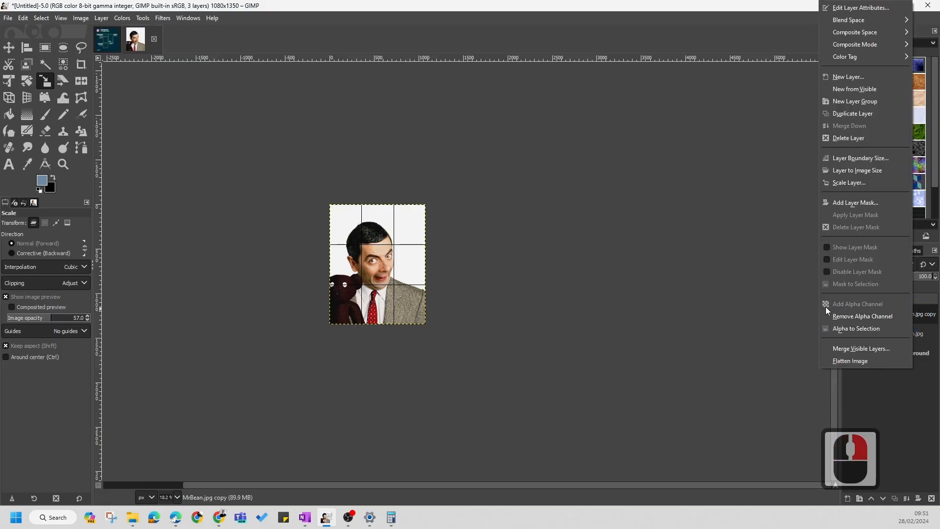
click(912, 392)
click(858, 338)
click(851, 335)
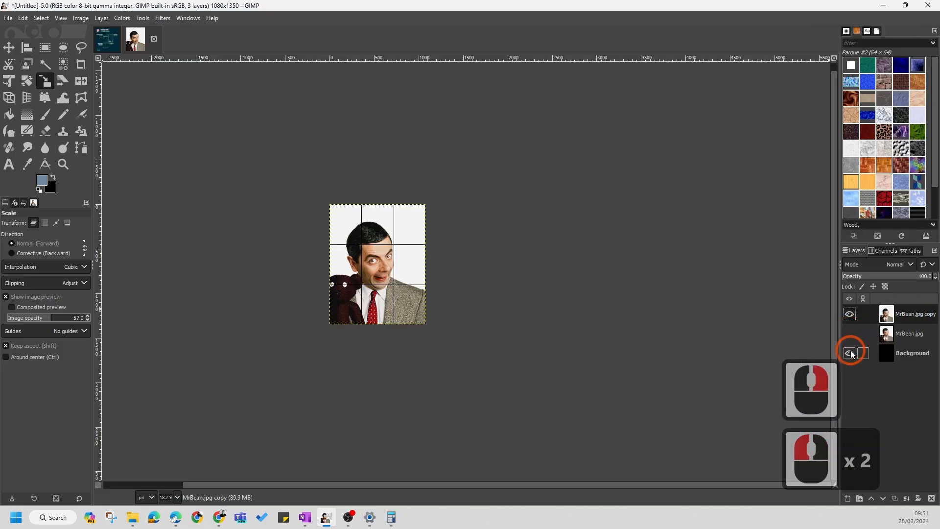
click(851, 354)
click(907, 315)
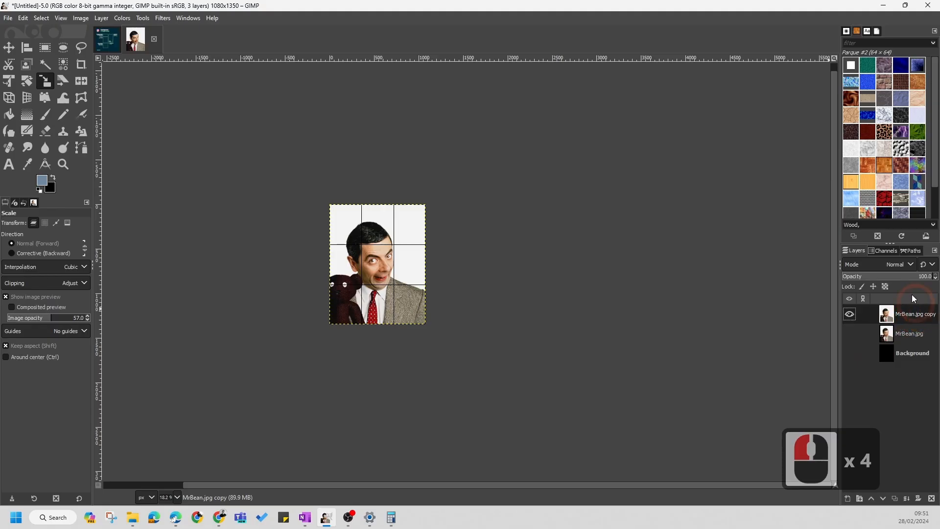
Step: Check the image's channel list for an alpha channel and return to the layer list
click(881, 250)
click(884, 322)
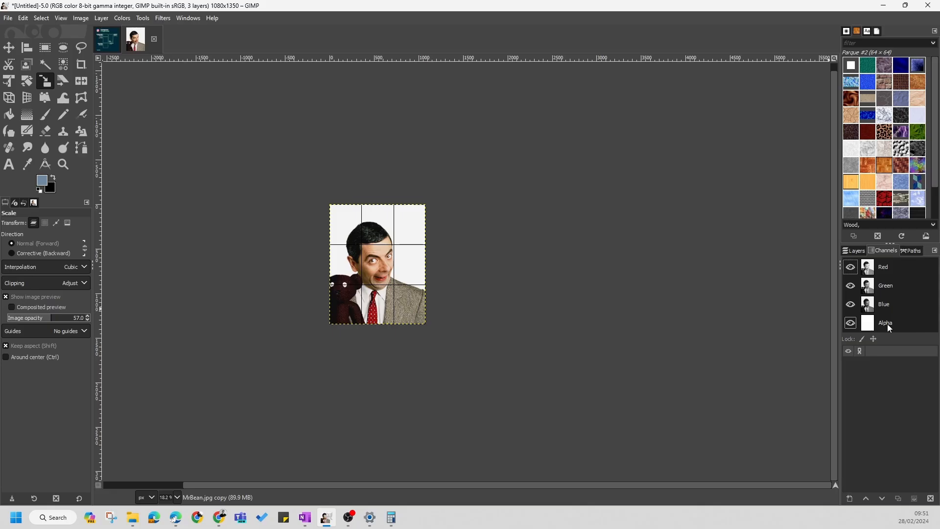
click(858, 250)
click(890, 400)
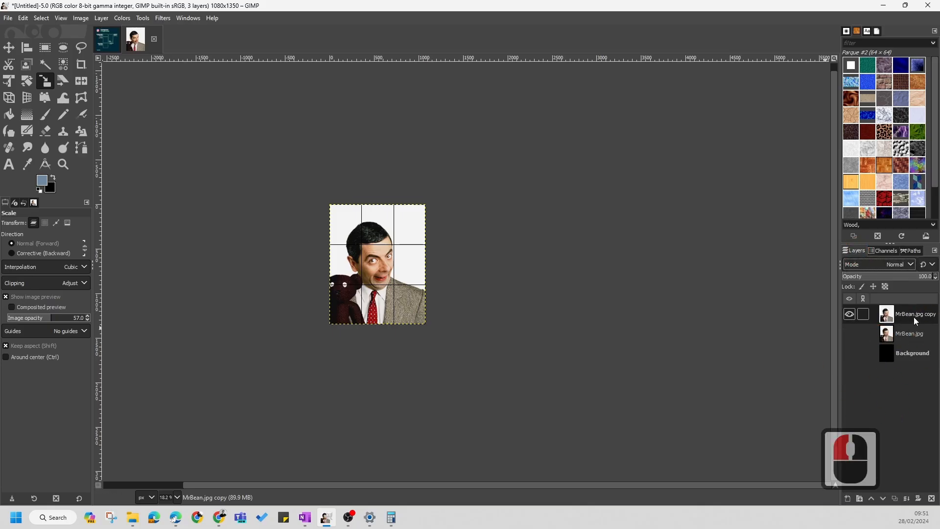
Step: Desaturate the MrBean.jpg copy layer to turn it black and white
scroll(368, 278, up, 3)
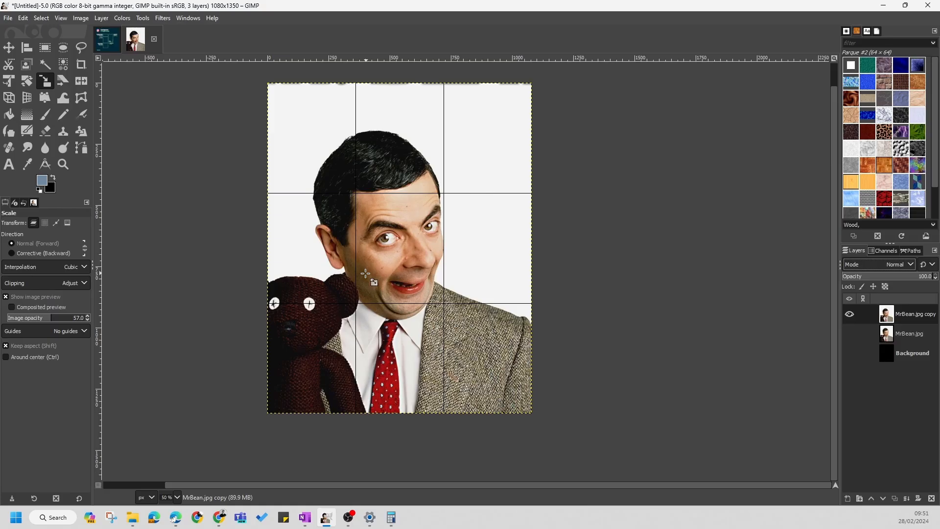
scroll(378, 285, up, 3)
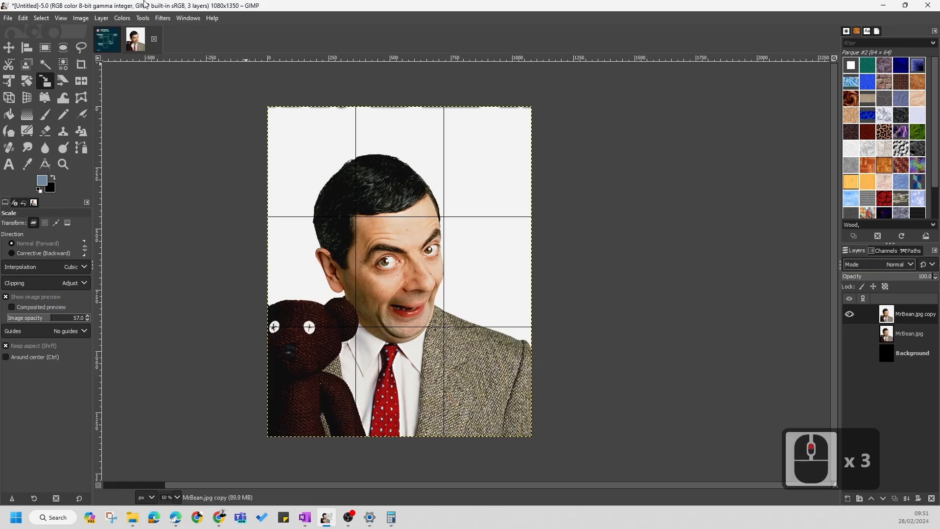
click(117, 21)
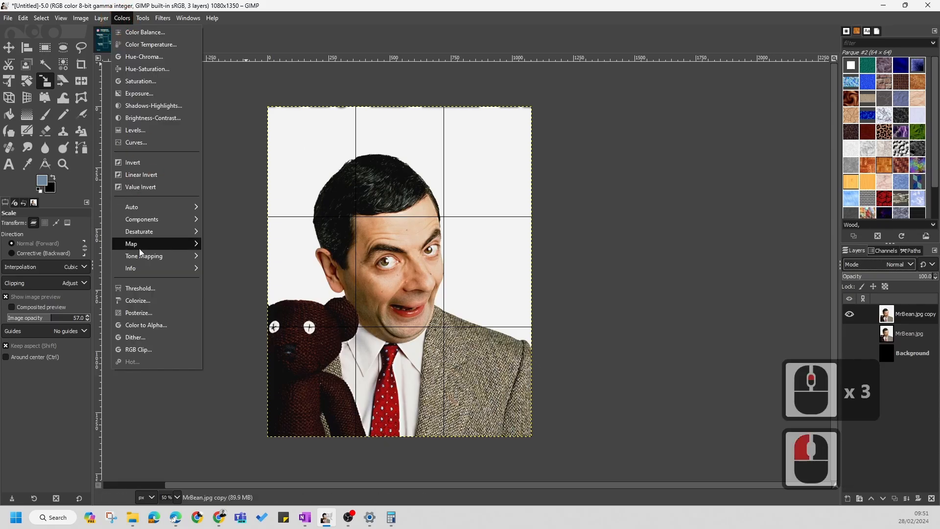
click(142, 233)
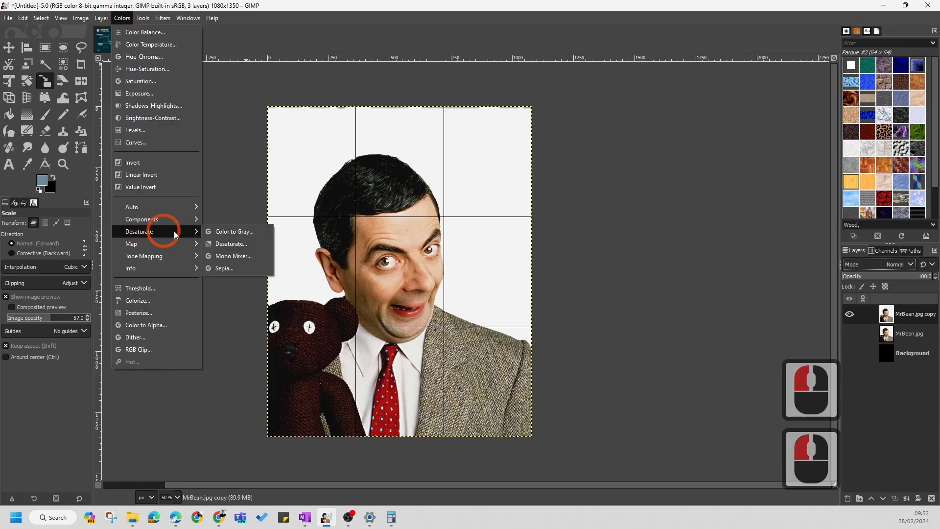
click(234, 247)
click(261, 380)
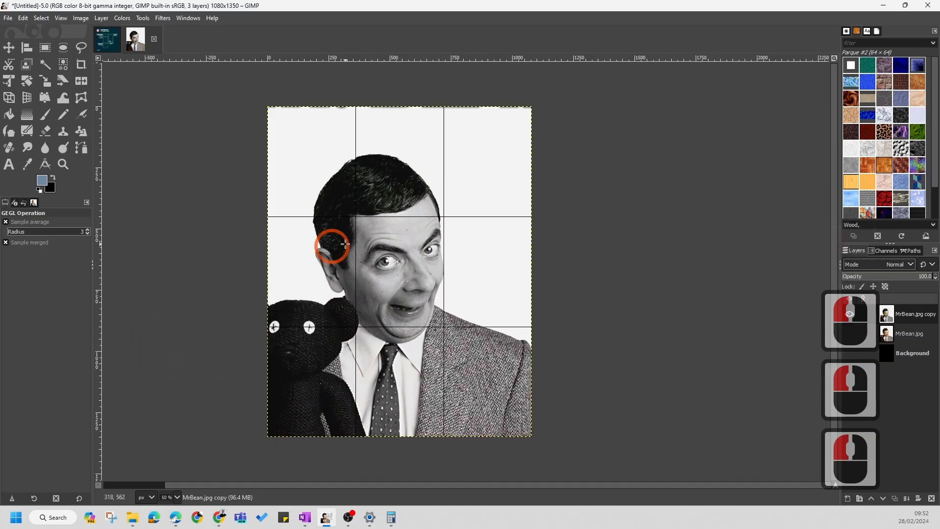
Step: Apply a Curves contrast adjustment to the copy layer, mapping input 229 to output 255, 173 to 212 and 70 to 63
click(124, 19)
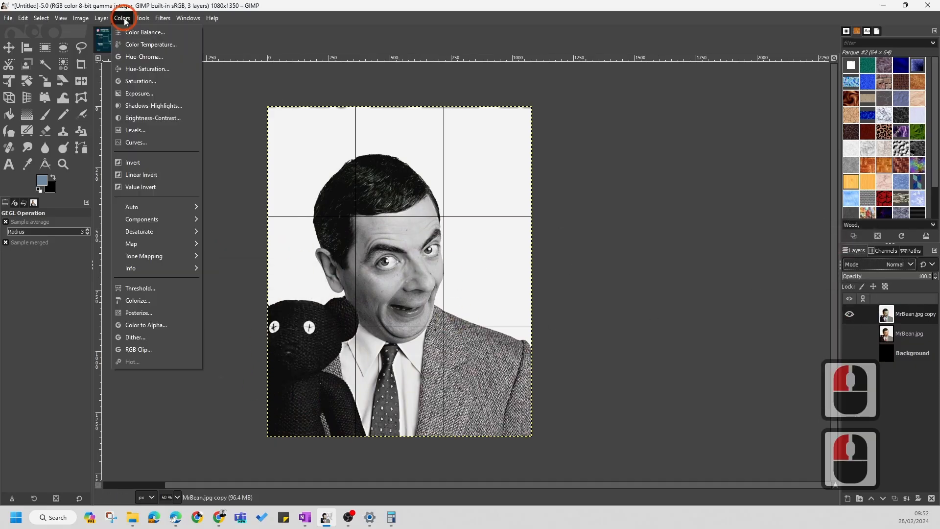
click(134, 142)
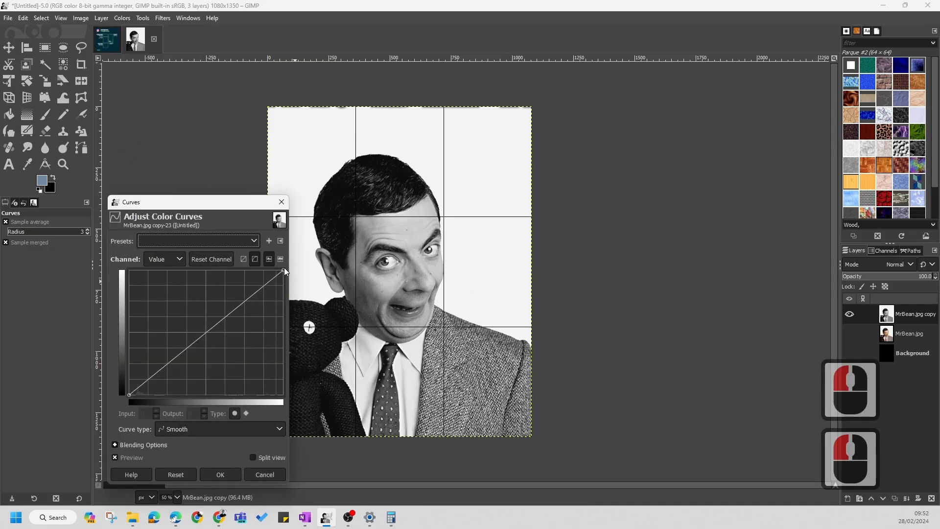
click(283, 269)
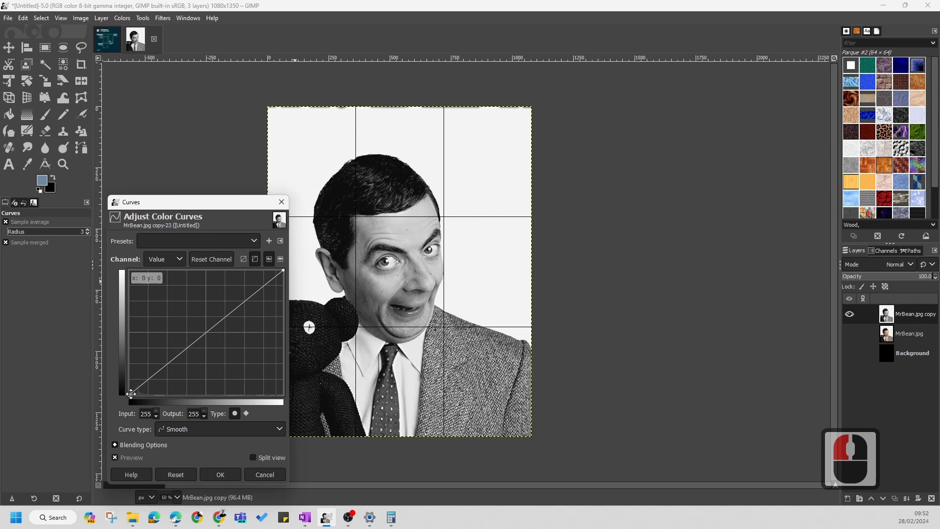
mouse_move(130, 395)
mouse_down()
mouse_move(145, 396)
mouse_move(128, 395)
mouse_up()
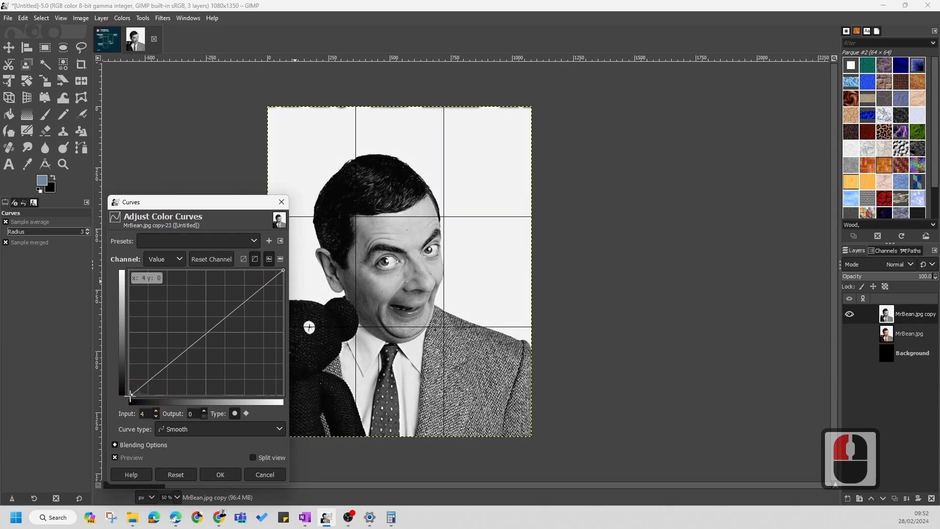
drag(284, 270, 268, 270)
click(269, 263)
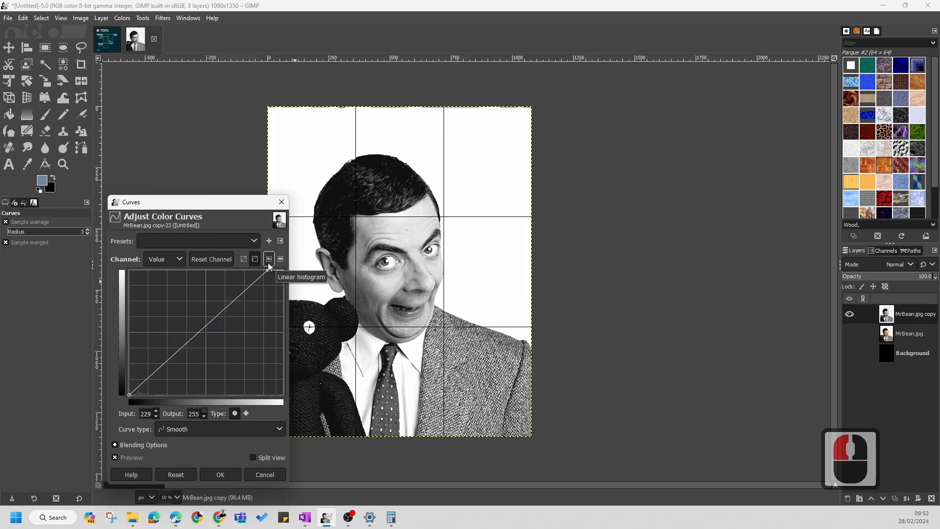
mouse_move(237, 292)
mouse_down()
mouse_move(240, 303)
mouse_move(234, 291)
mouse_up()
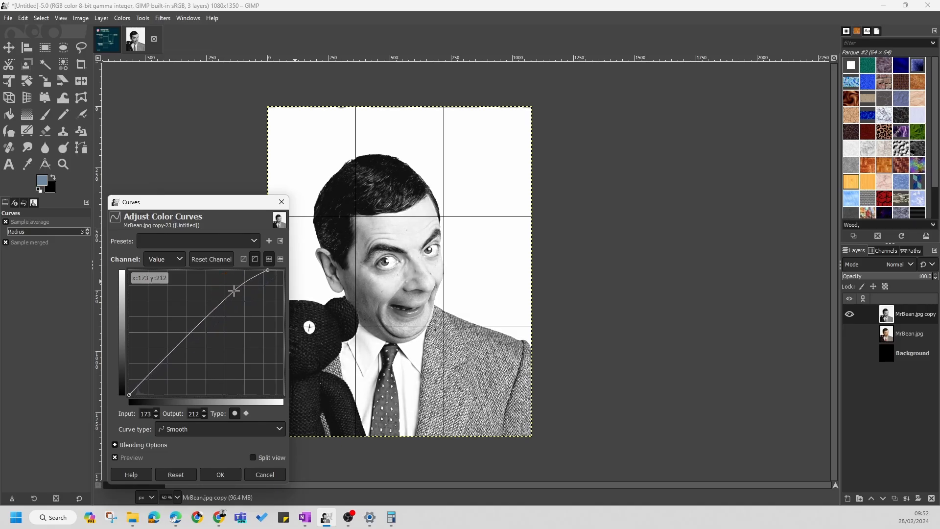
drag(163, 362, 172, 364)
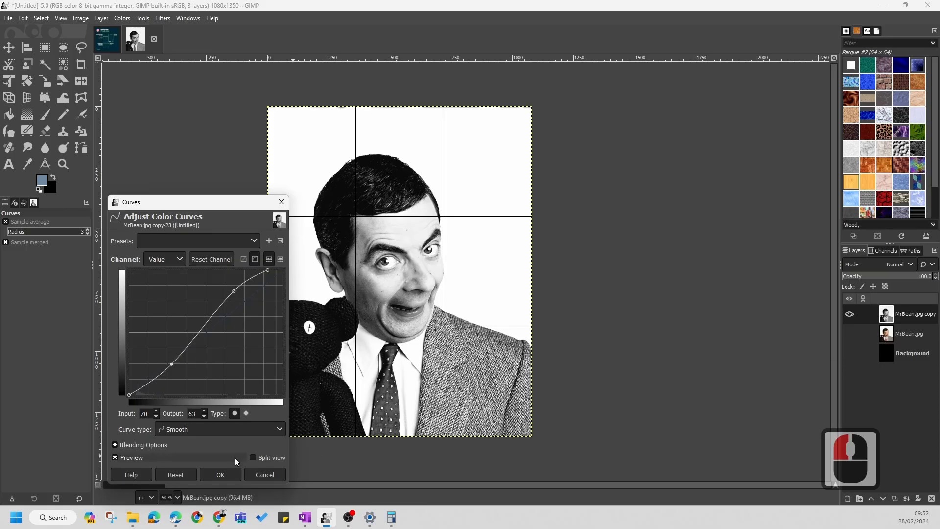
click(217, 475)
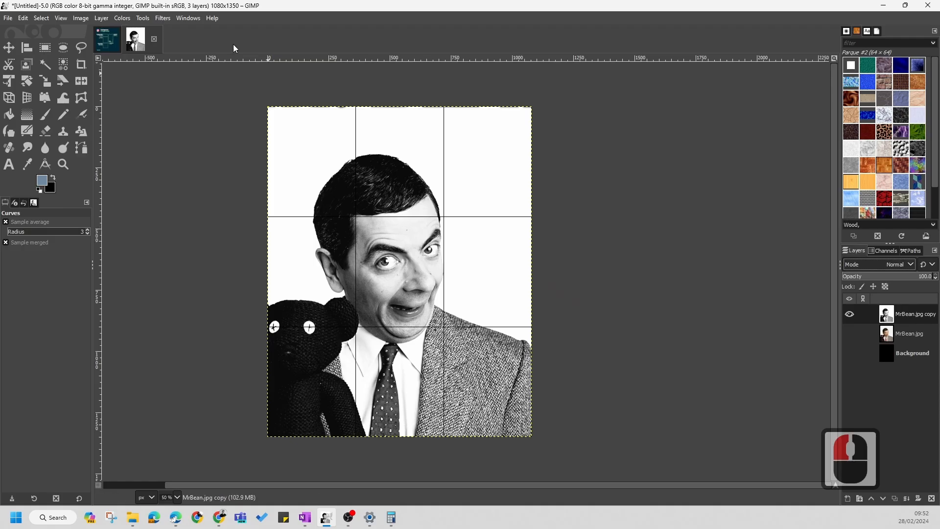
Step: Apply a Gaussian-type Focus Blur with radius 25 to the copy layer, fitting the sharp ellipse around the man's head
click(164, 21)
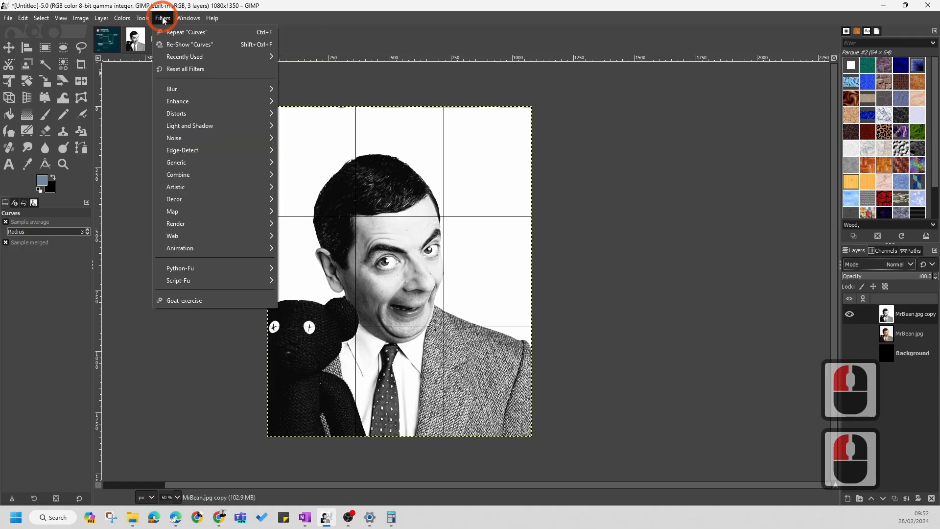
mouse_move(187, 126)
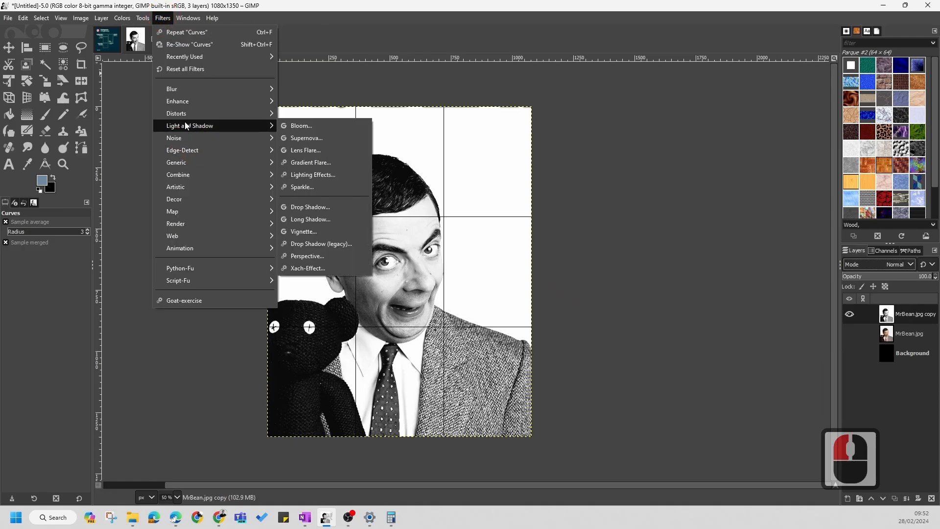
mouse_move(186, 87)
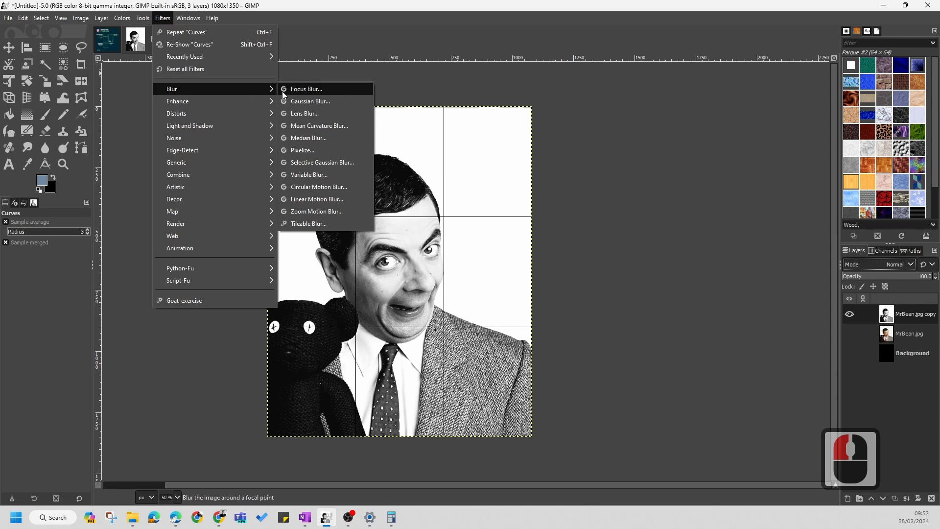
click(295, 89)
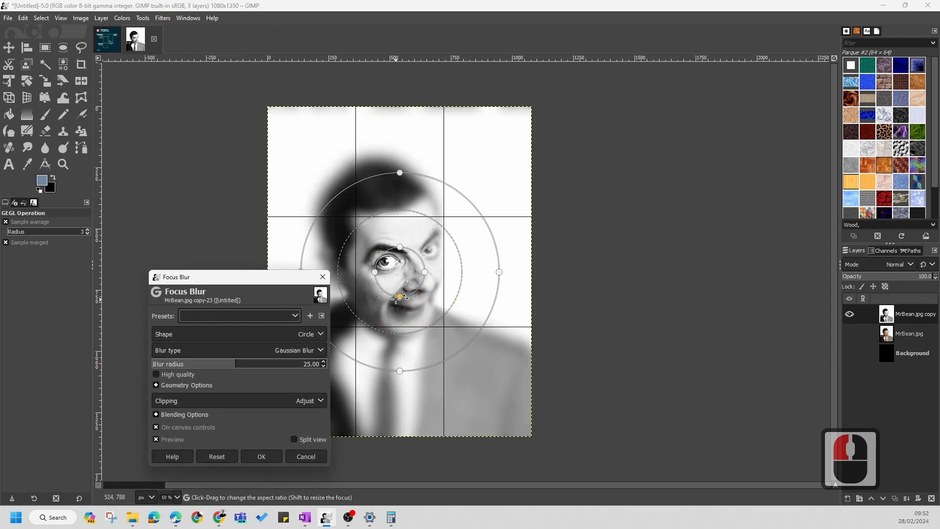
drag(398, 299, 374, 177)
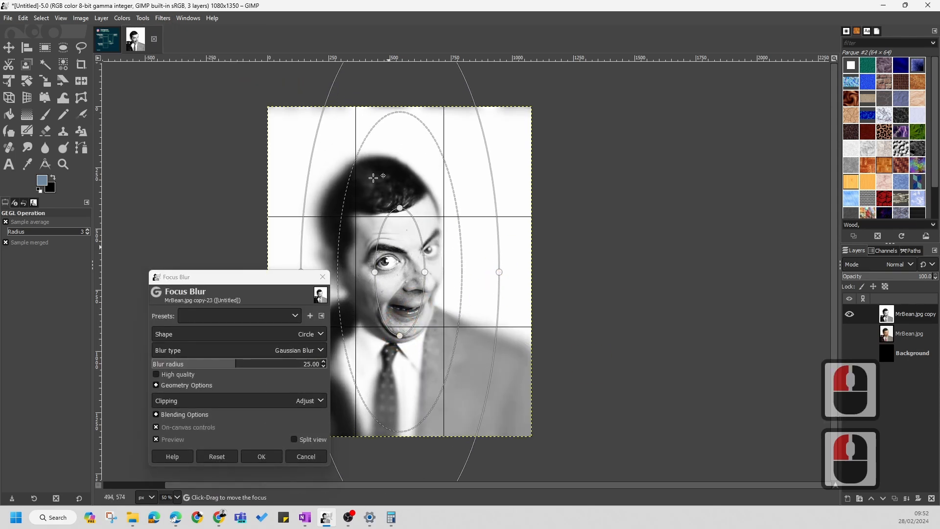
drag(400, 208, 399, 175)
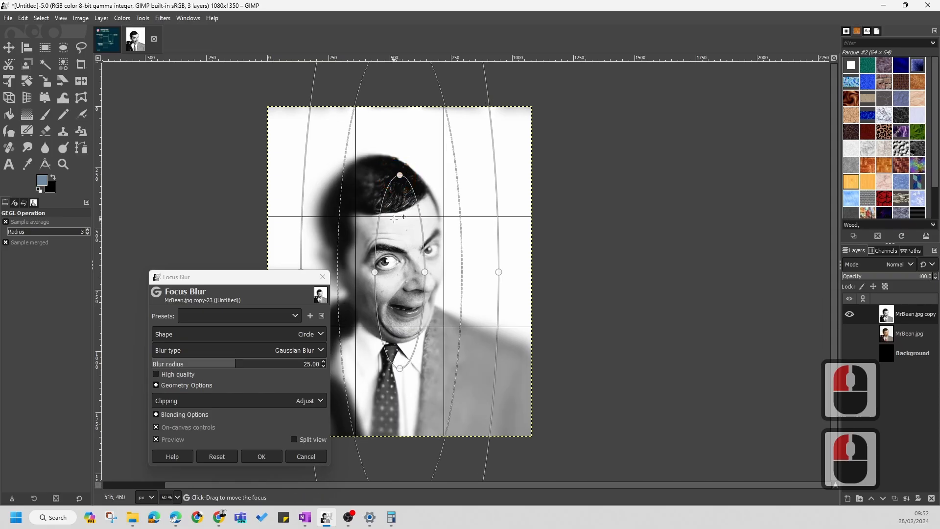
mouse_move(375, 272)
mouse_down()
mouse_move(300, 273)
mouse_move(381, 278)
mouse_move(395, 269)
mouse_move(392, 254)
mouse_up()
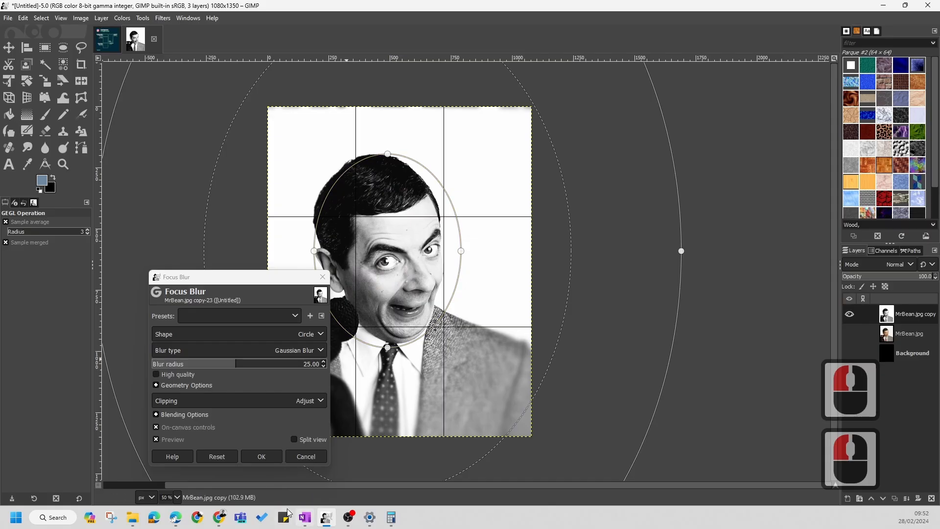
click(273, 458)
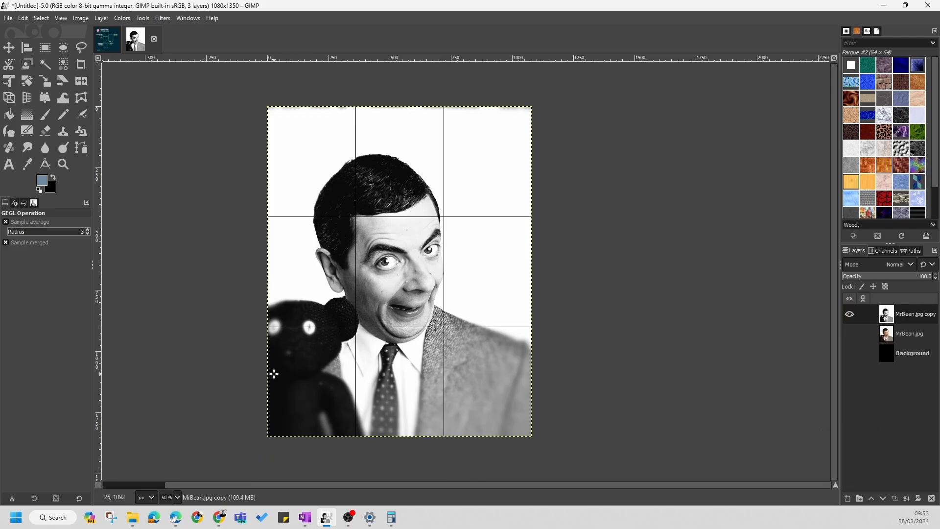
Step: Set the Fuzzy Select threshold to 15 and select the white background around the head
ctrl+scroll(410, 106, up, 4)
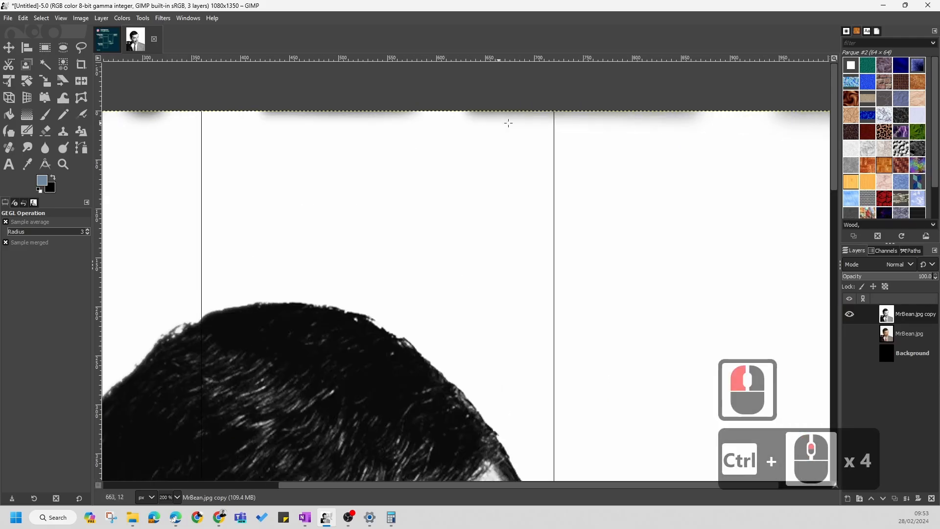
ctrl+scroll(512, 113, down, 4)
ctrl+scroll(515, 106, up, 3)
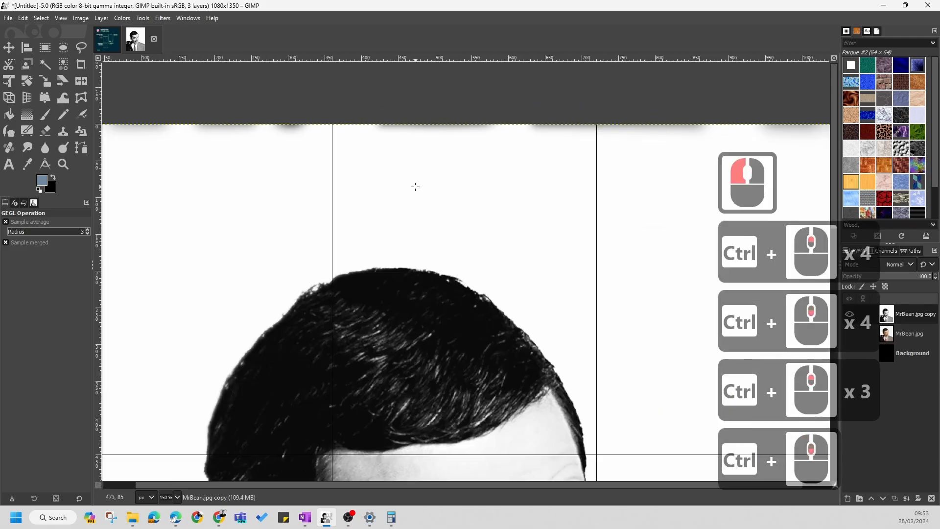
ctrl+scroll(604, 310, down, 3)
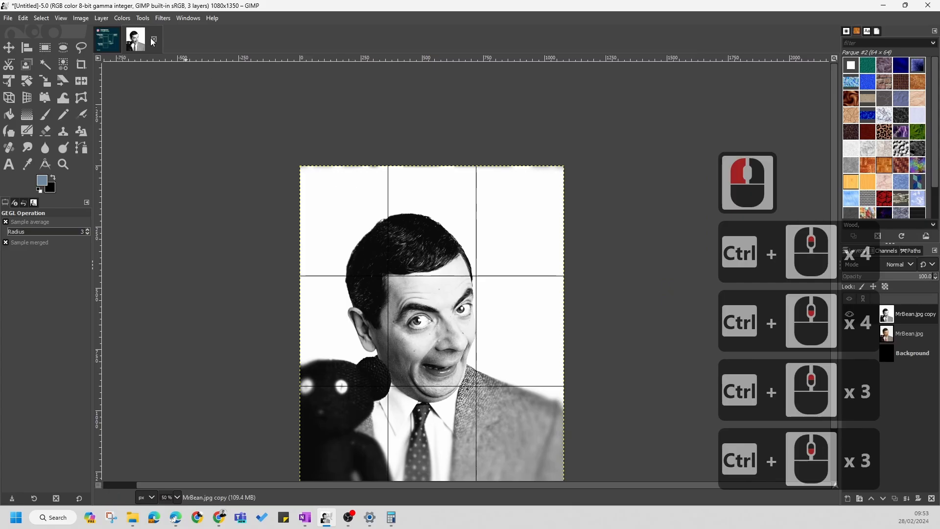
click(45, 66)
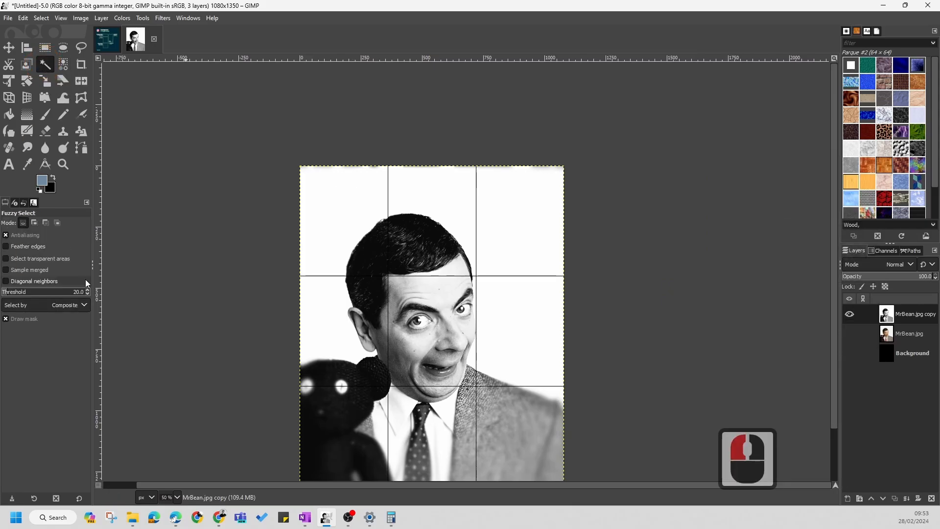
drag(61, 292, 143, 299)
text(15255)
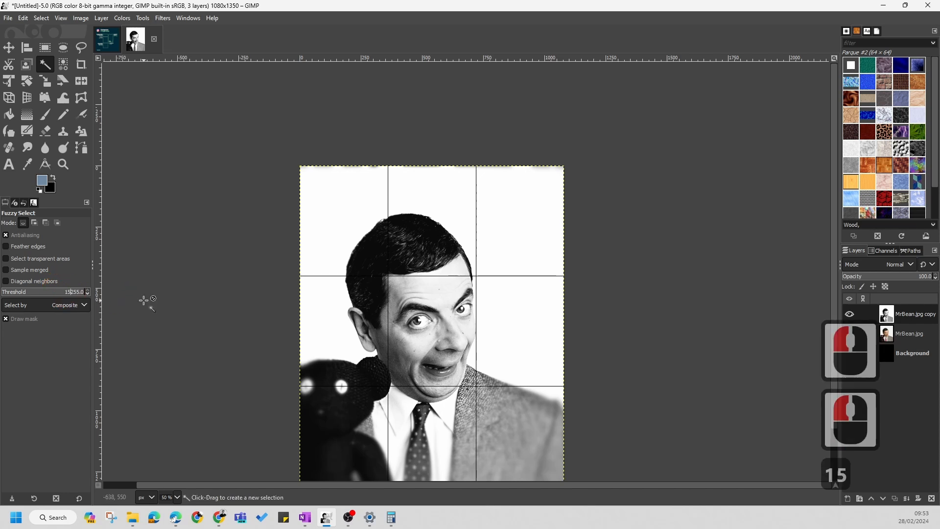
double_click(65, 293)
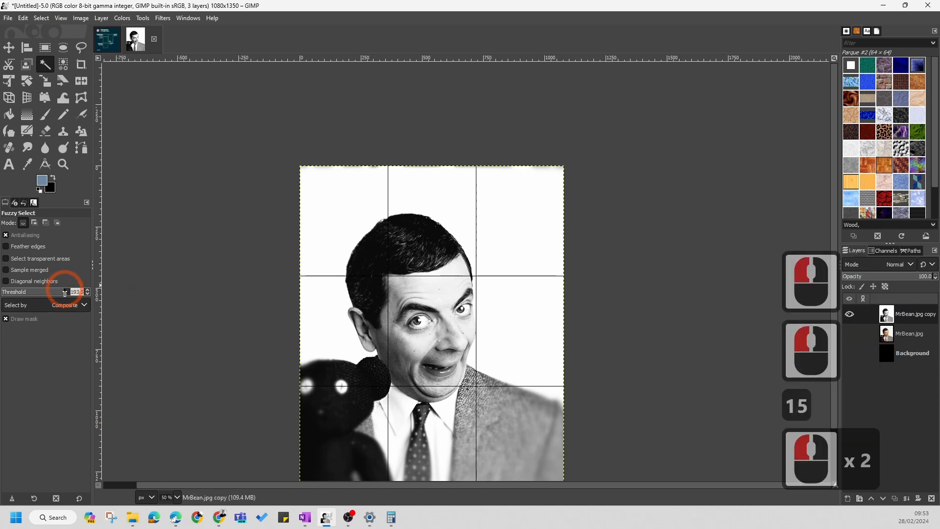
text(15)
key(Return)
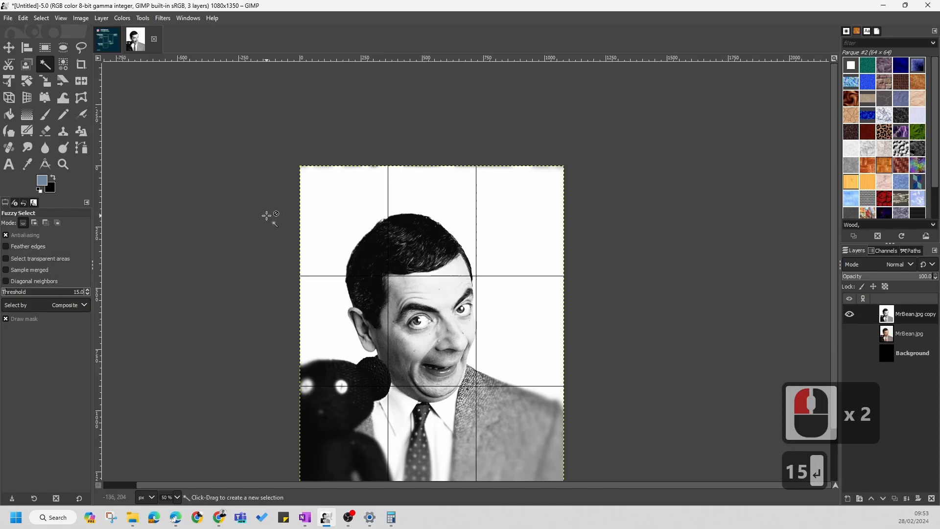
click(322, 201)
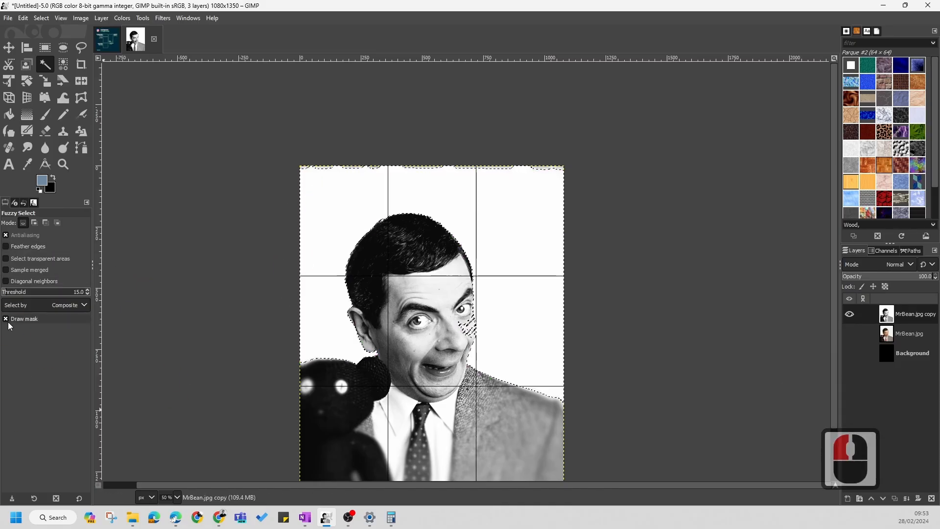
Step: Try varying the fuzzy selection threshold over the white background, and reselect the background at threshold 15
ctrl+scroll(495, 361, up, 3)
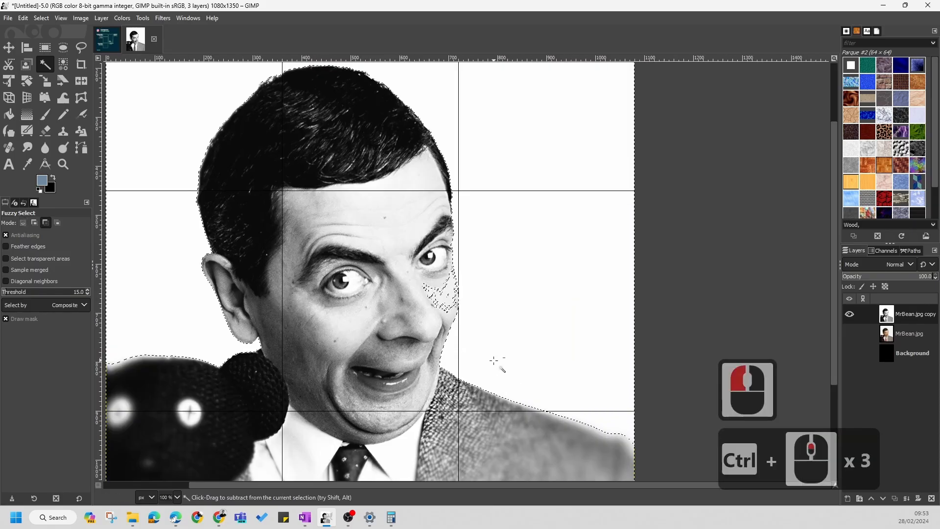
ctrl+scroll(484, 338, up, 1)
ctrl+scroll(487, 248, down, 4)
ctrl+scroll(516, 290, up, 4)
ctrl+scroll(404, 238, down, 4)
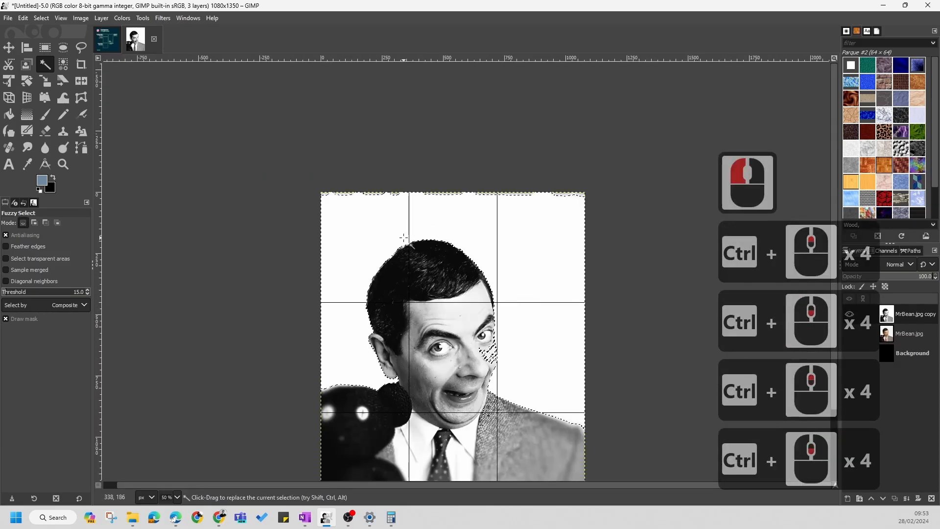
drag(404, 238, 331, 239)
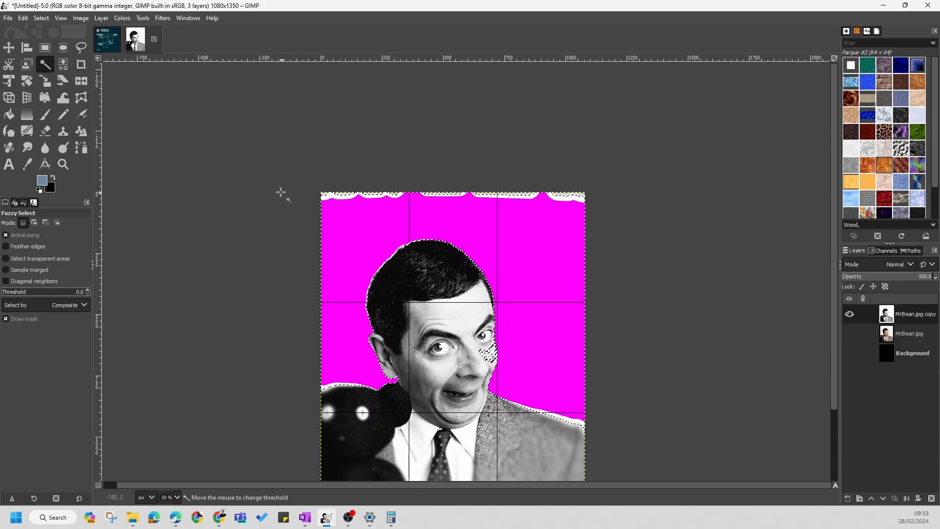
drag(269, 176, 269, 177)
click(363, 223)
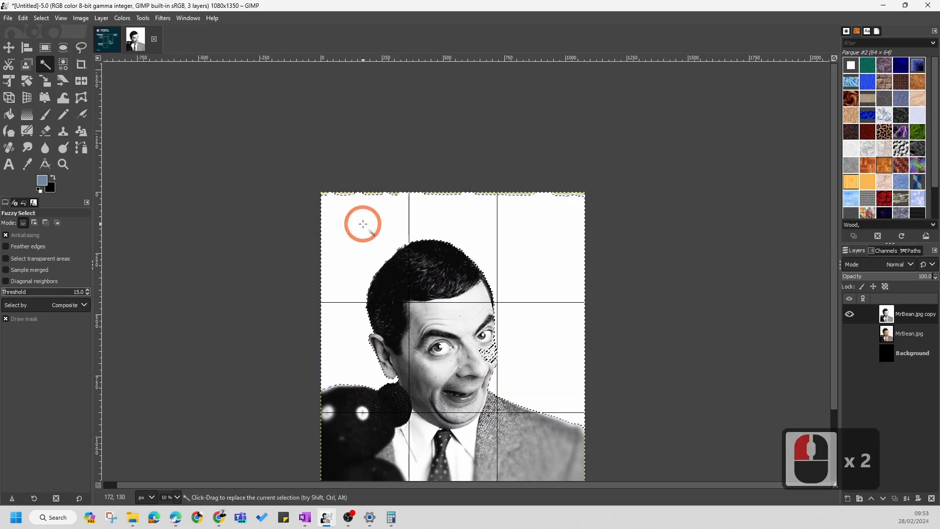
Step: Try to subtract the stray speckled cheek area beside the nose from the background selection
ctrl+scroll(517, 409, up, 7)
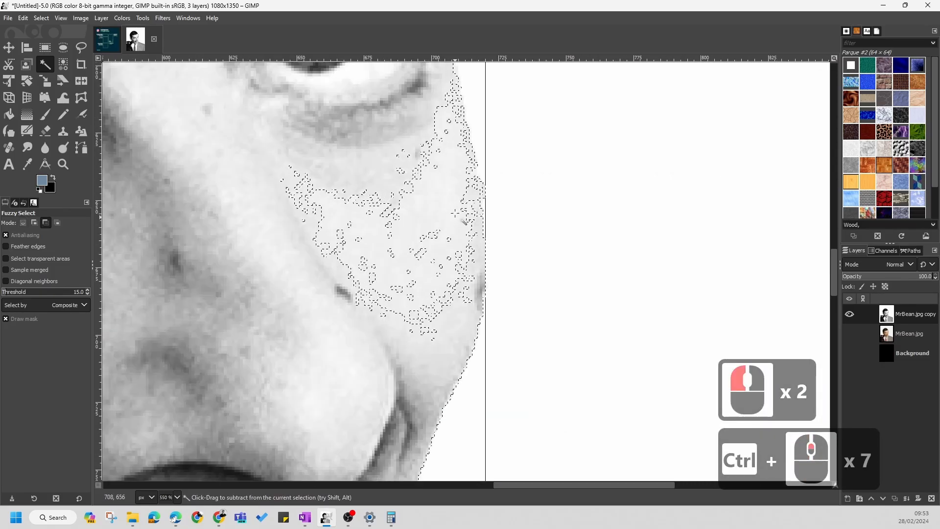
ctrl+scroll(464, 220, down, 3)
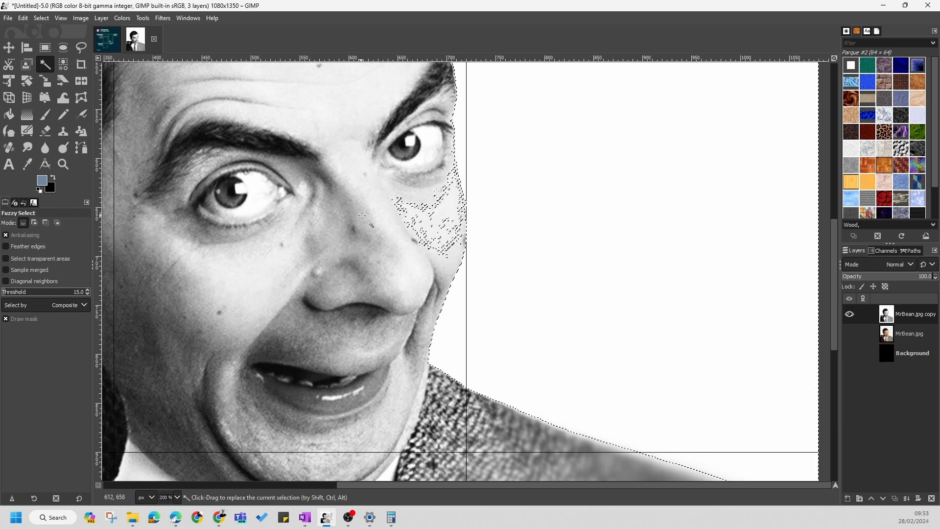
key(shift)
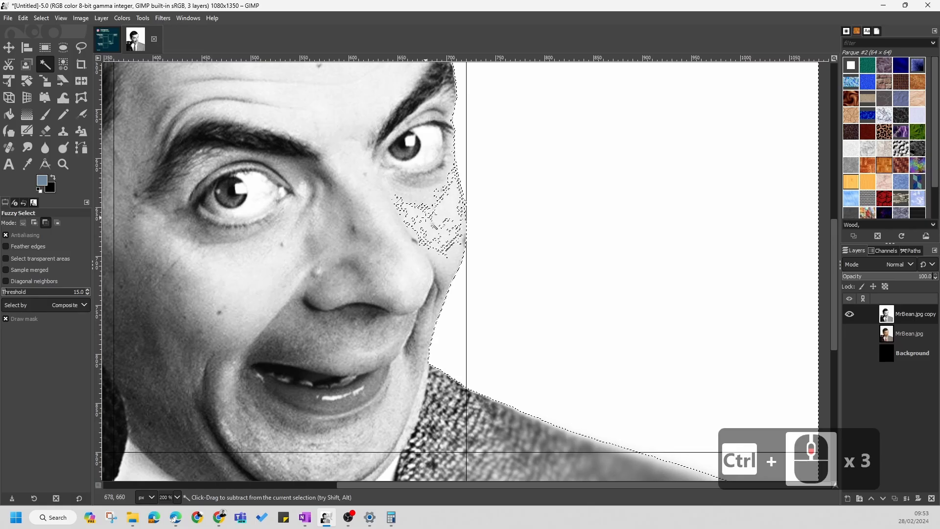
ctrl+click(420, 215)
Step: Reselect the white background with Fuzzy Select at threshold 15
ctrl+scroll(448, 255, down, 4)
ctrl+scroll(490, 249, up, 2)
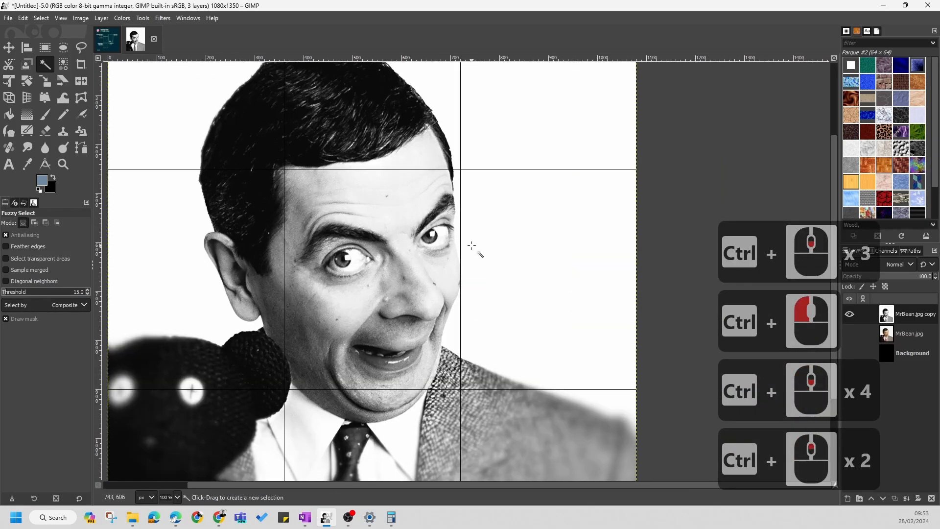
click(515, 253)
Step: Examine the selection outline along the cheek, jacket shoulder, ear and teddy bear
ctrl+scroll(449, 263, up, 3)
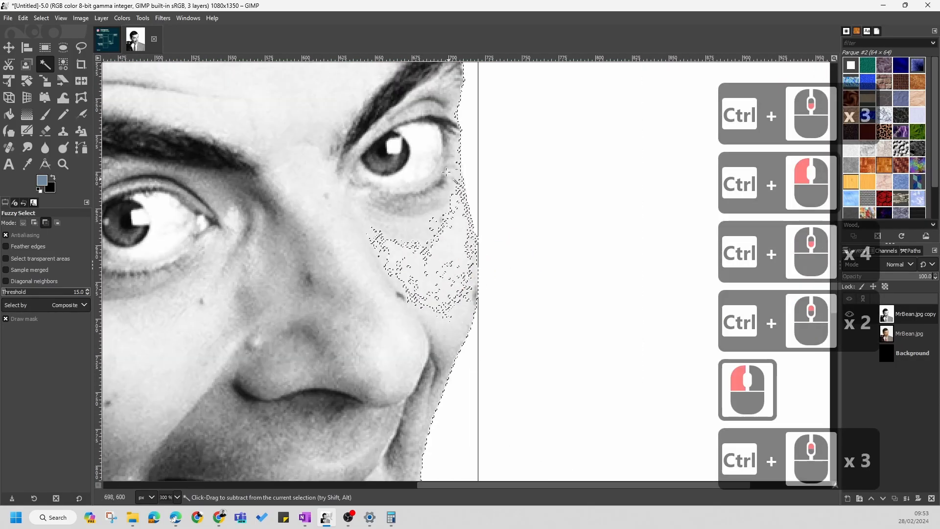
ctrl+scroll(449, 262, down, 3)
ctrl+scroll(450, 262, down, 2)
ctrl+scroll(449, 262, up, 3)
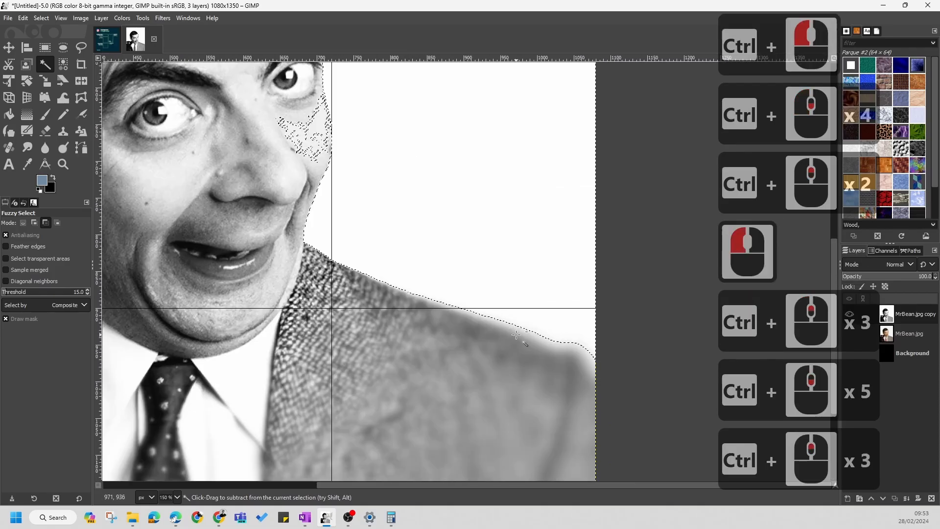
ctrl+scroll(398, 324, down, 4)
ctrl+scroll(398, 324, up, 3)
ctrl+scroll(398, 324, up, 4)
ctrl+scroll(272, 300, down, 5)
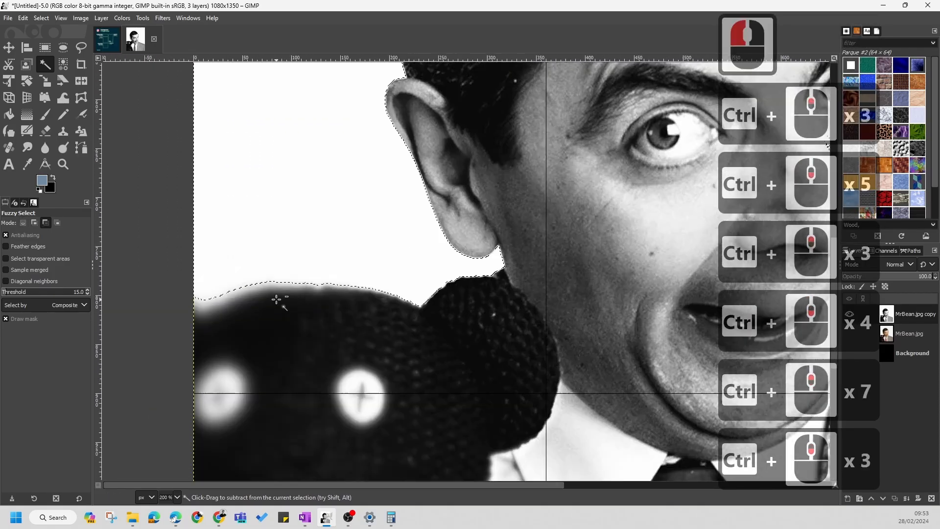
ctrl+scroll(368, 78, up, 2)
ctrl+scroll(369, 79, up, 1)
ctrl+scroll(346, 140, down, 5)
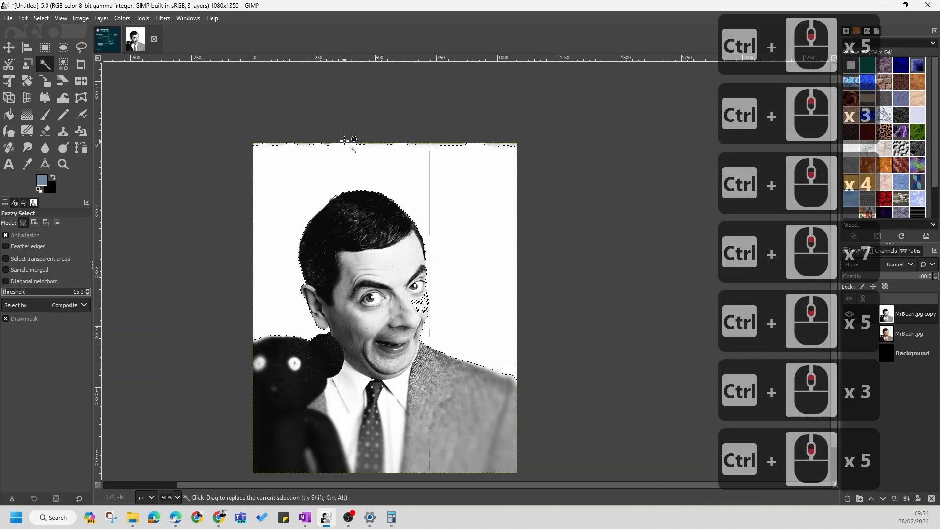
Step: Add the grey blurred patches along the image's top edge to the background selection
ctrl+scroll(346, 130, up, 3)
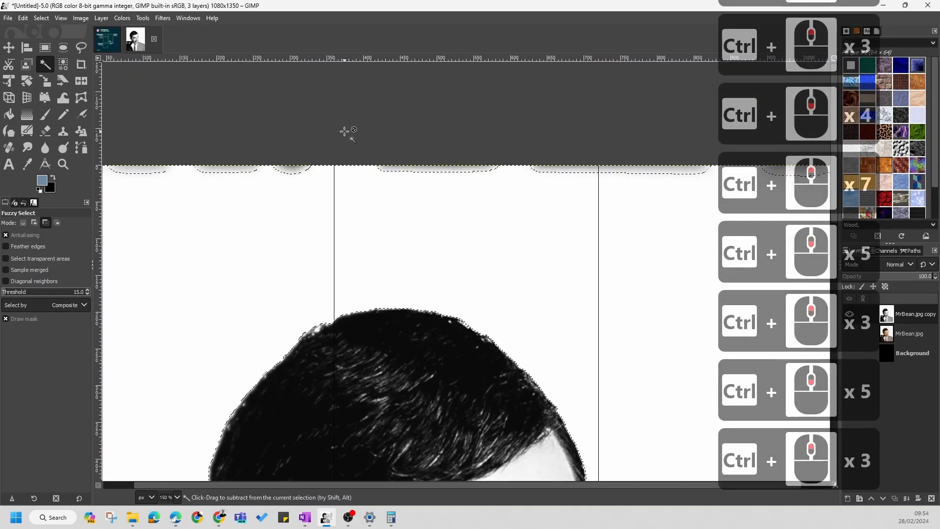
shift+click(432, 168)
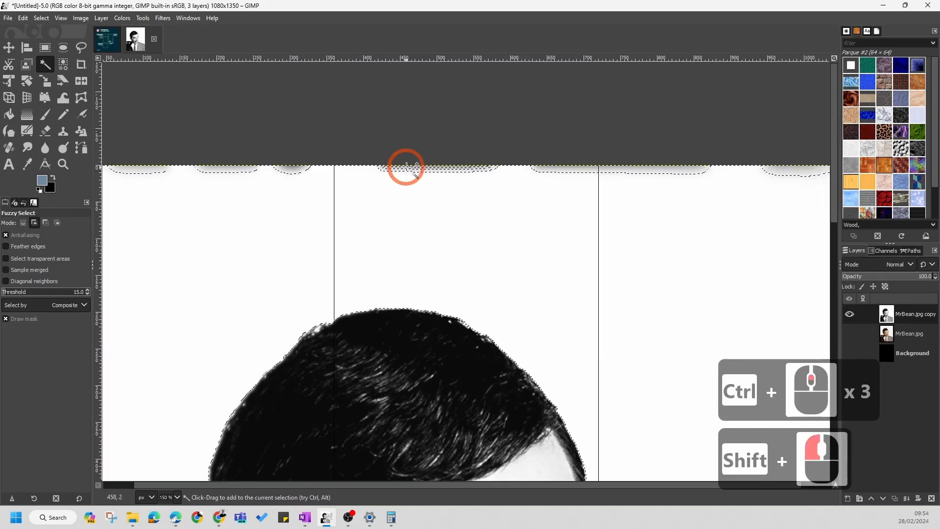
shift+click(407, 168)
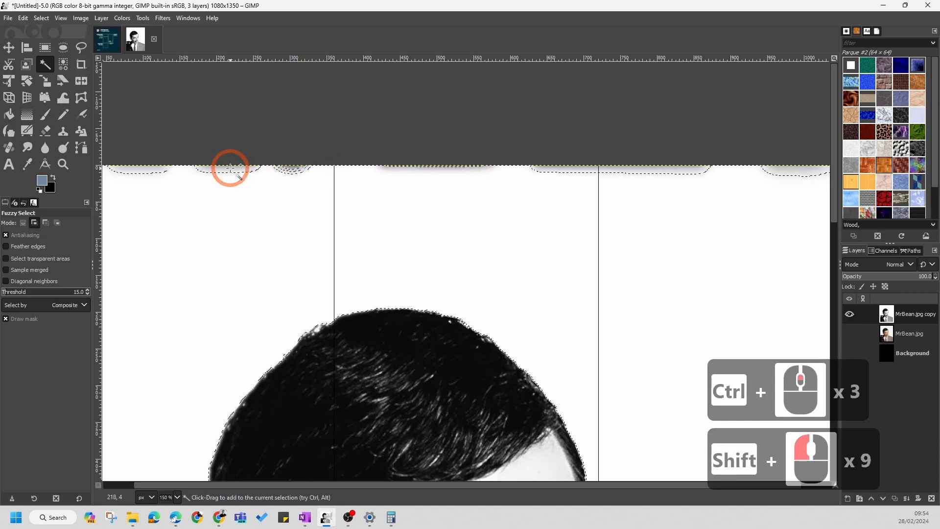
shift+click(420, 141)
shift+click(420, 141)
Step: Try again to remove the speckled patch below the eye from the selection by subtracting it with Fuzzy Select
ctrl+scroll(431, 137, down, 2)
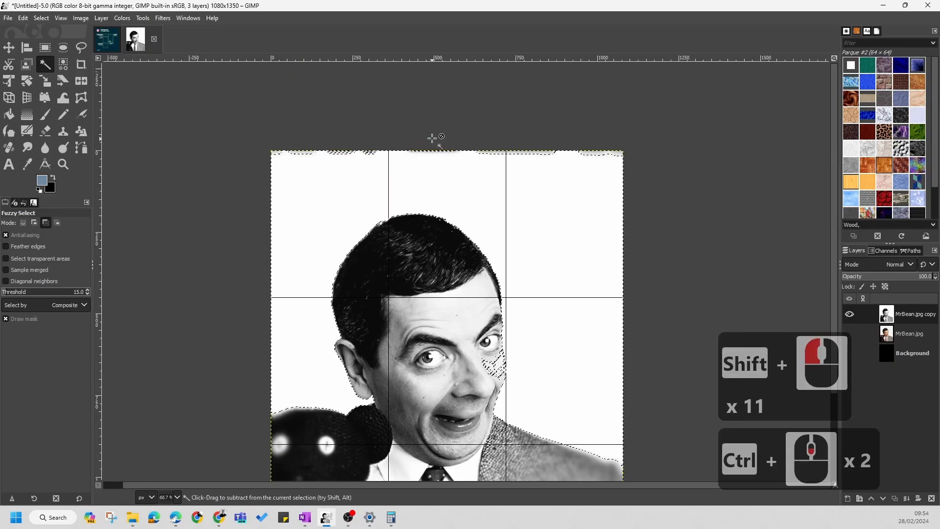
ctrl+scroll(432, 139, down, 2)
ctrl+scroll(468, 283, up, 5)
scroll(499, 183, up, 4)
scroll(428, 211, down, 2)
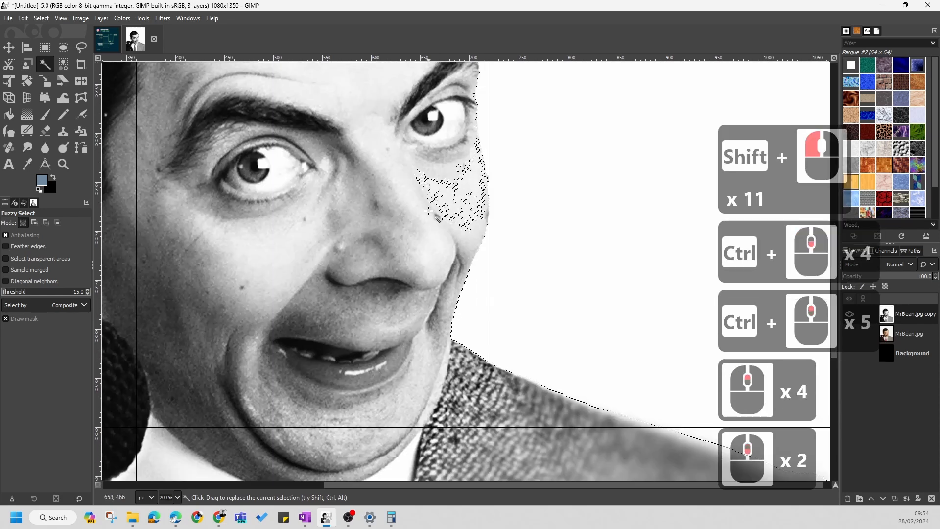
scroll(429, 210, down, 2)
ctrl+scroll(429, 210, up, 2)
scroll(518, 361, down, 1)
scroll(518, 360, up, 4)
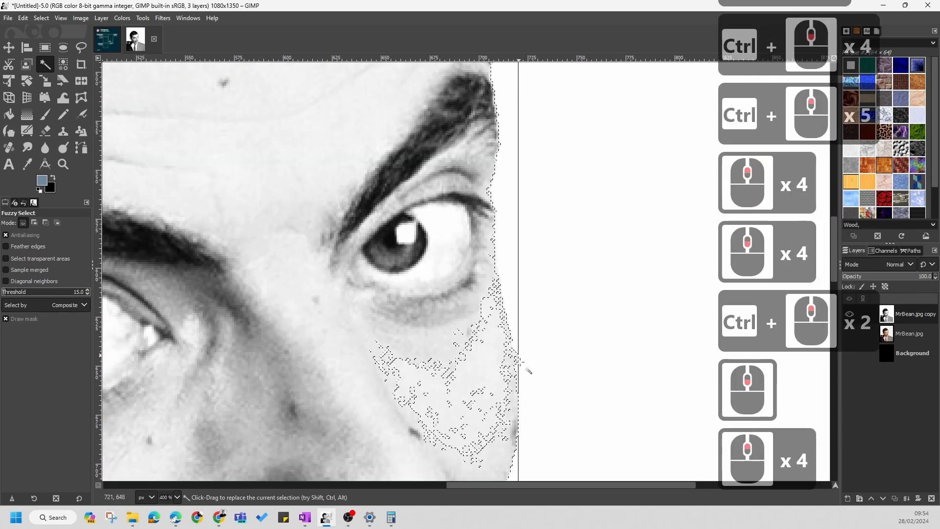
ctrl+click(474, 360)
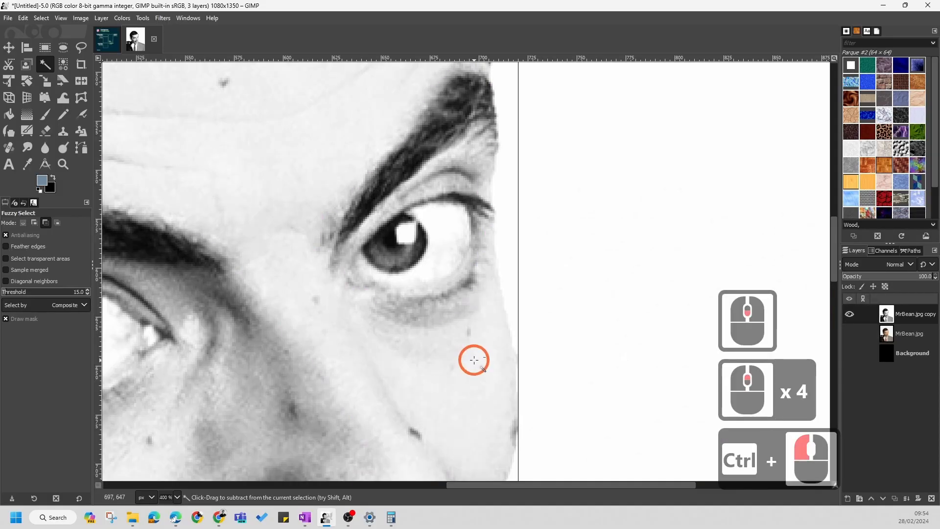
Step: Try reselecting the white background with Fuzzy Select at threshold 20
ctrl+scroll(475, 360, down, 2)
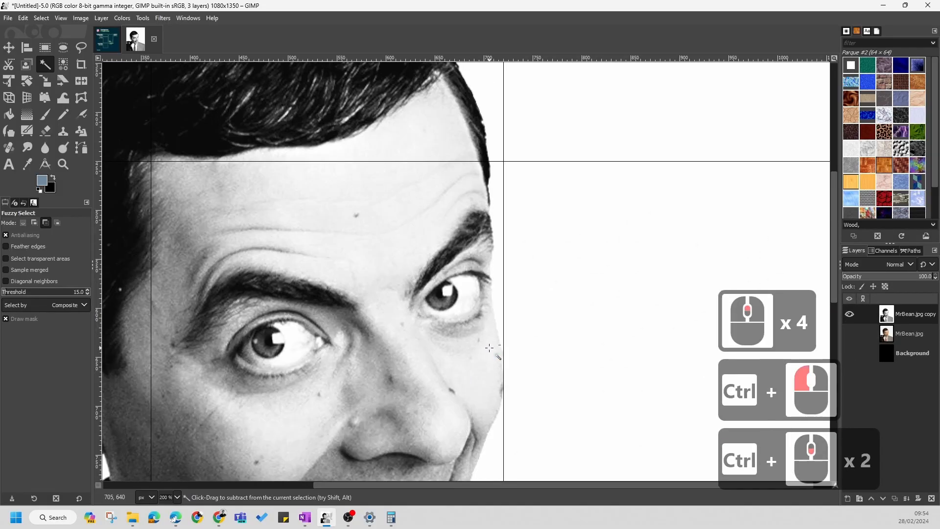
click(73, 292)
drag(73, 292, 81, 293)
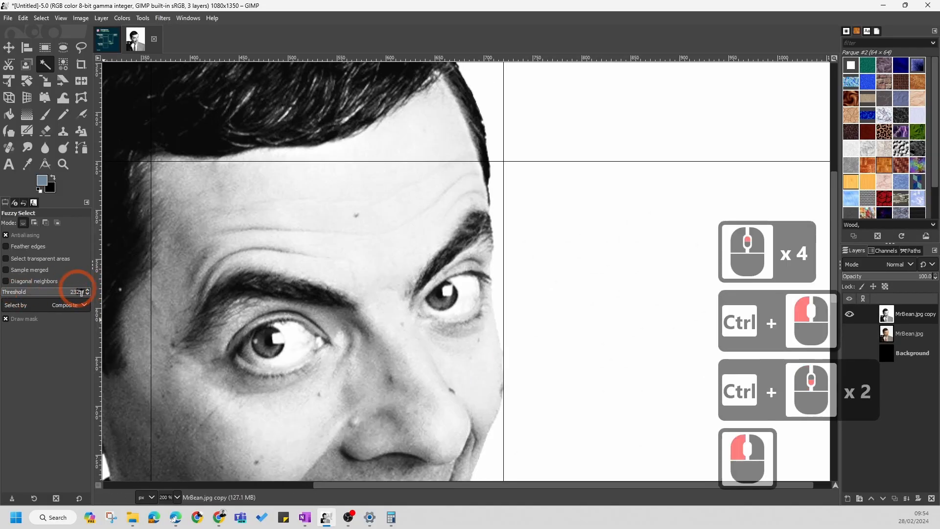
click(29, 293)
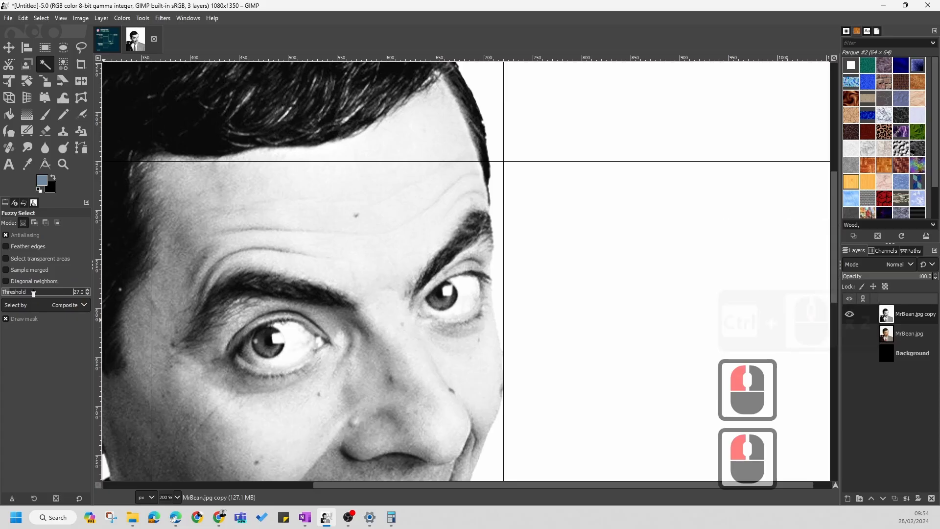
text(20)
double_click(31, 292)
text(20)
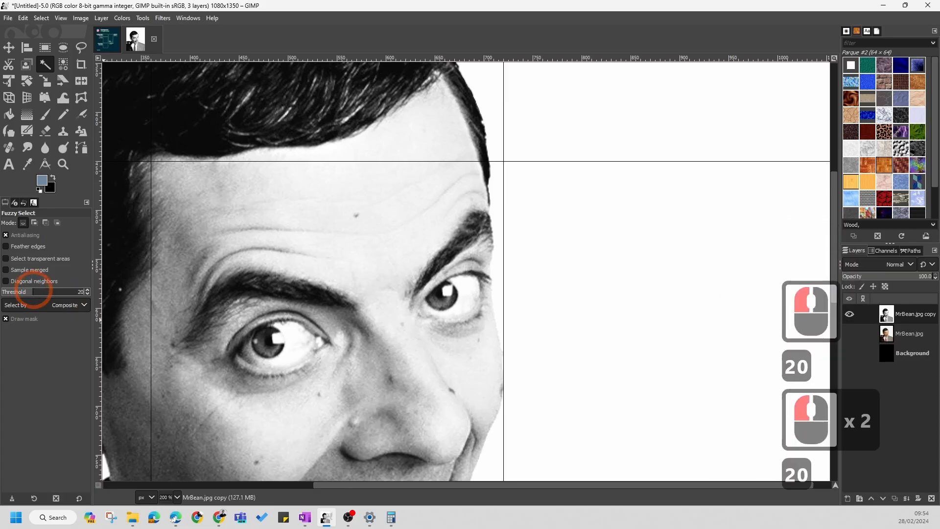
key(Return)
scroll(585, 283, down, 4)
click(585, 284)
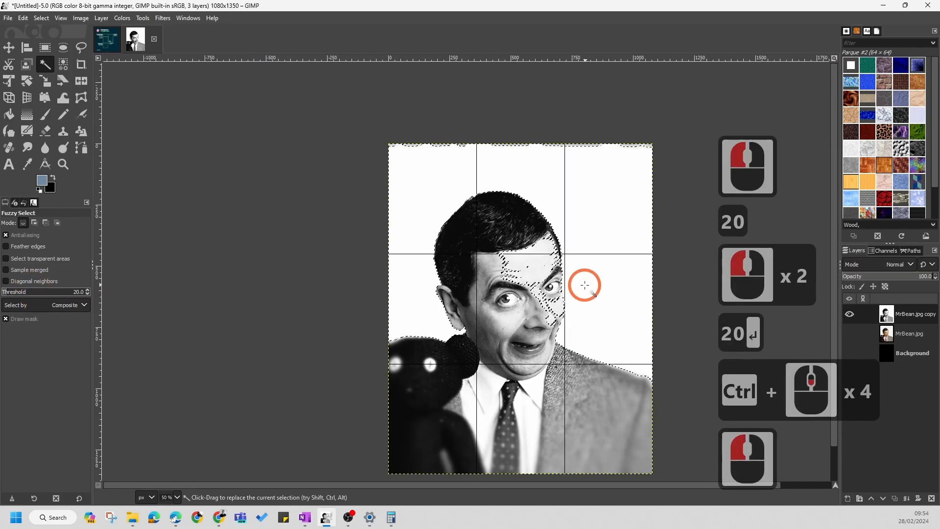
click(408, 274)
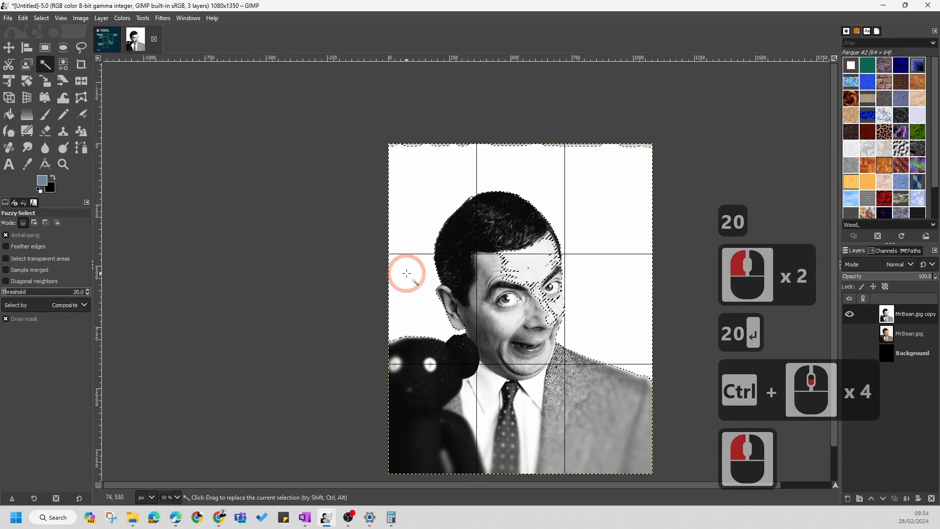
Step: Set the Fuzzy Select threshold to 5 and reselect the white background
click(76, 292)
drag(74, 292, 109, 289)
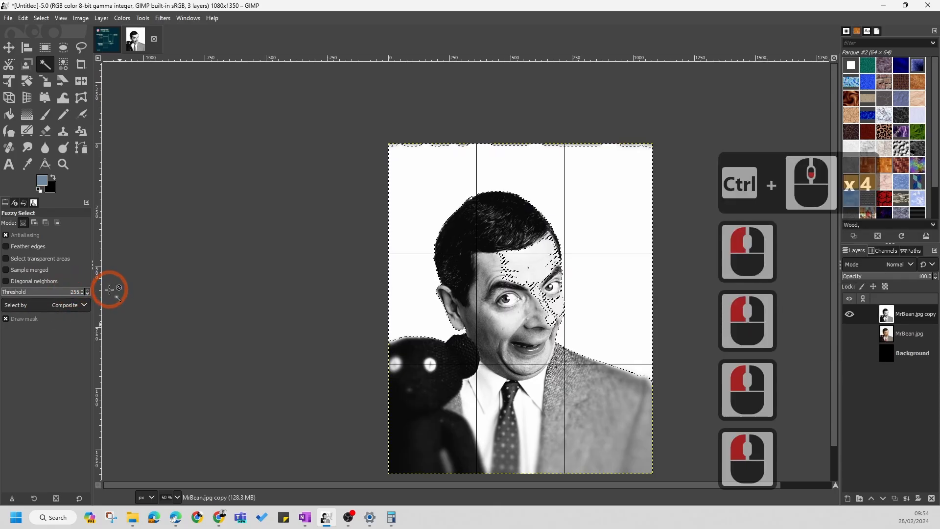
text(5)
key(Return)
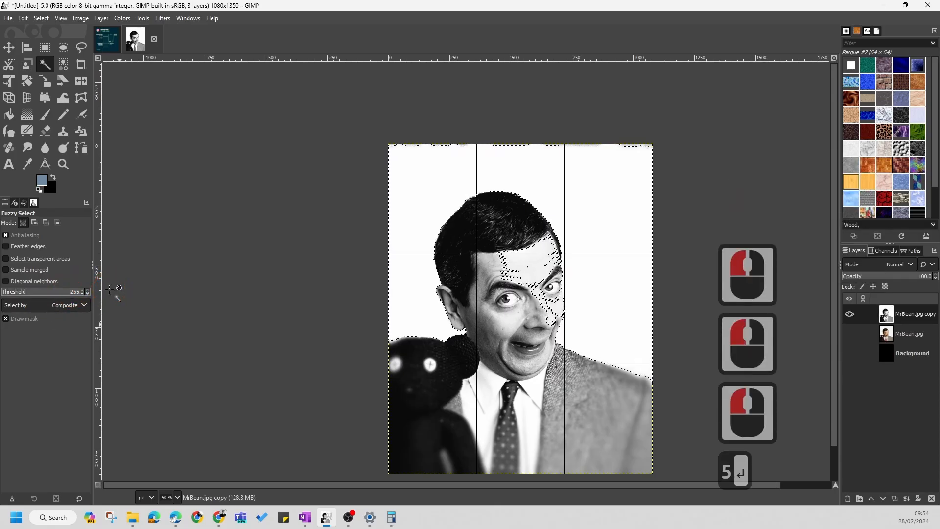
double_click(76, 293)
text(5)
key(Return)
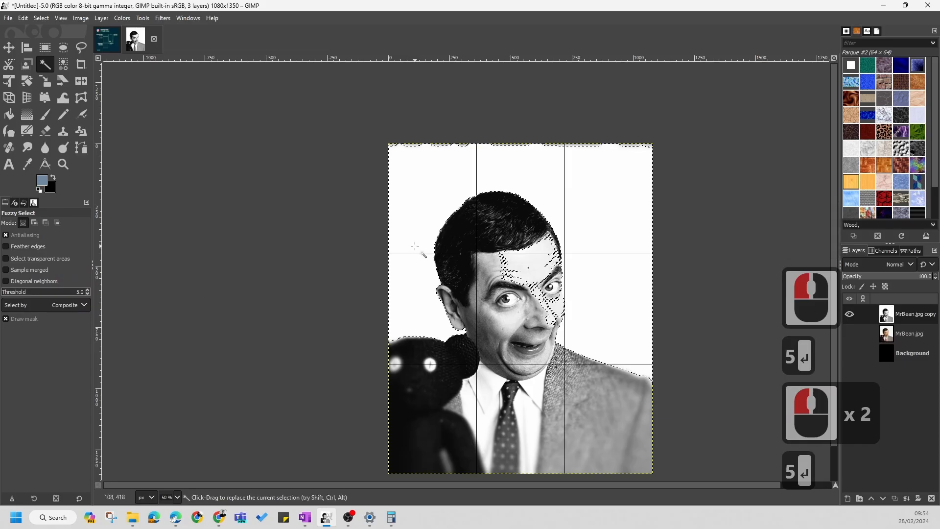
click(445, 184)
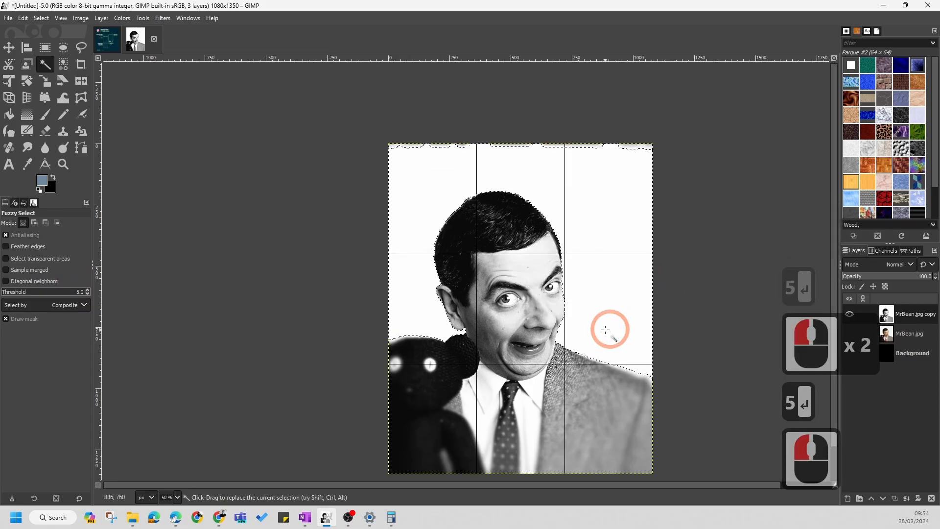
Step: Examine the selection outline along the cheek, hair, ear and jacket shoulder
ctrl+scroll(610, 330, up, 4)
scroll(603, 352, up, 3)
ctrl+scroll(588, 373, up, 3)
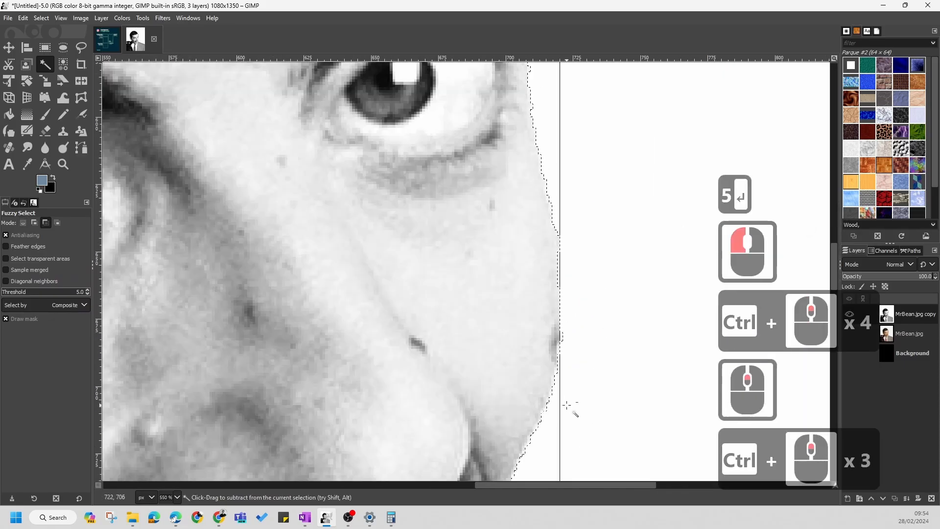
ctrl+scroll(571, 387, down, 7)
ctrl+scroll(431, 128, up, 3)
ctrl+scroll(500, 214, down, 5)
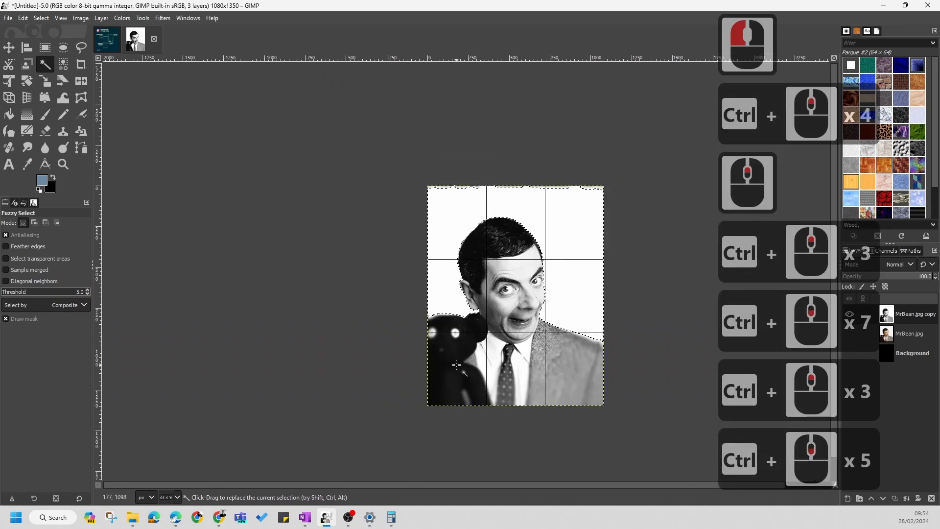
ctrl+scroll(355, 333, up, 4)
ctrl+scroll(483, 325, down, 4)
ctrl+scroll(470, 321, up, 3)
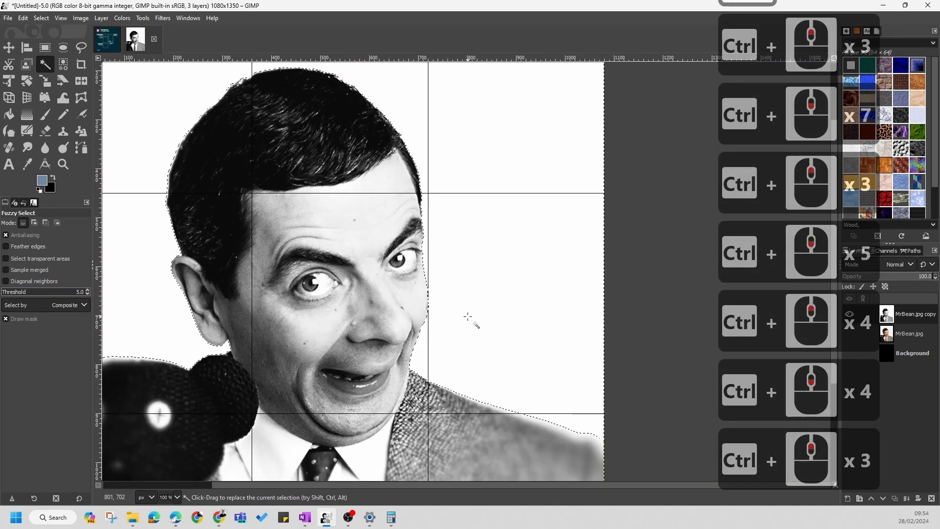
scroll(510, 316, down, 1)
ctrl+scroll(538, 308, down, 2)
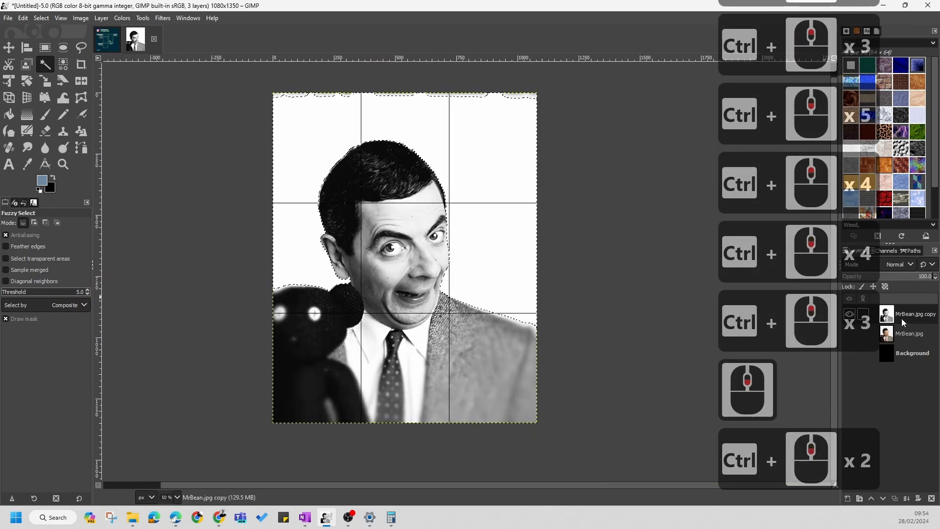
Step: Delete the selected white background from the MrBean.jpg copy layer and clear the selection
click(922, 323)
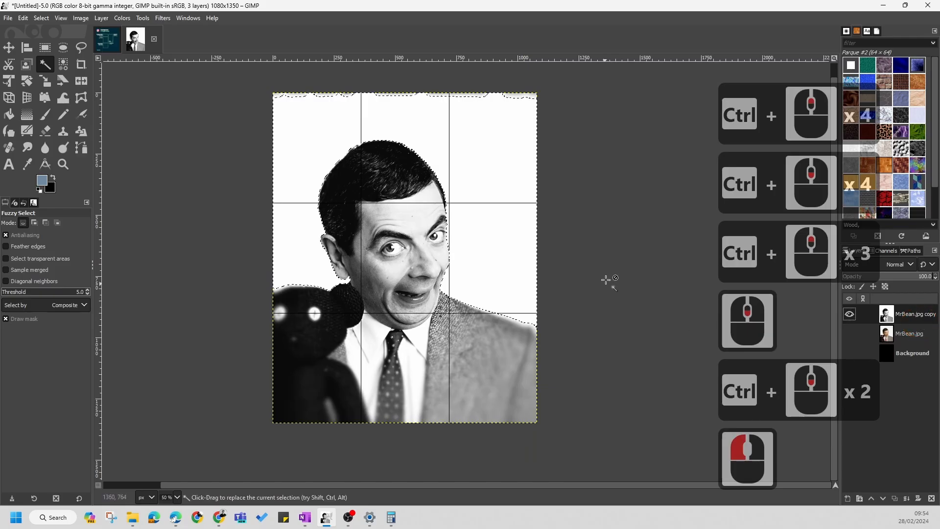
key(Delete)
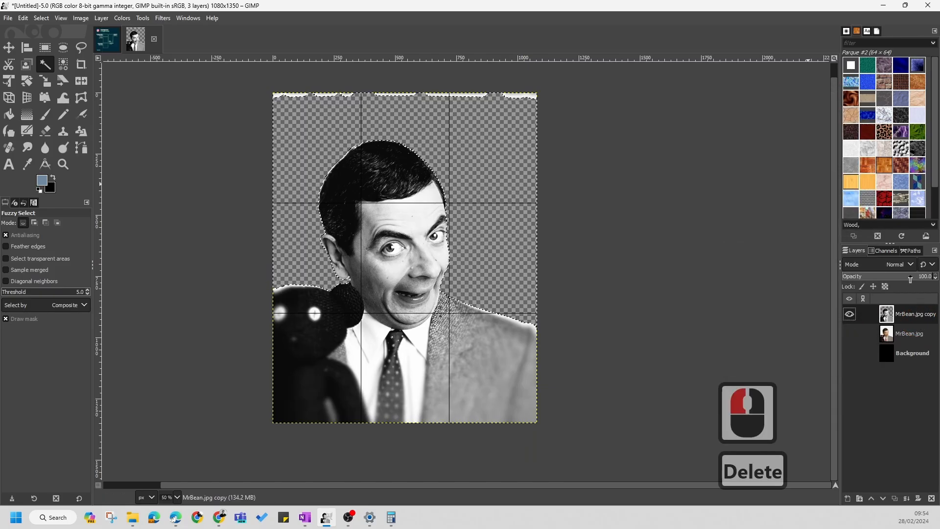
click(884, 252)
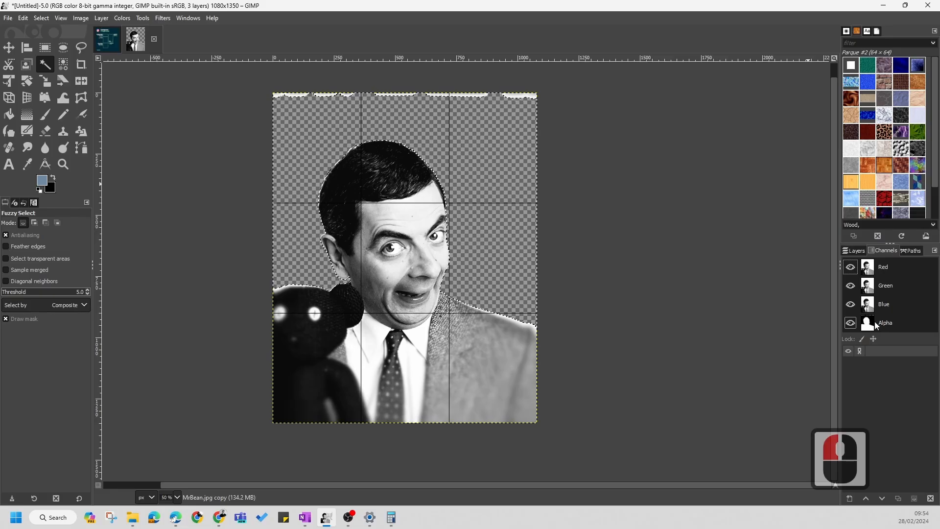
ctrl+scroll(463, 151, up, 3)
ctrl+scroll(517, 235, down, 3)
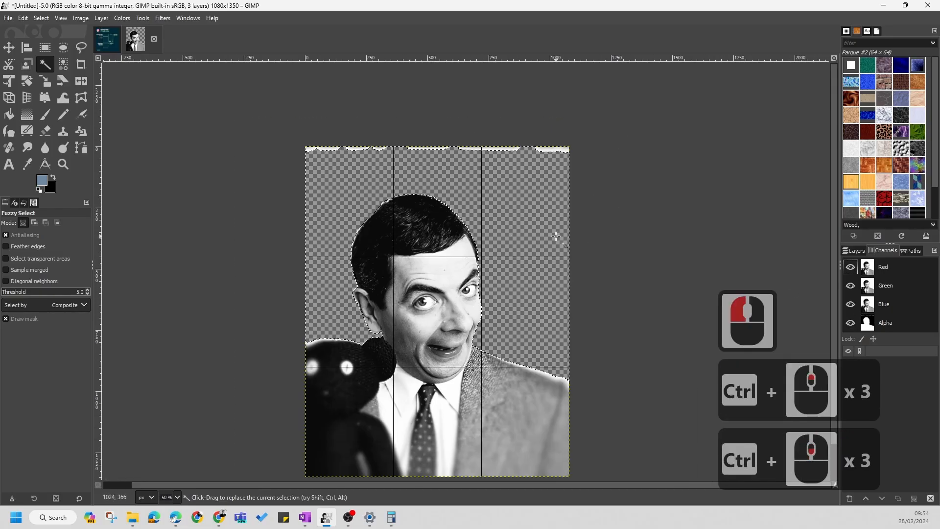
ctrl+scroll(456, 172, up, 1)
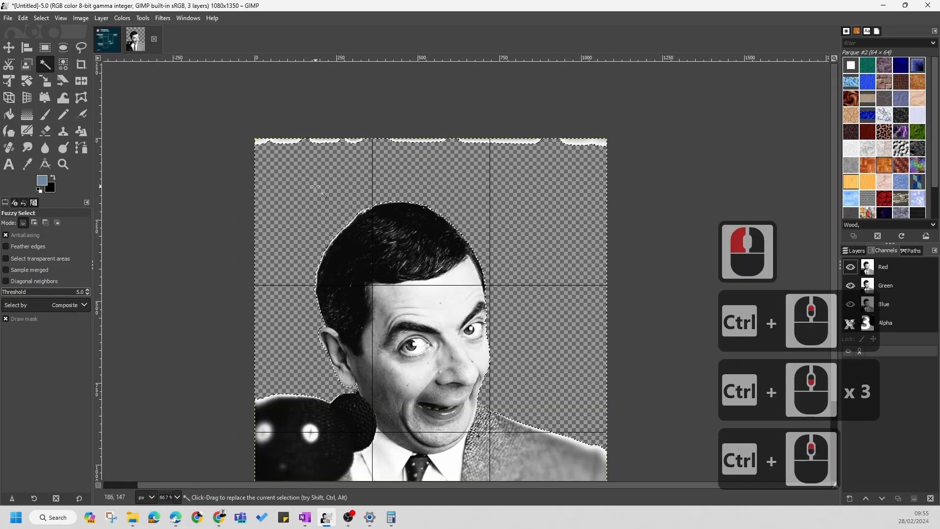
right_click(341, 229)
right_click(375, 270)
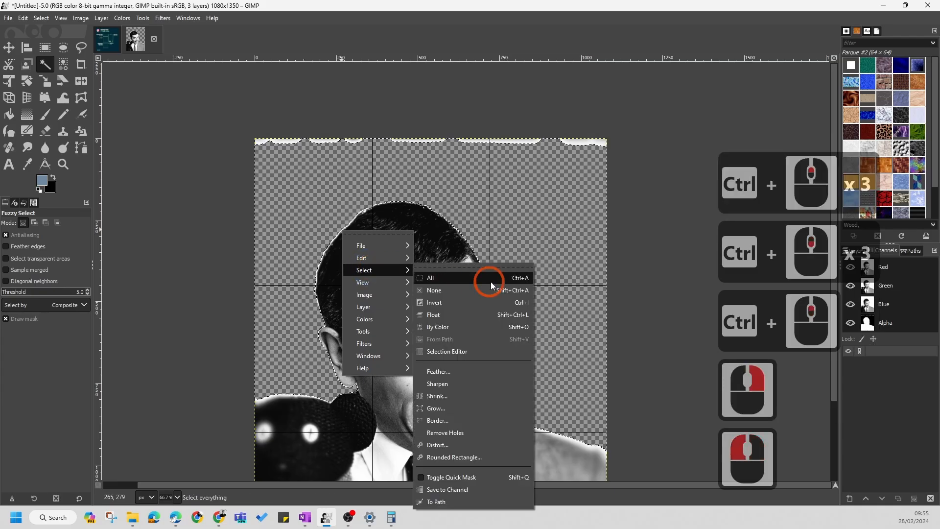
click(451, 296)
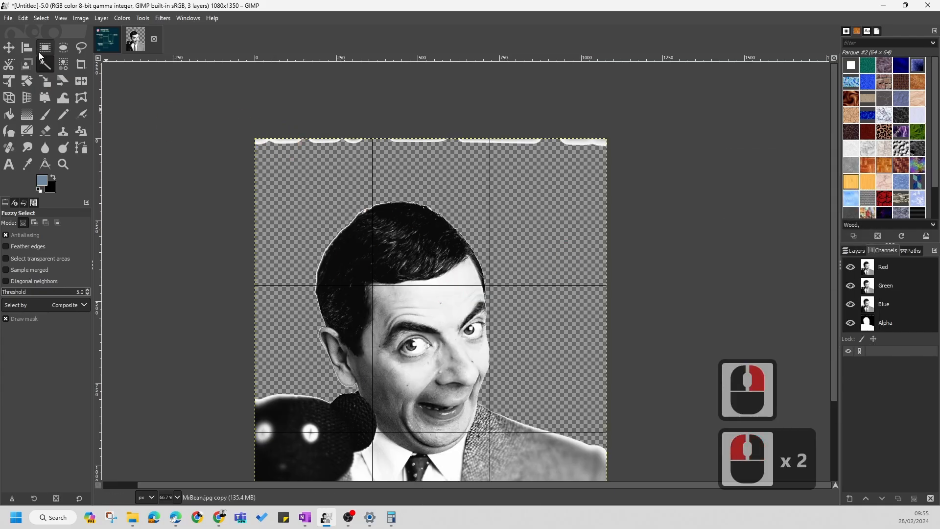
Step: Delete the leftover white patches along the image's top edge with a rectangular selection of about 1377 x 187 px, and deselect
click(45, 47)
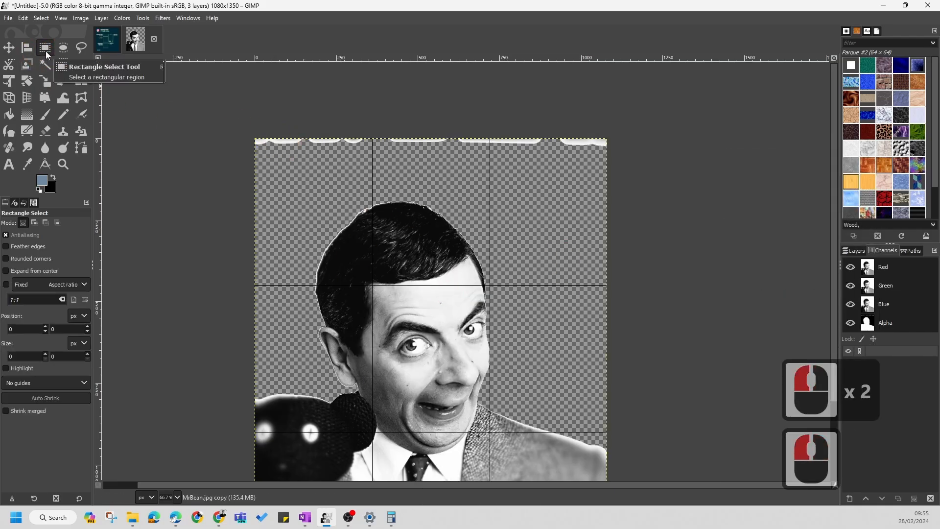
drag(464, 147, 661, 182)
key(Delete)
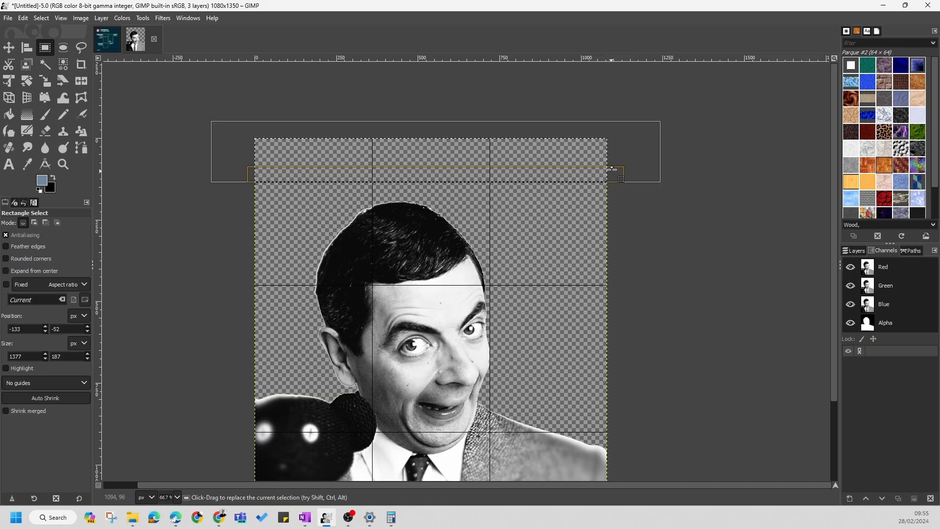
right_click(564, 172)
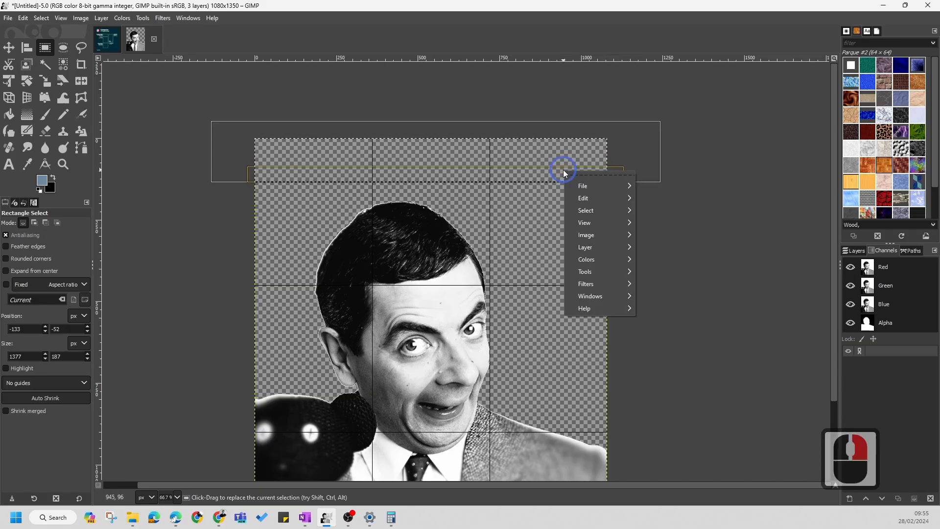
click(597, 212)
click(655, 223)
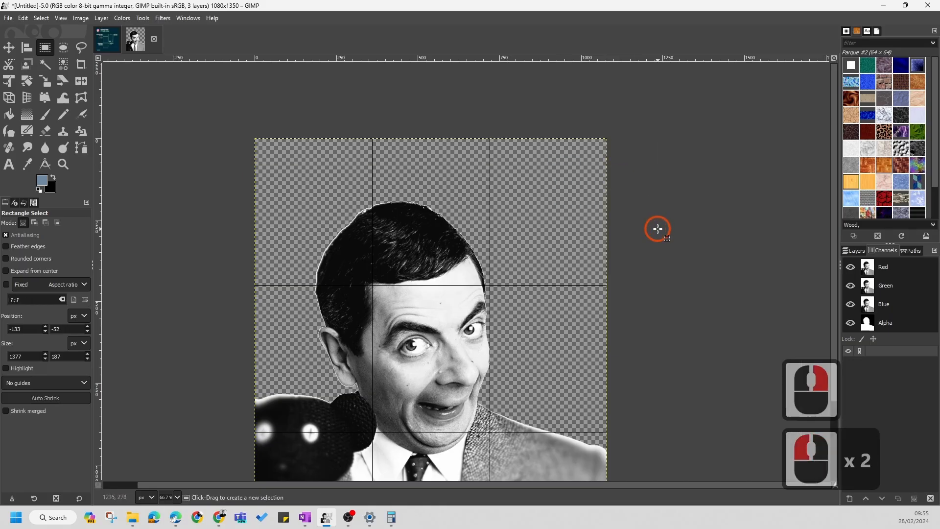
Step: Examine the cut-out edges along the image top, hair, ear, teddy bear and jacket shoulder
ctrl+scroll(393, 182, up, 6)
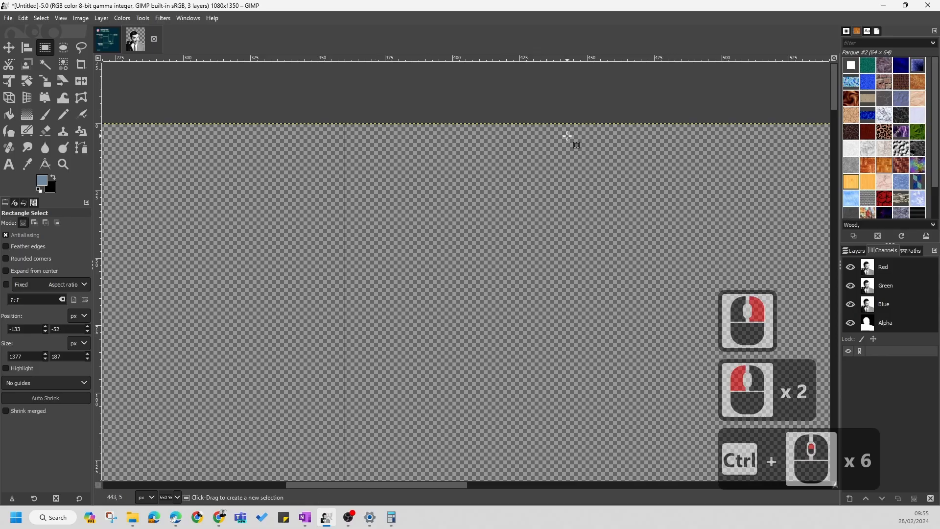
ctrl+scroll(571, 143, down, 6)
ctrl+scroll(451, 222, down, 3)
ctrl+scroll(373, 431, up, 4)
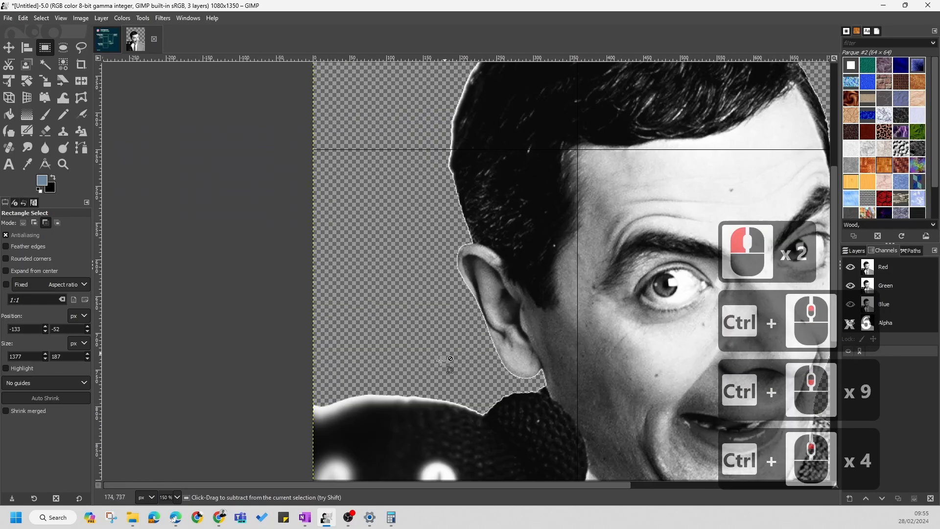
ctrl+scroll(436, 185, down, 2)
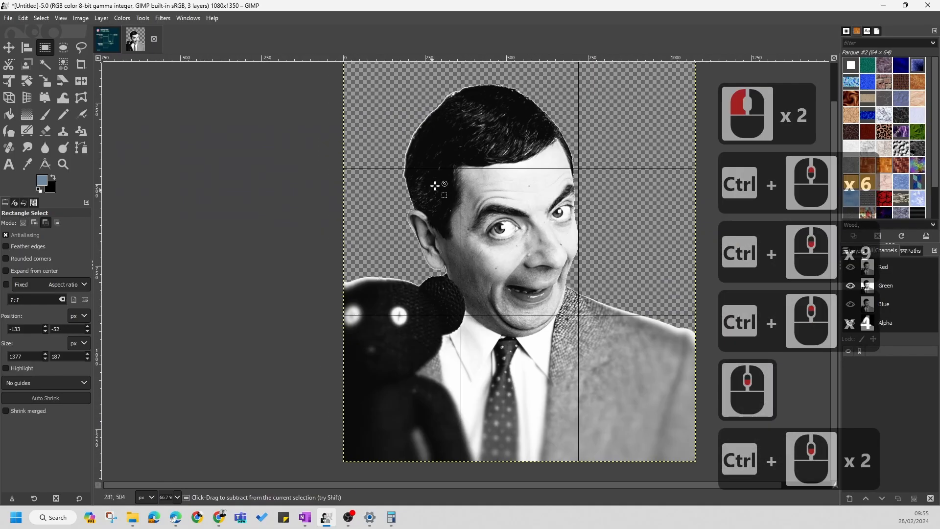
ctrl+scroll(550, 210, up, 2)
ctrl+scroll(549, 209, down, 1)
ctrl+scroll(693, 366, up, 1)
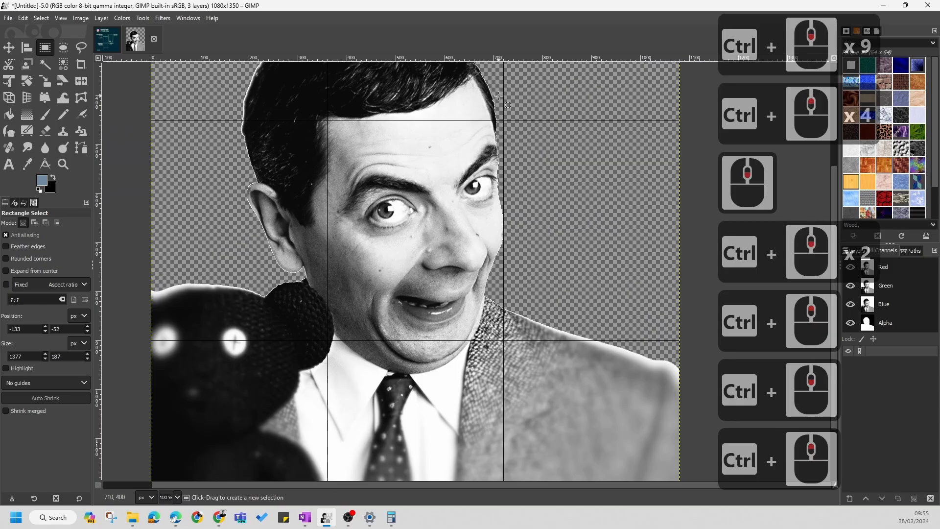
scroll(693, 366, up, 4)
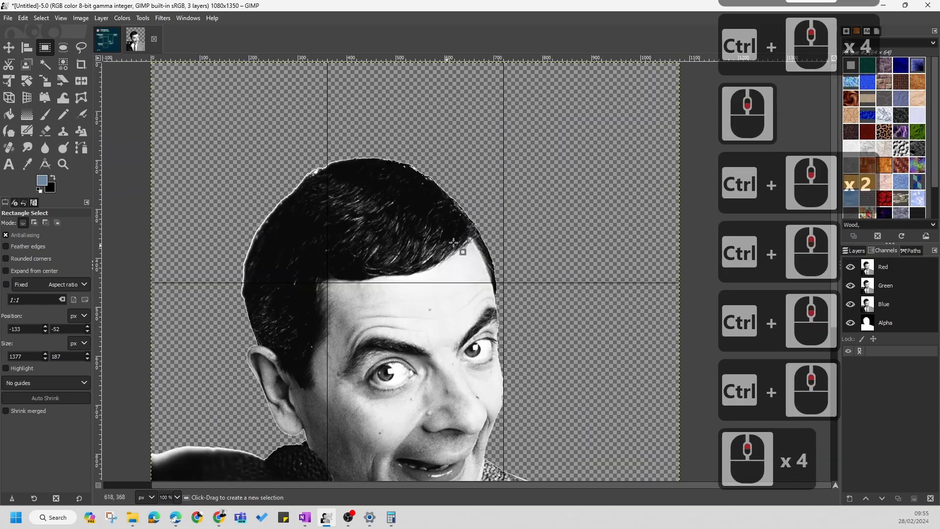
Step: Make the Background layer active and visible, and hide the MrBean.jpg copy layer
click(865, 251)
click(853, 354)
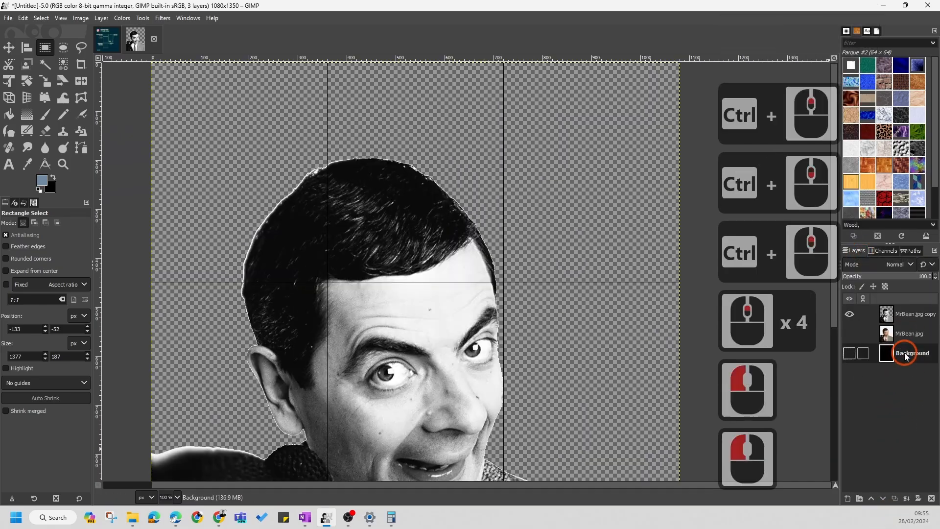
click(850, 353)
click(850, 315)
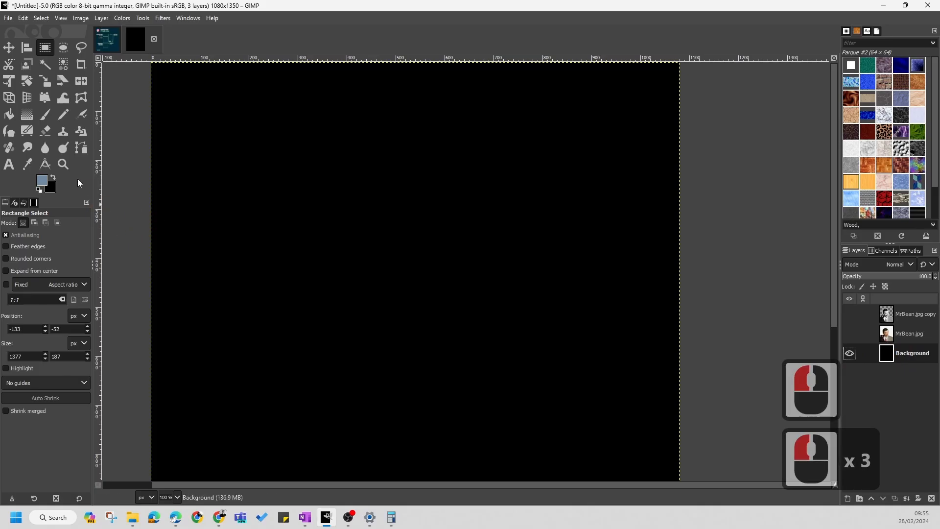
Step: Reset the colours to black and white, swap them to make white the foreground, and fill the Background layer with white
click(39, 190)
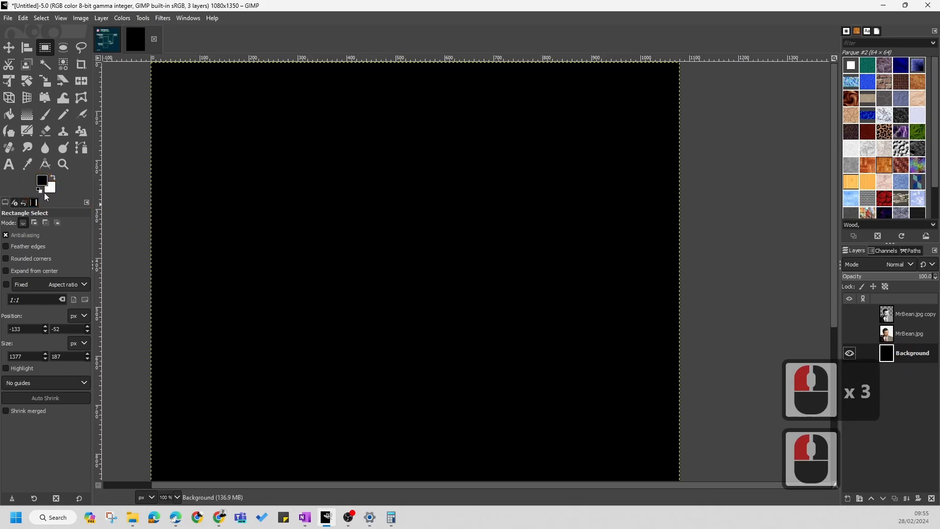
click(53, 178)
drag(41, 181, 351, 241)
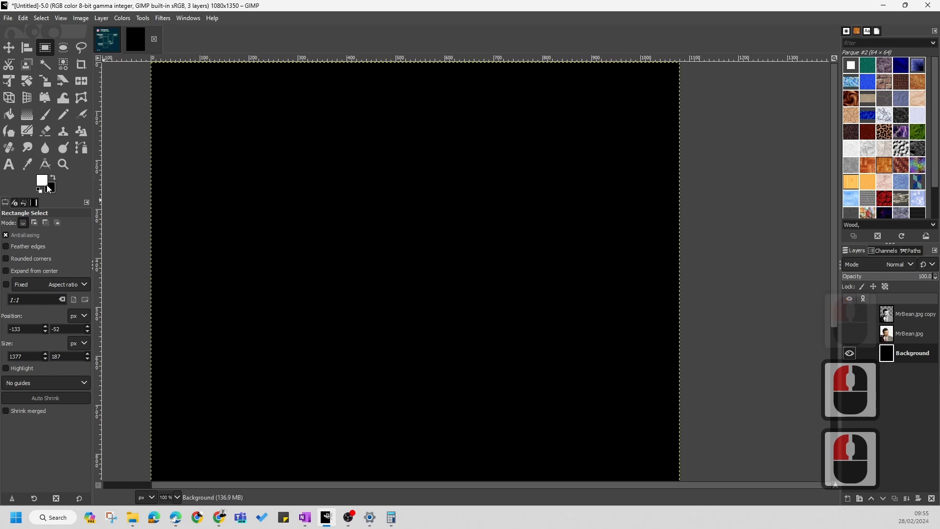
drag(42, 181, 427, 362)
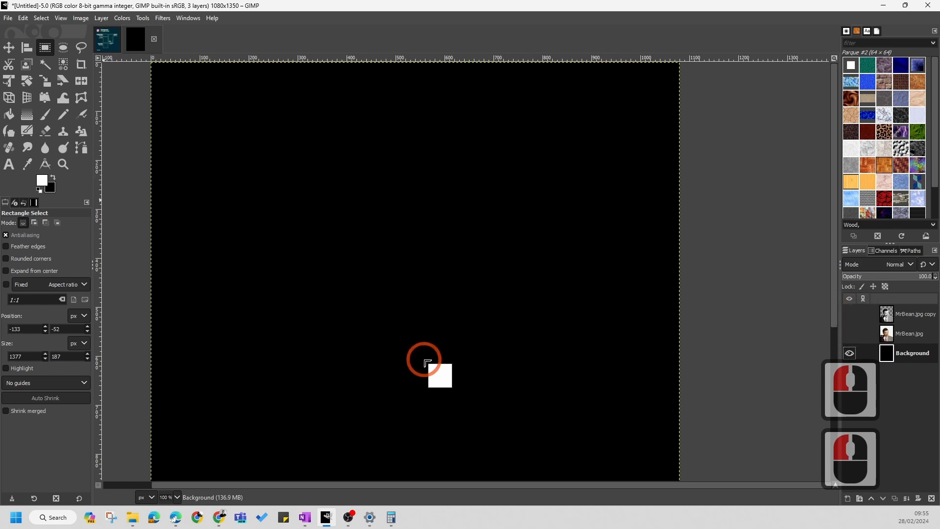
Step: Apply the white foreground colour to the black Background layer with the Bucket Fill tool
click(902, 354)
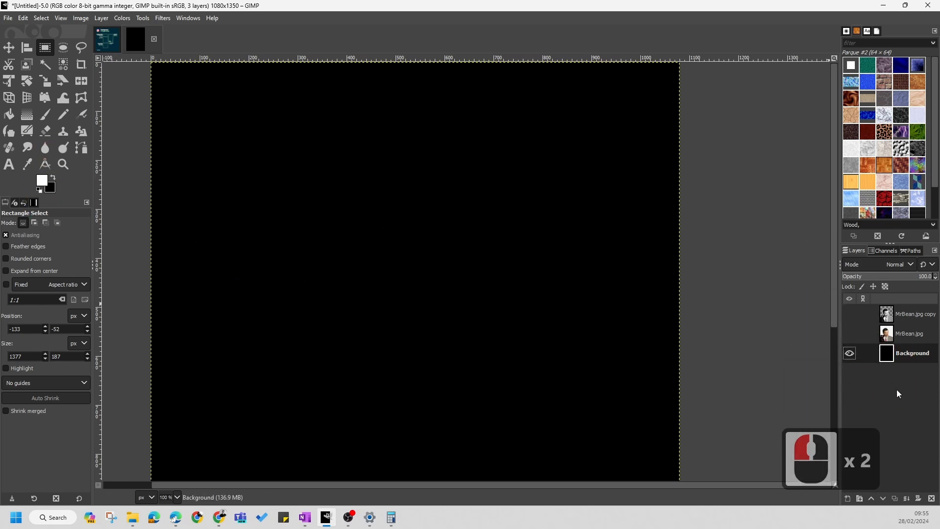
drag(41, 182, 428, 318)
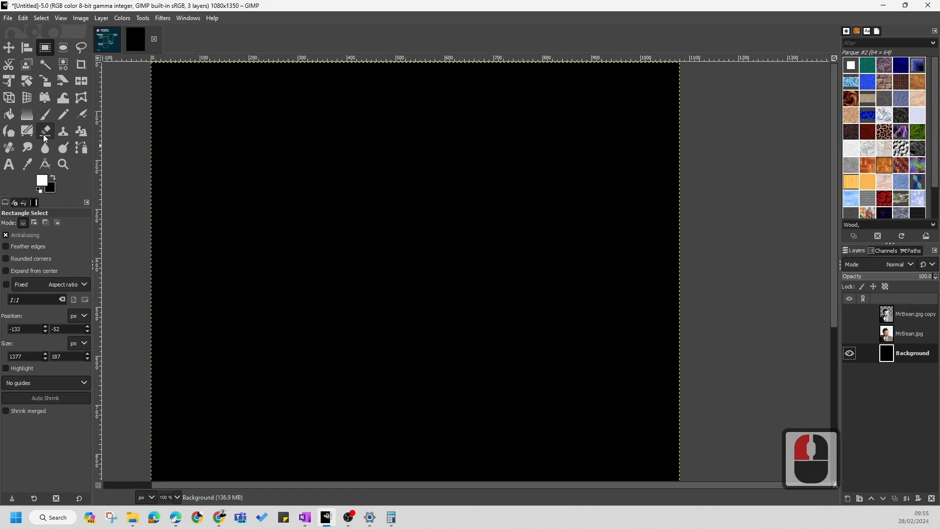
click(9, 114)
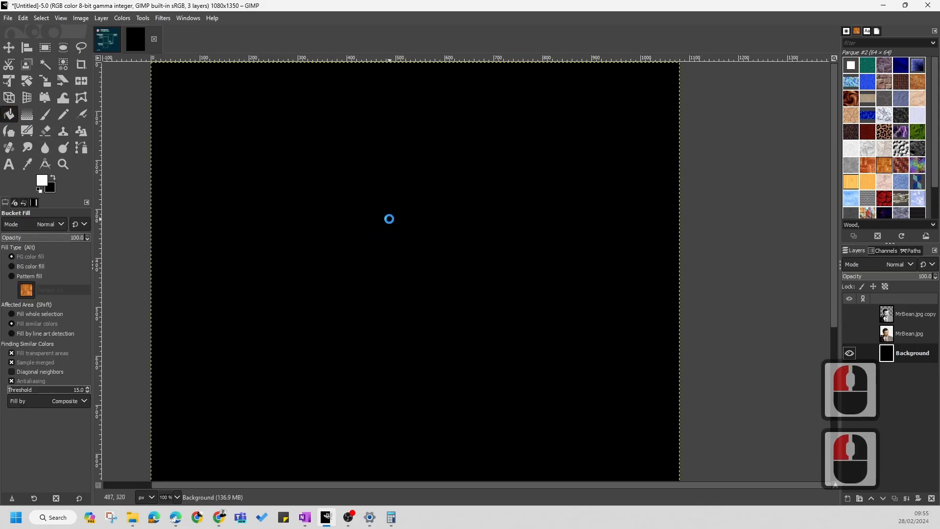
click(390, 219)
scroll(413, 264, down, 3)
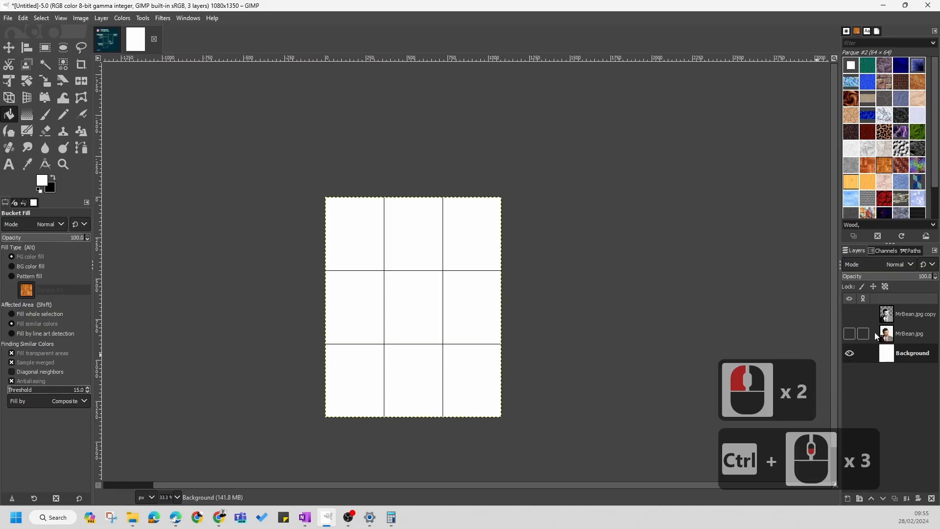
Step: Show only the MrBean.jpg copy layer over the white background and examine the cut-out edges around the hair and face
click(853, 335)
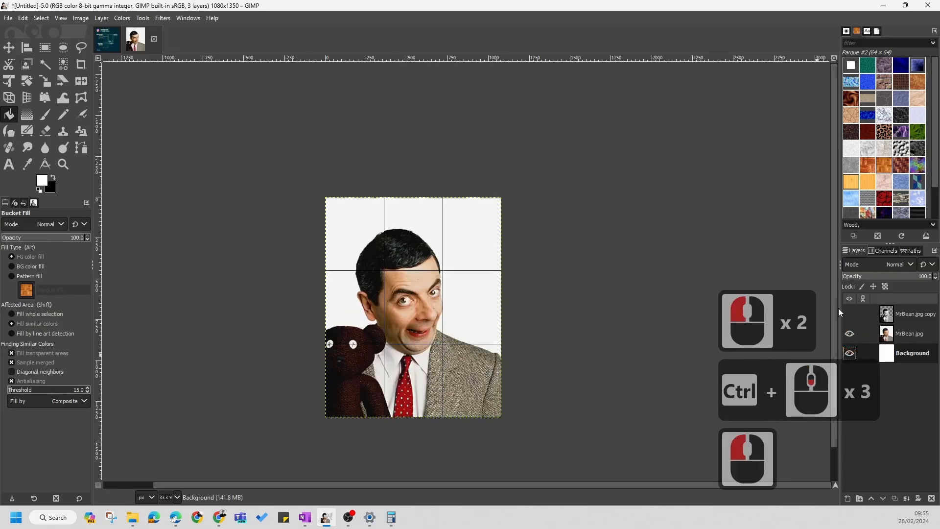
click(850, 314)
click(850, 334)
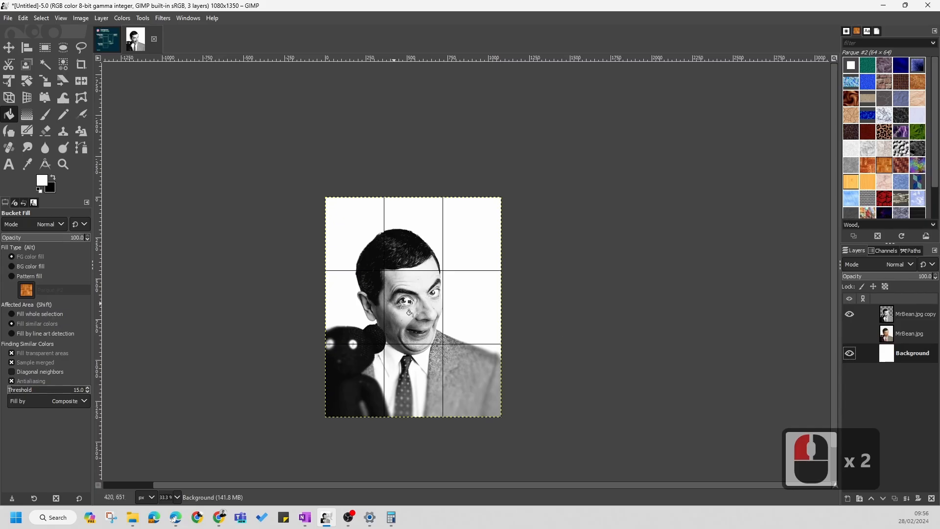
ctrl+scroll(439, 232, up, 4)
ctrl+scroll(438, 233, down, 2)
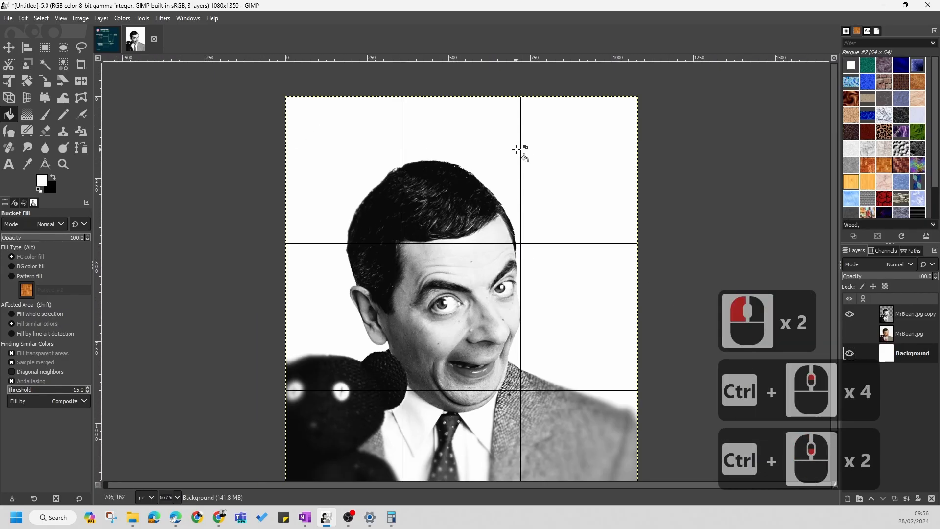
ctrl+scroll(517, 150, up, 3)
ctrl+scroll(457, 162, down, 2)
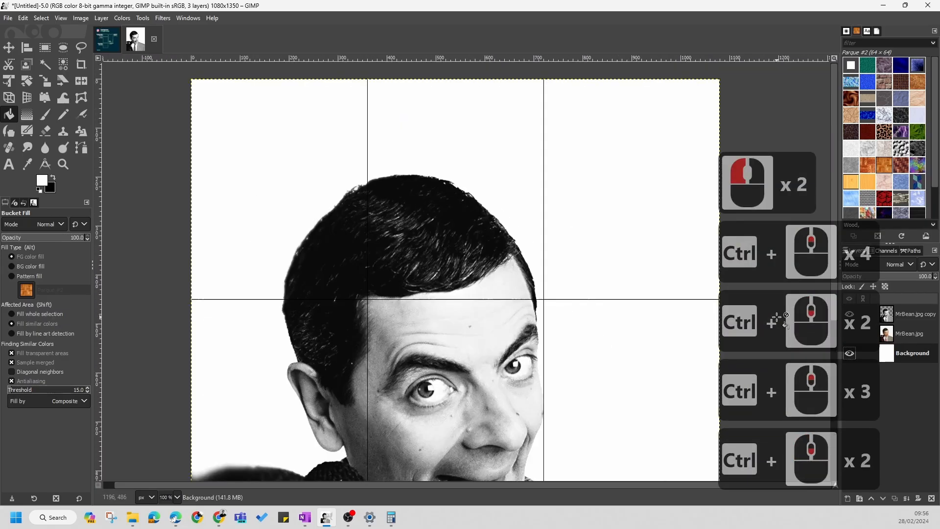
Step: Set the foreground colour to the muted blue 73abbb and fill the Background layer around the cut-out with it
click(919, 358)
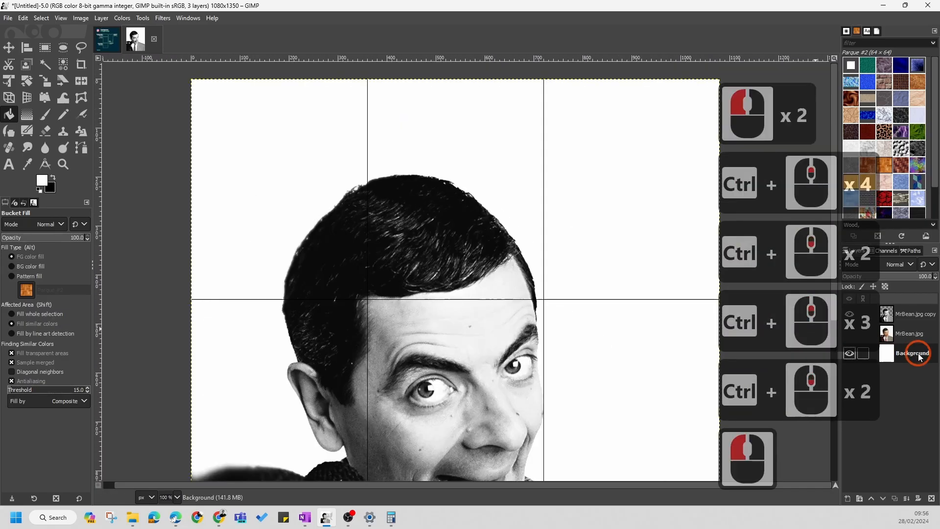
click(47, 185)
click(44, 125)
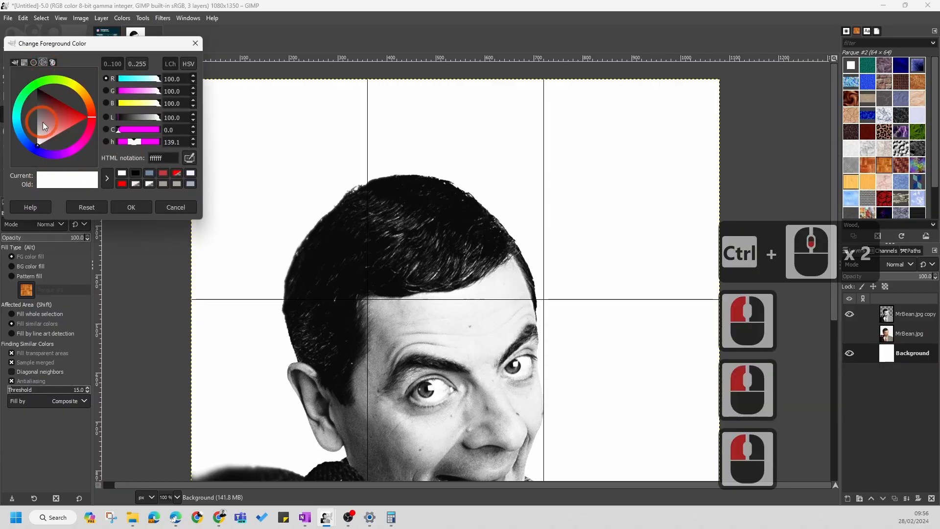
drag(43, 125, 17, 126)
click(41, 42)
click(358, 177)
click(132, 204)
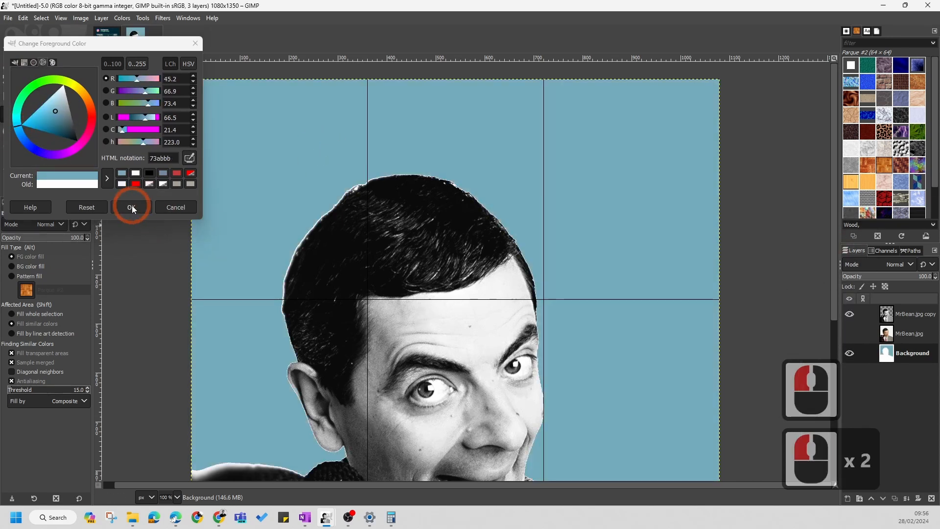
click(786, 410)
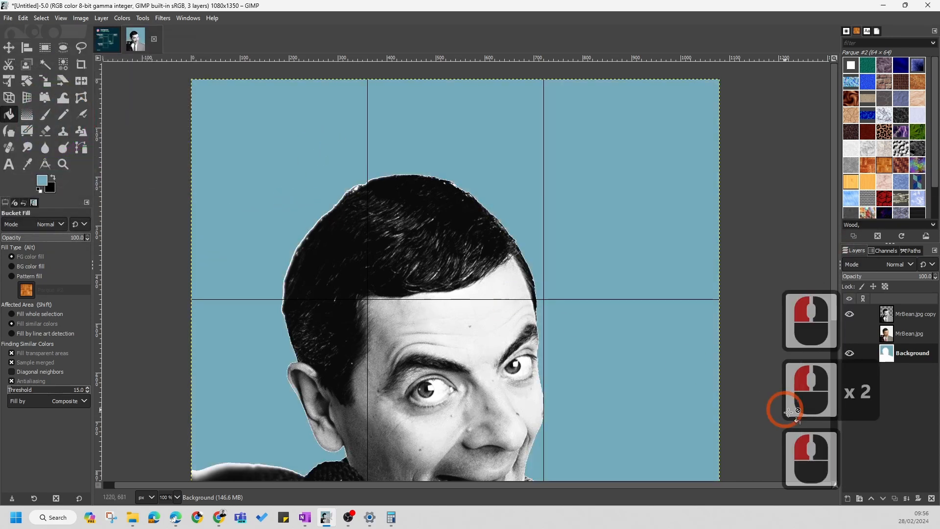
Step: Hide the MrBean.jpg copy layer and fill the white silhouette on the Background layer with the muted blue
click(845, 321)
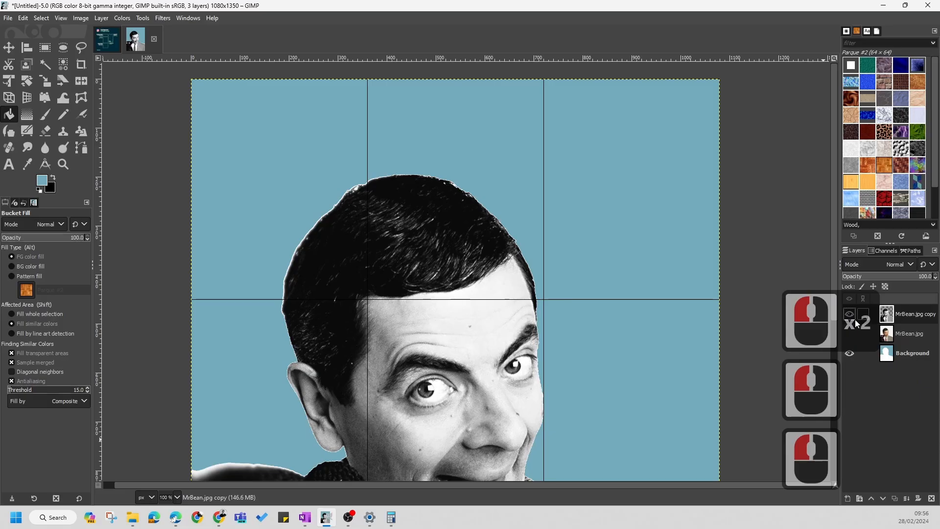
click(850, 313)
scroll(460, 304, down, 2)
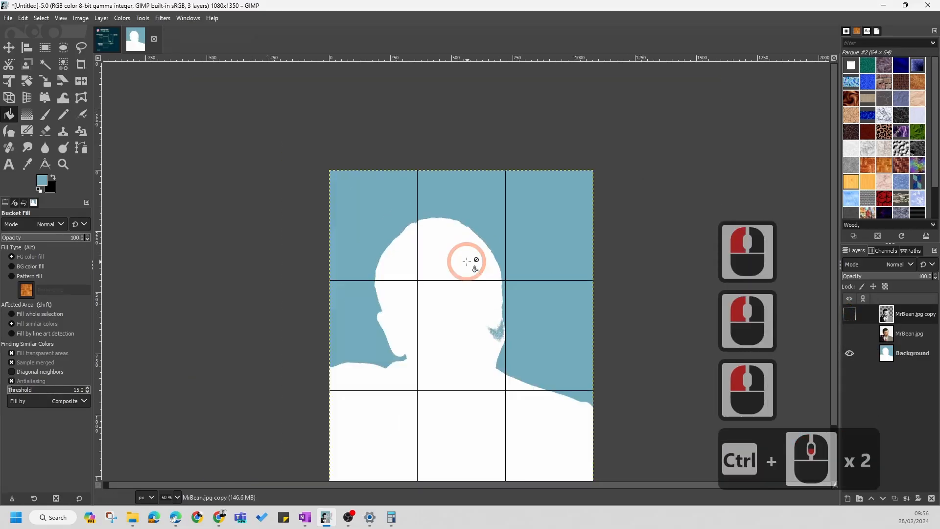
click(446, 314)
click(878, 355)
click(431, 311)
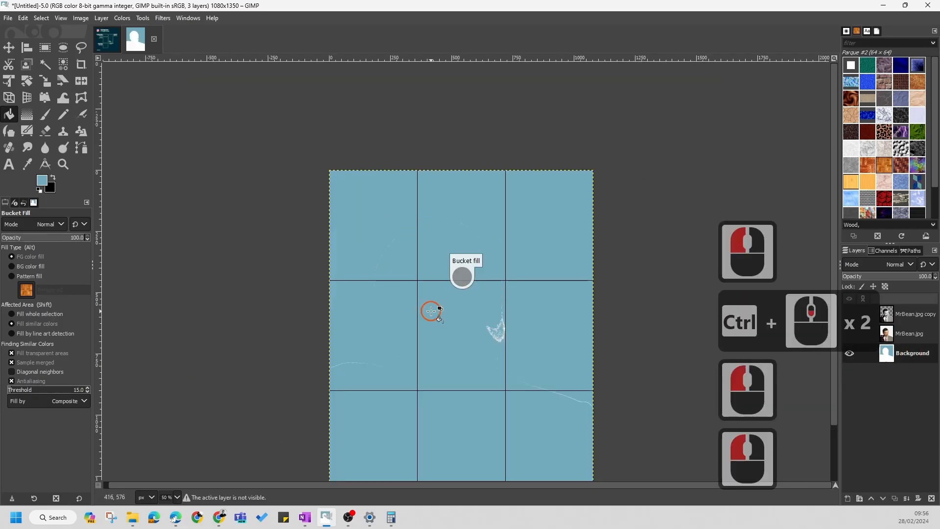
click(432, 310)
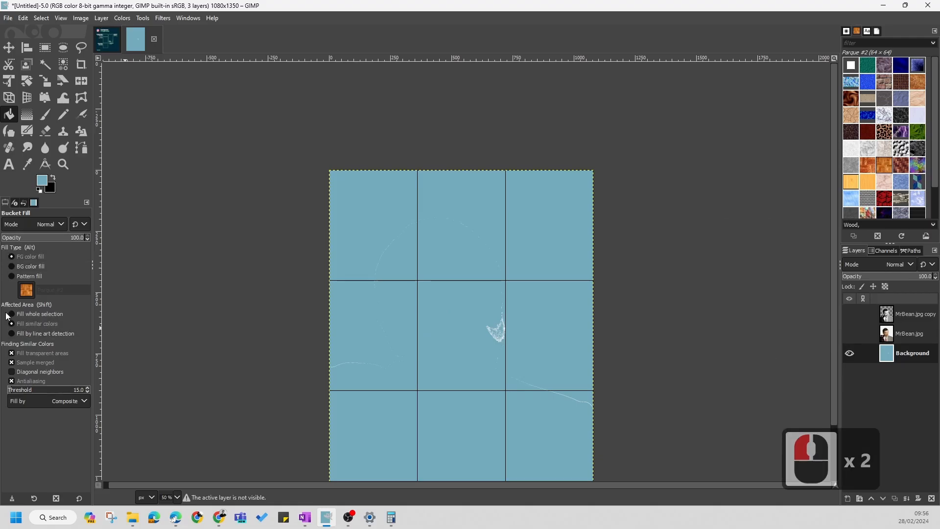
Step: Turn off Sample merged for Bucket Fill and try to fill the leftover white traces on the Background layer
click(11, 364)
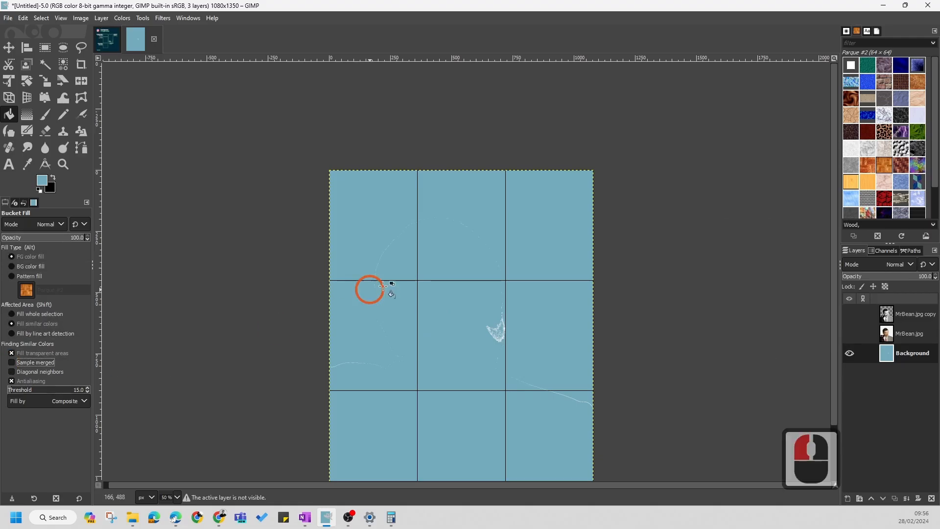
click(420, 277)
click(491, 351)
click(492, 338)
click(494, 330)
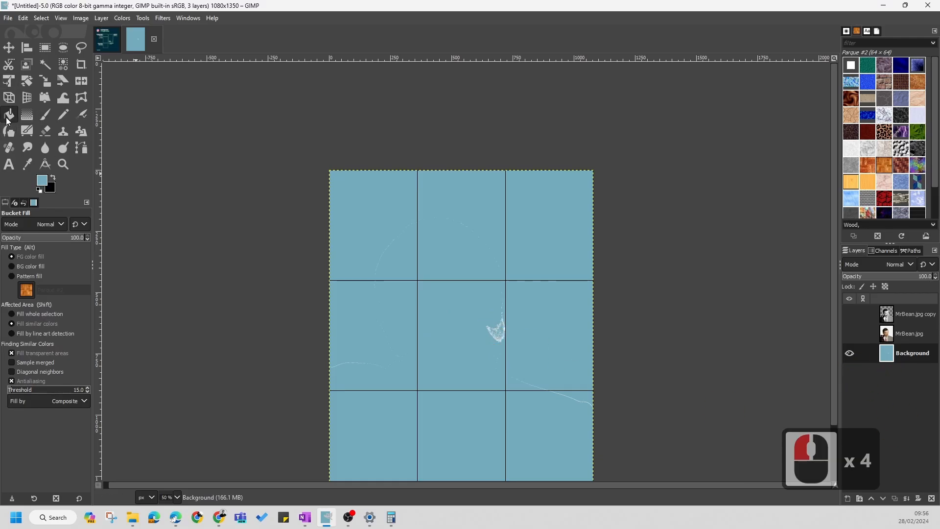
click(435, 332)
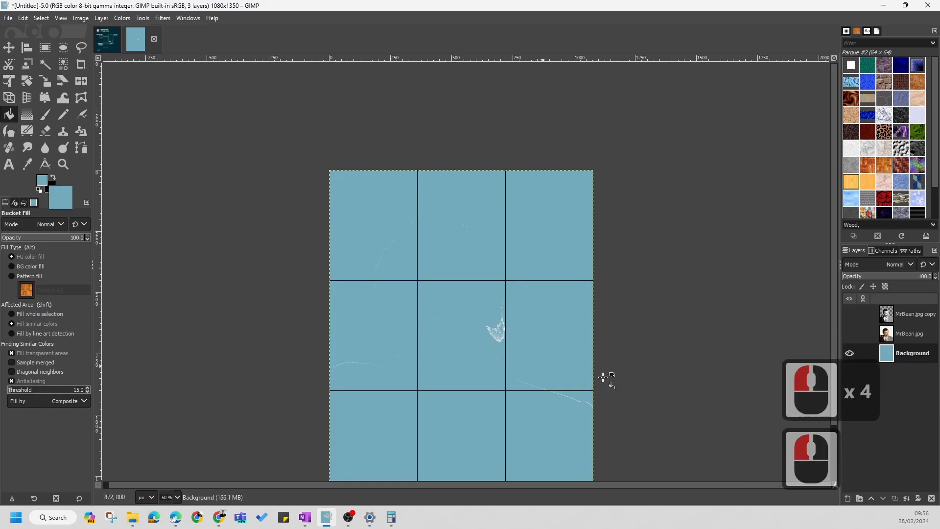
Step: Create a transparent 1080 x 1350 px layer named ground above the Background layer, and delete the Background layer
click(849, 499)
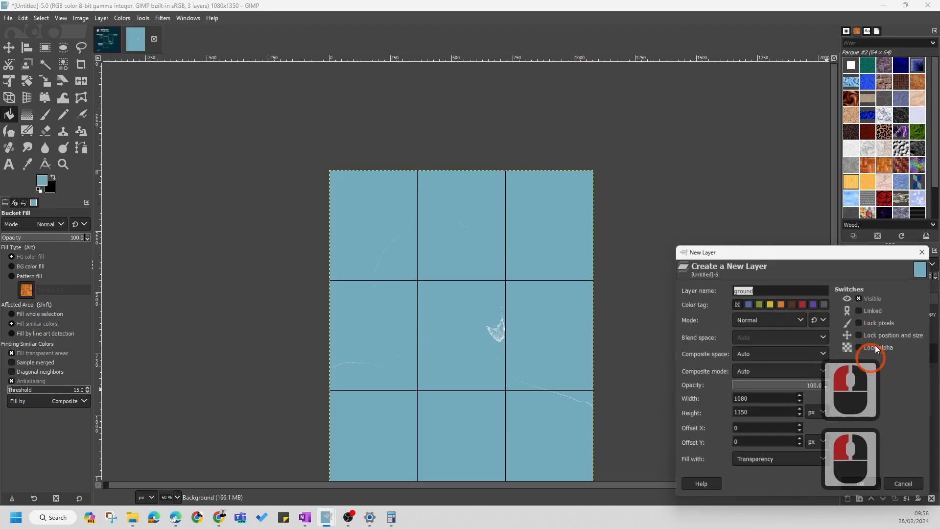
click(865, 489)
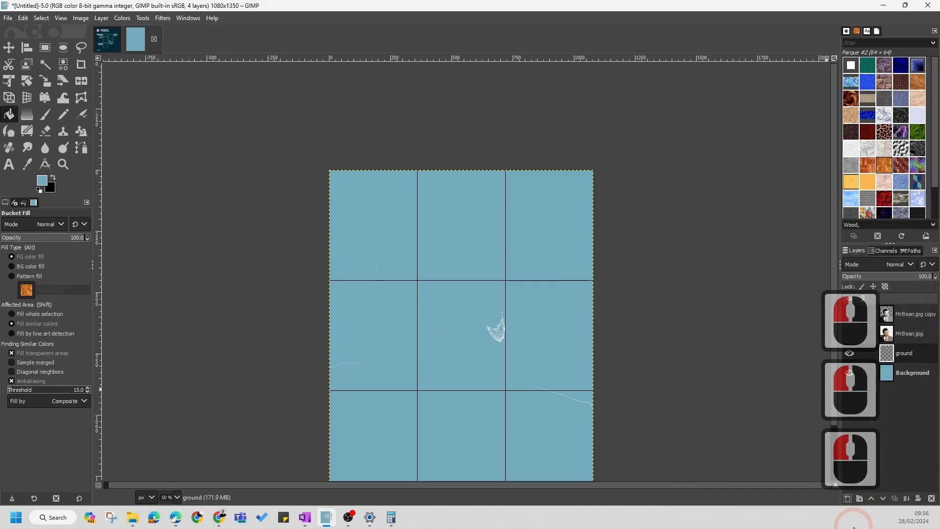
click(910, 377)
click(933, 499)
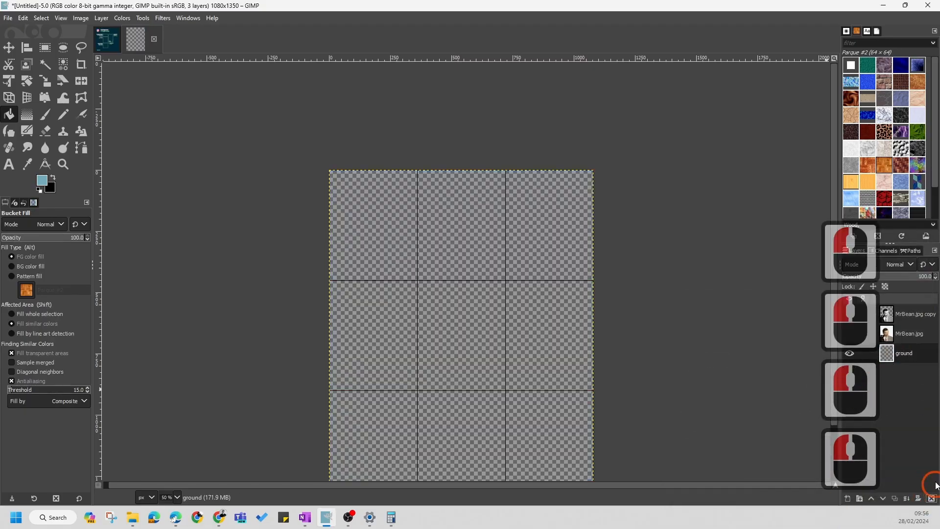
Step: Try to apply the muted blue foreground colour to the empty ground layer
click(459, 325)
drag(42, 178, 467, 343)
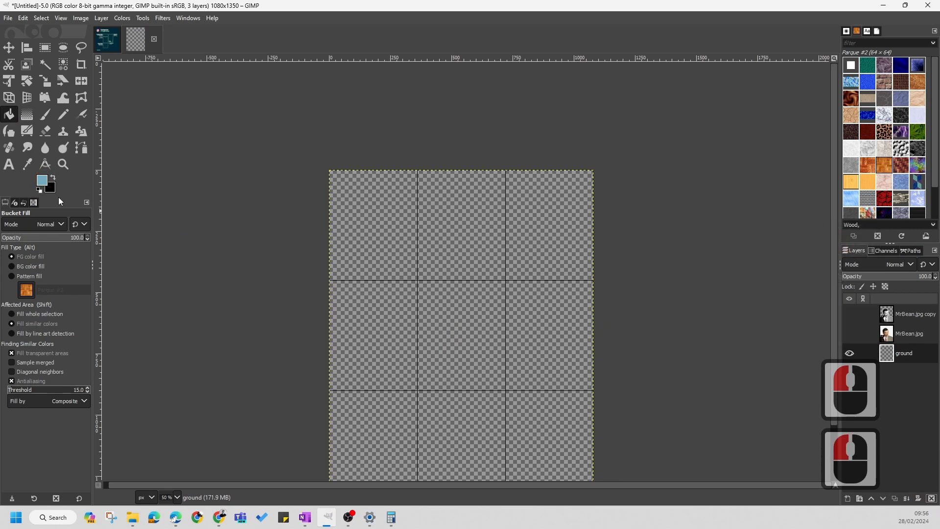
drag(42, 183, 149, 186)
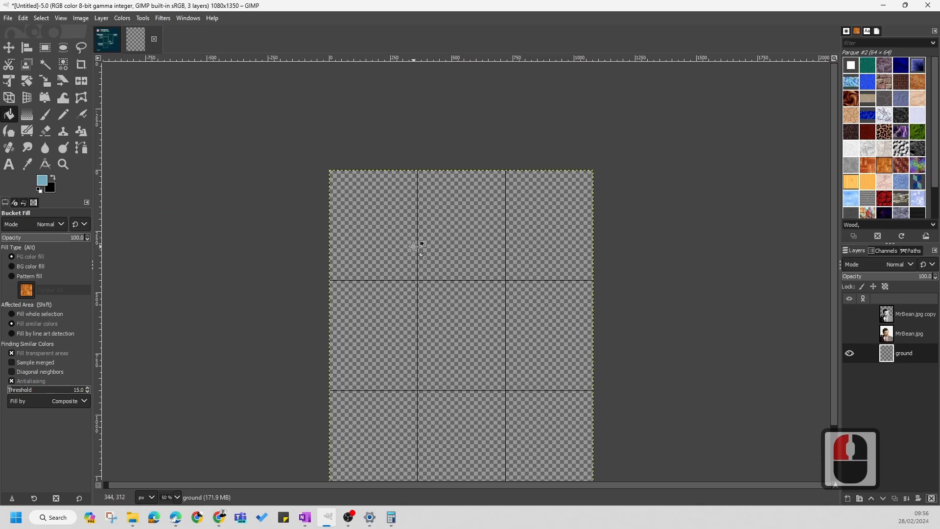
right_click(413, 246)
click(455, 288)
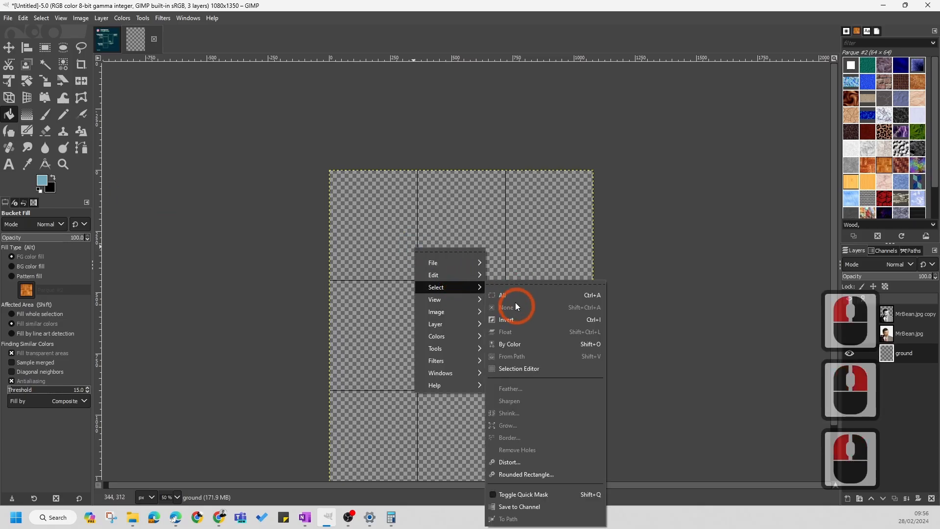
click(363, 202)
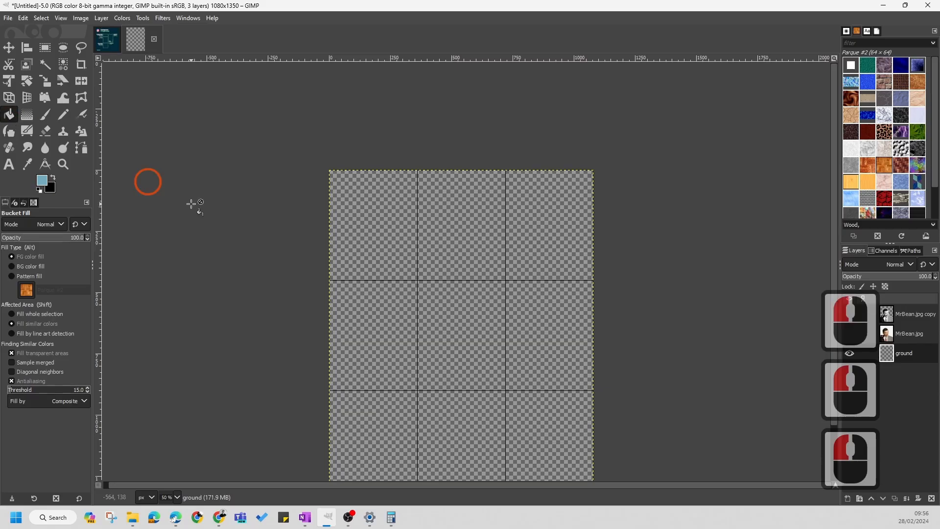
Step: Fill the ground layer with the muted blue foreground colour and show the MrBean.jpg copy layer
click(353, 286)
click(482, 285)
click(850, 314)
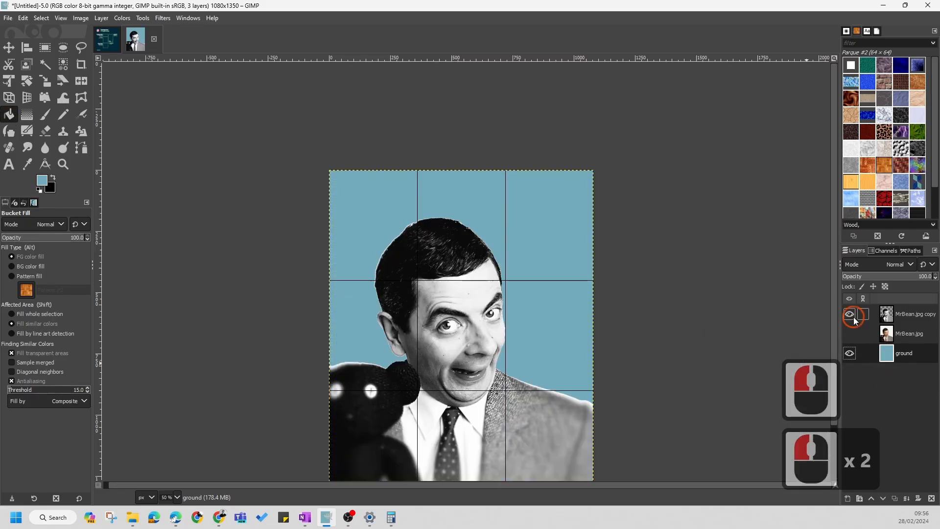
Step: Make the MrBean.jpg copy layer active and convert its alpha to a selection around the cut-out figure
key(ctrl)
scroll(391, 292, up, 2)
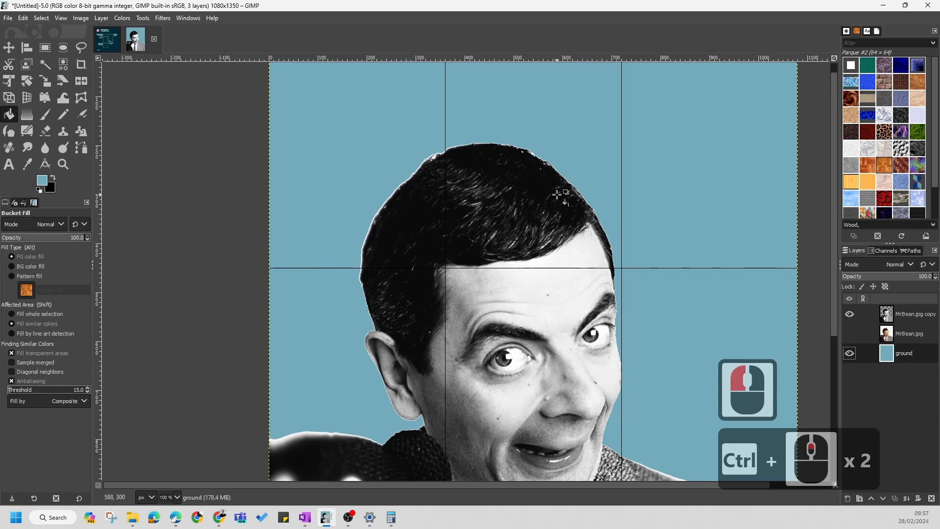
scroll(357, 254, up, 2)
scroll(373, 211, down, 2)
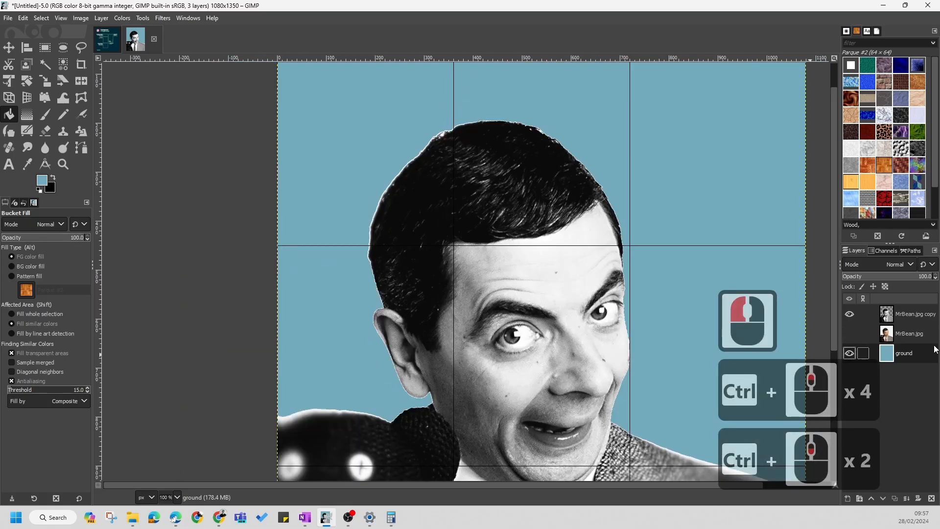
click(925, 319)
click(920, 317)
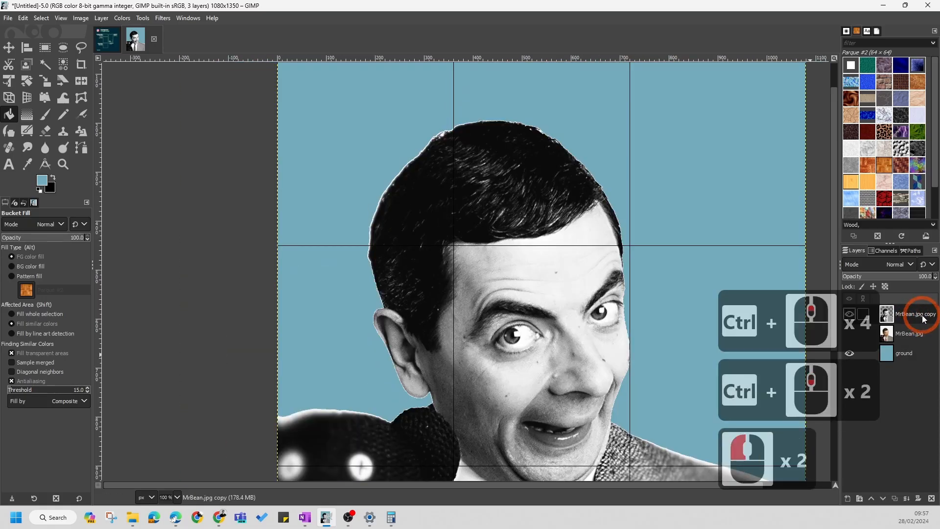
right_click(917, 318)
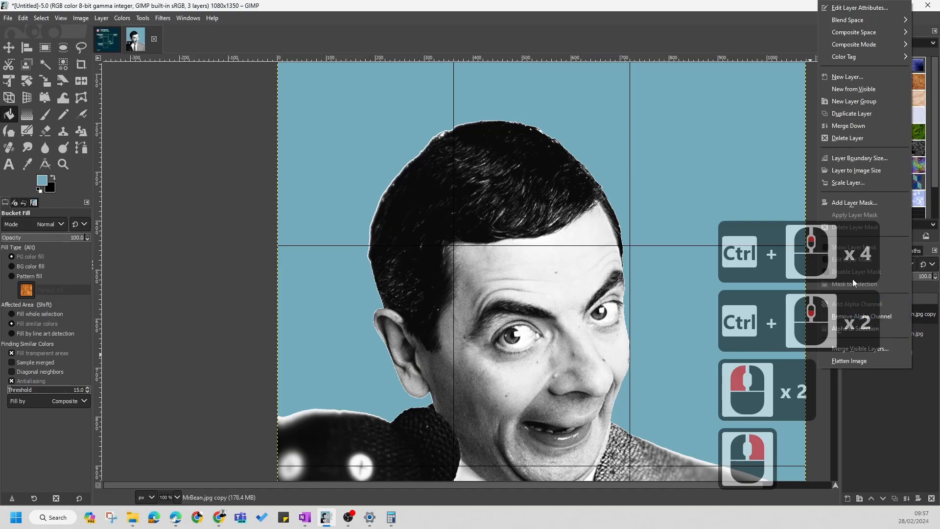
click(853, 329)
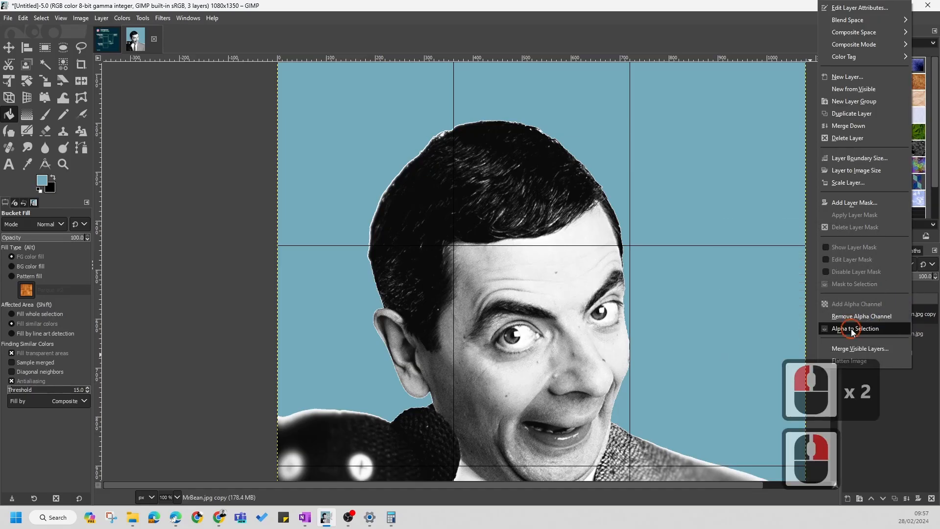
click(883, 251)
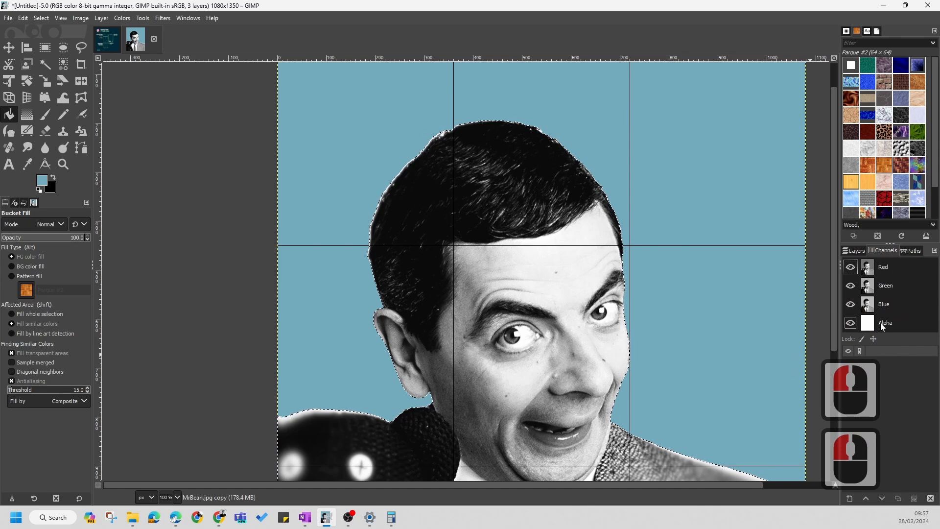
click(854, 251)
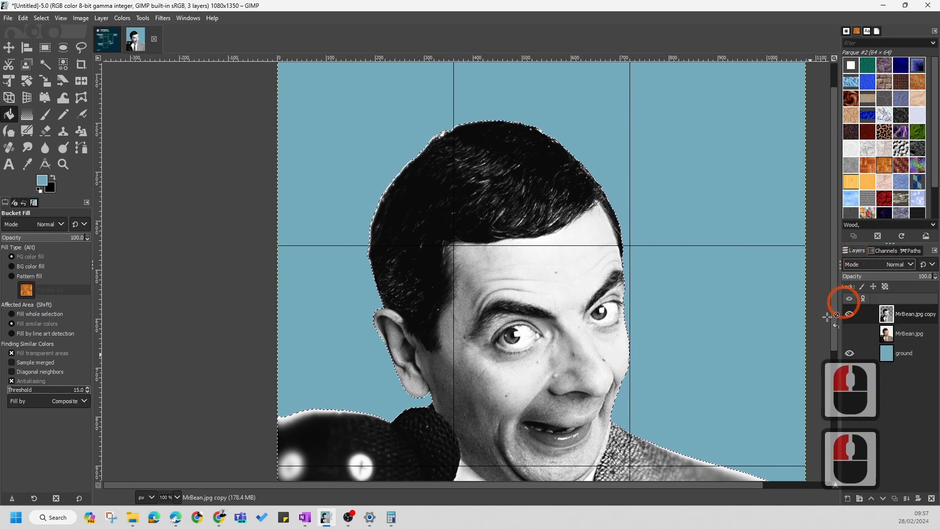
ctrl+scroll(556, 105, up, 3)
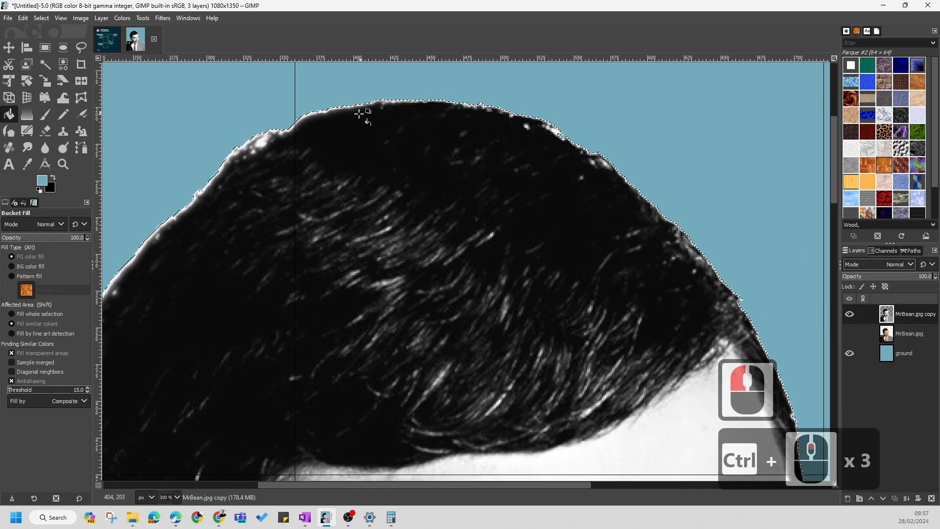
Step: Feather the selection around the cut-out figure by 5 px
ctrl+scroll(590, 142, down, 5)
ctrl+scroll(468, 367, up, 5)
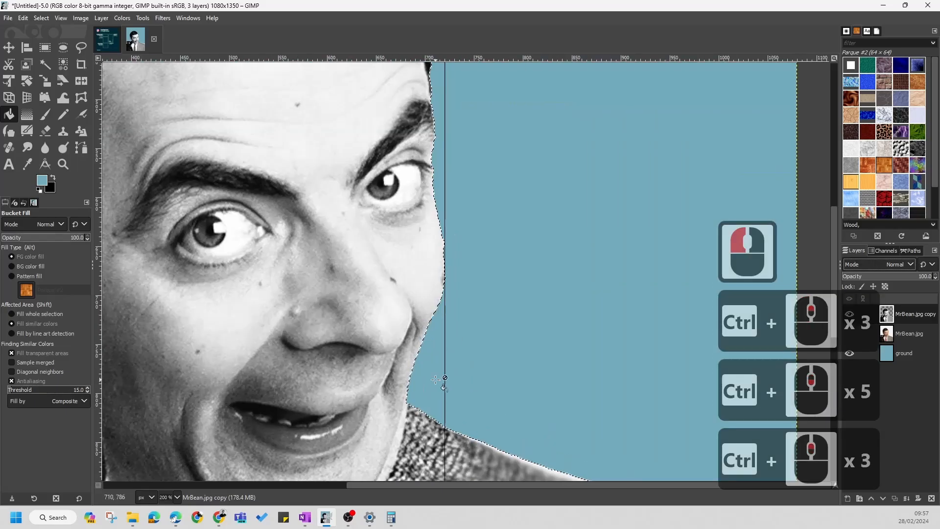
right_click(435, 303)
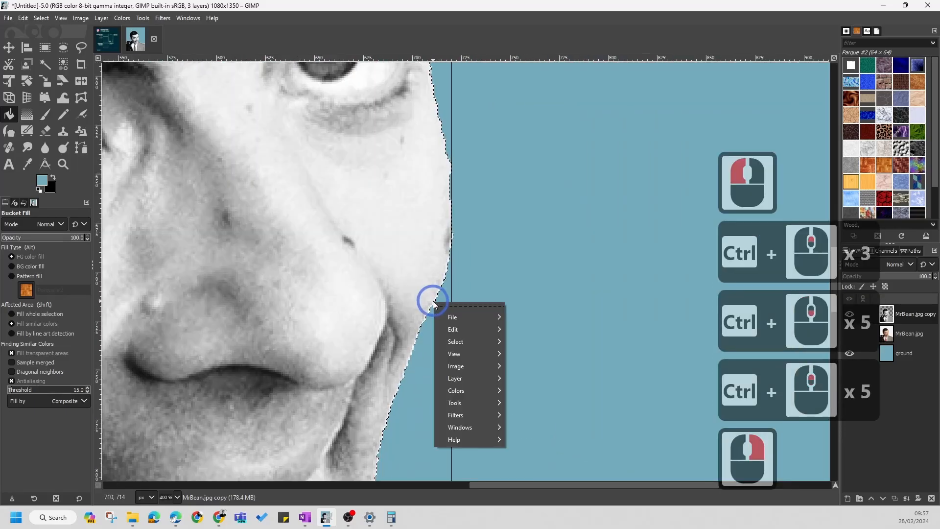
click(459, 343)
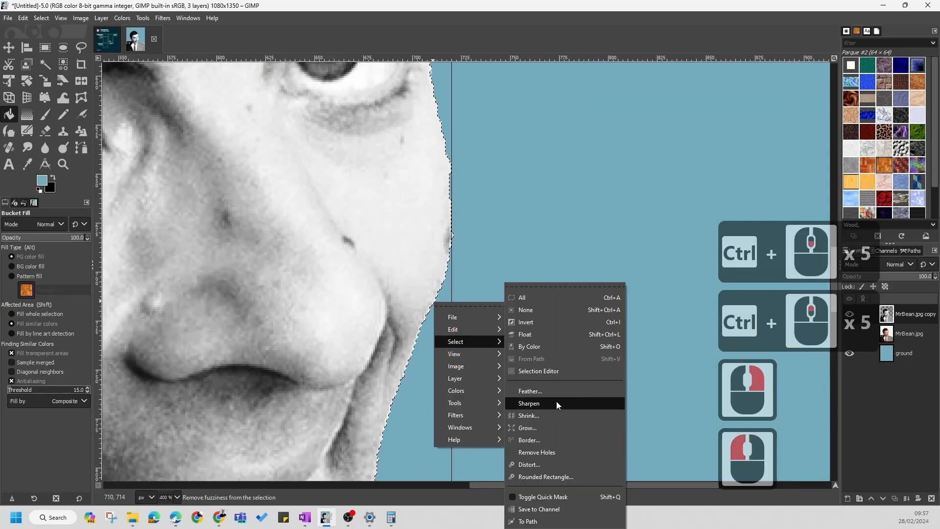
click(539, 391)
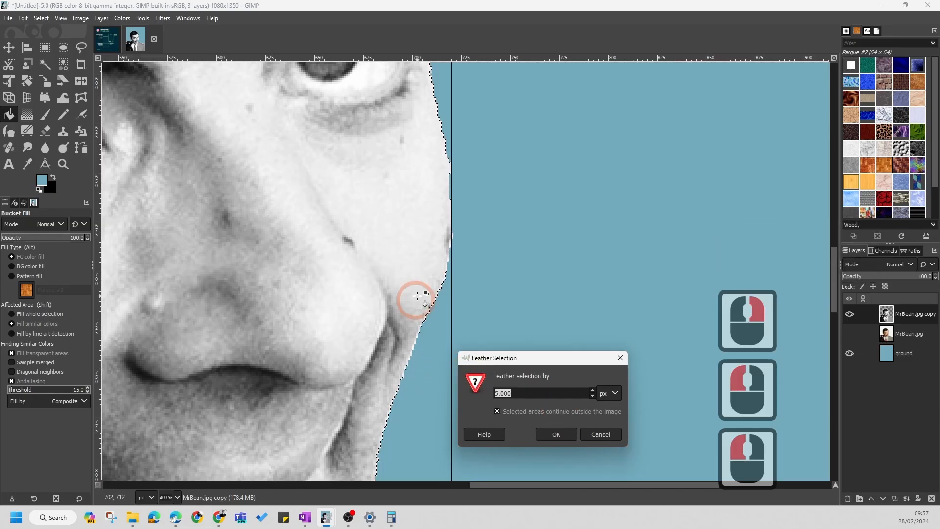
click(552, 434)
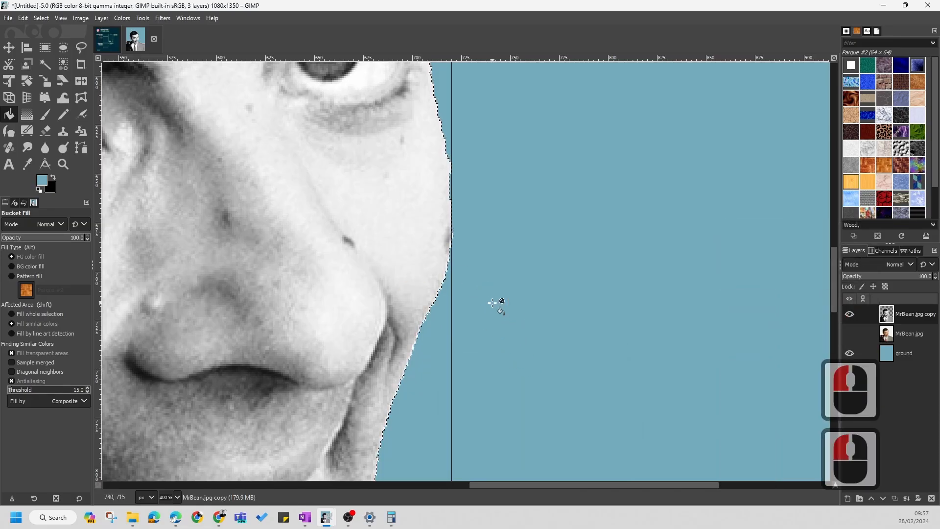
Step: Invert the feathered selection to cover the area outside the figure
ctrl+scroll(466, 279, up, 4)
ctrl+scroll(504, 230, down, 6)
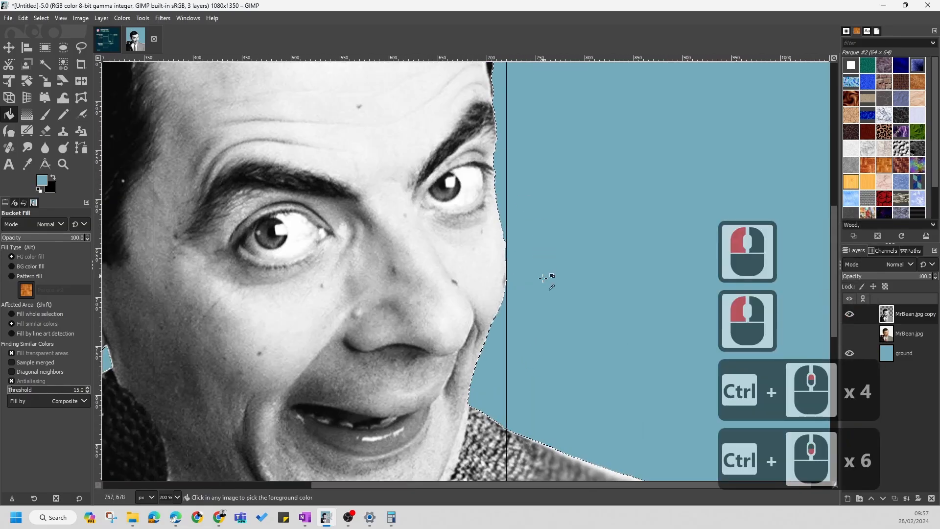
ctrl+scroll(544, 235, down, 4)
ctrl+scroll(532, 189, up, 3)
ctrl+scroll(532, 189, up, 2)
right_click(460, 194)
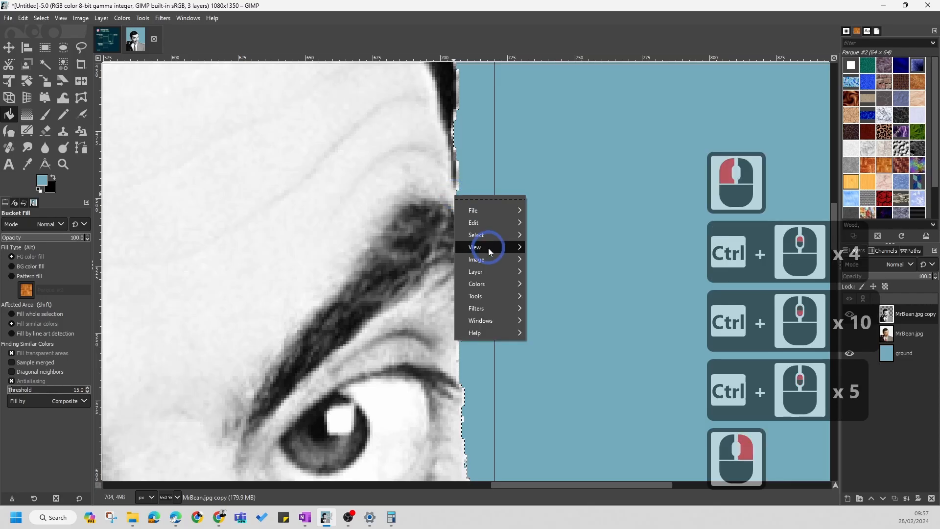
right_click(475, 235)
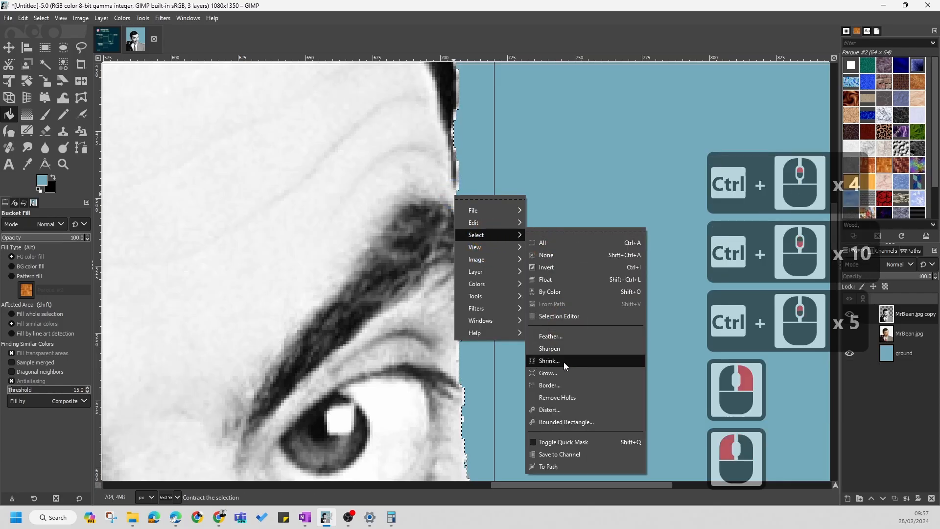
click(555, 266)
Step: Delete the selected area from the MrBean.jpg copy layer repeatedly to soften the figure's edges
ctrl+scroll(482, 204, down, 5)
ctrl+scroll(286, 189, up, 1)
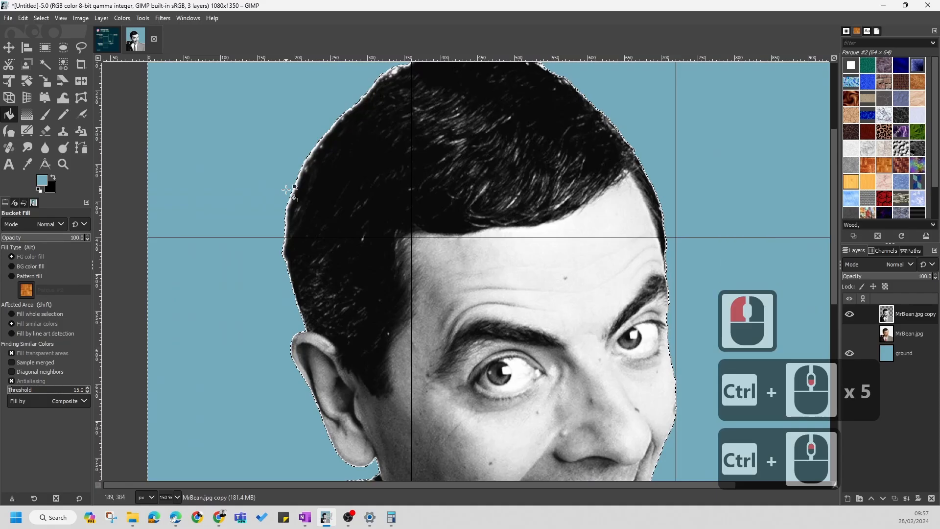
key(Delete)
key(Delete)
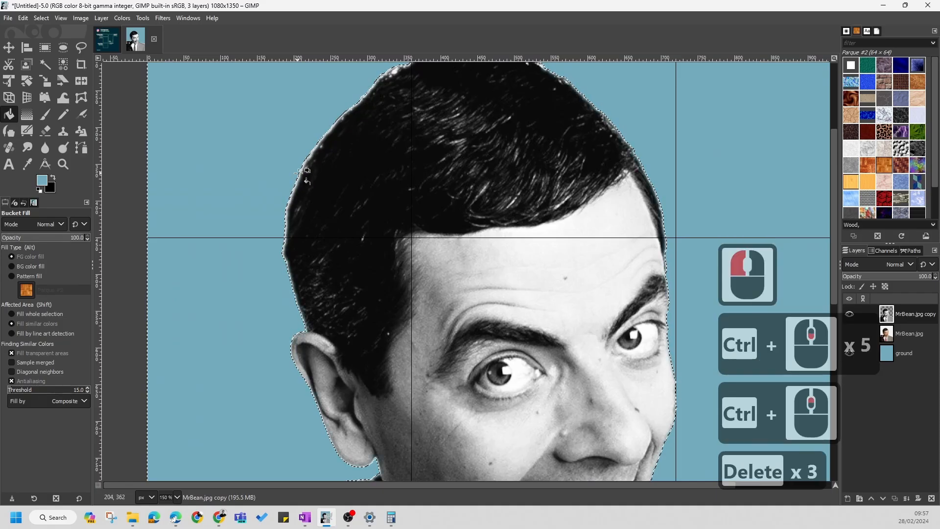
scroll(310, 161, up, 1)
ctrl+scroll(310, 162, up, 4)
ctrl+scroll(313, 196, down, 6)
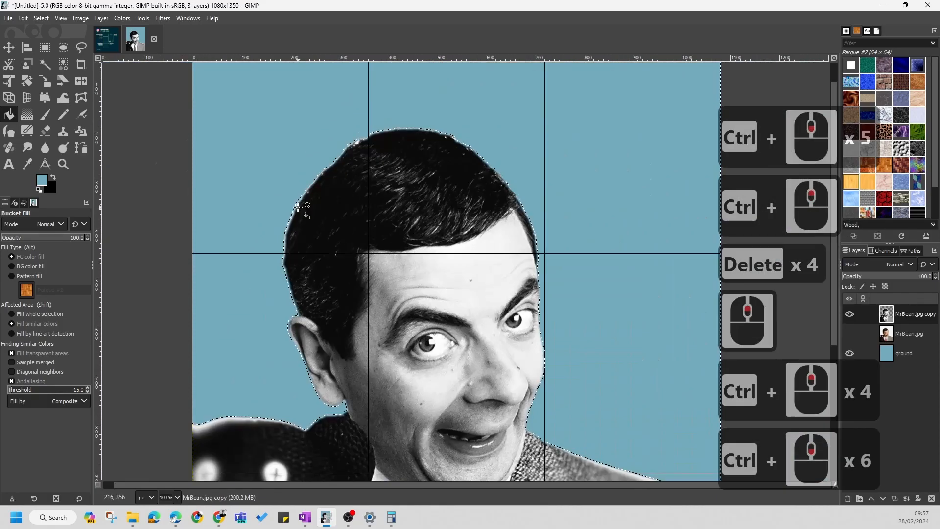
key(Delete)
key(Delete)
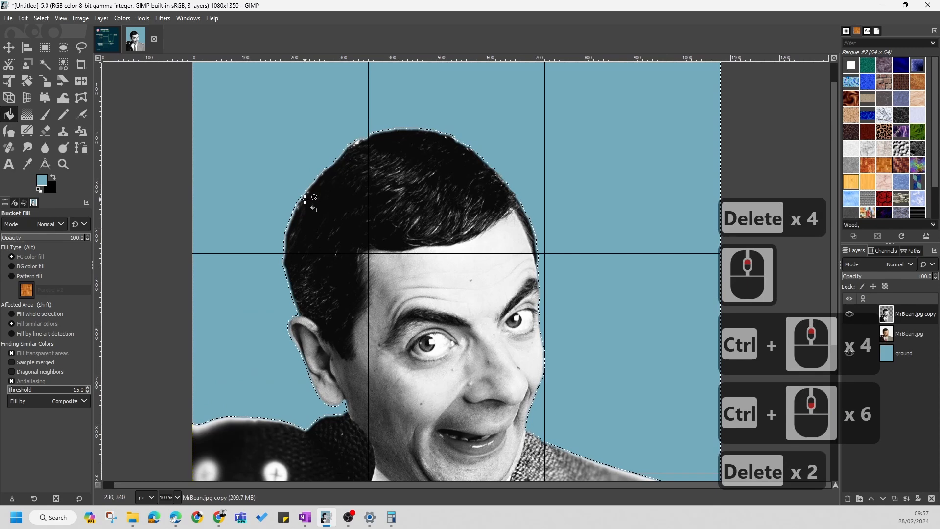
key(Delete)
key(Delete)
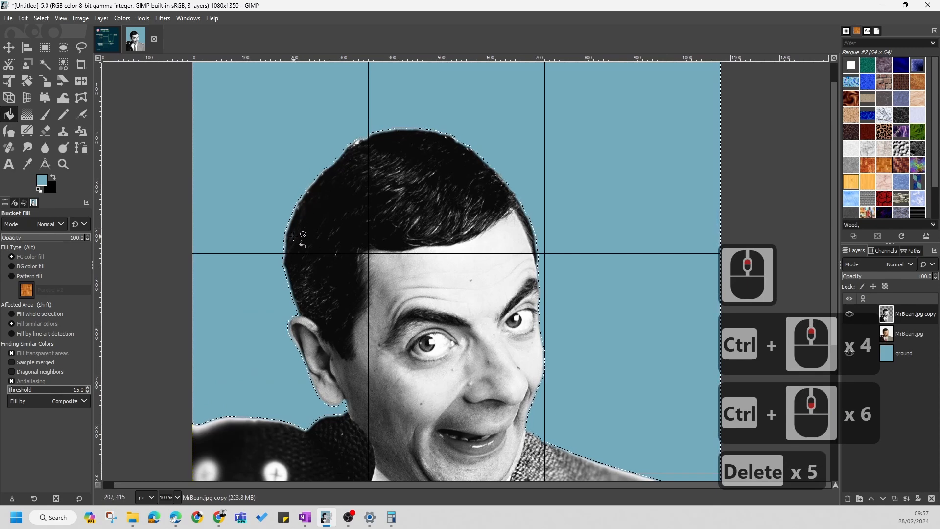
key(Delete)
Step: Clear the selection around the cut-out figure
scroll(543, 253, down, 3)
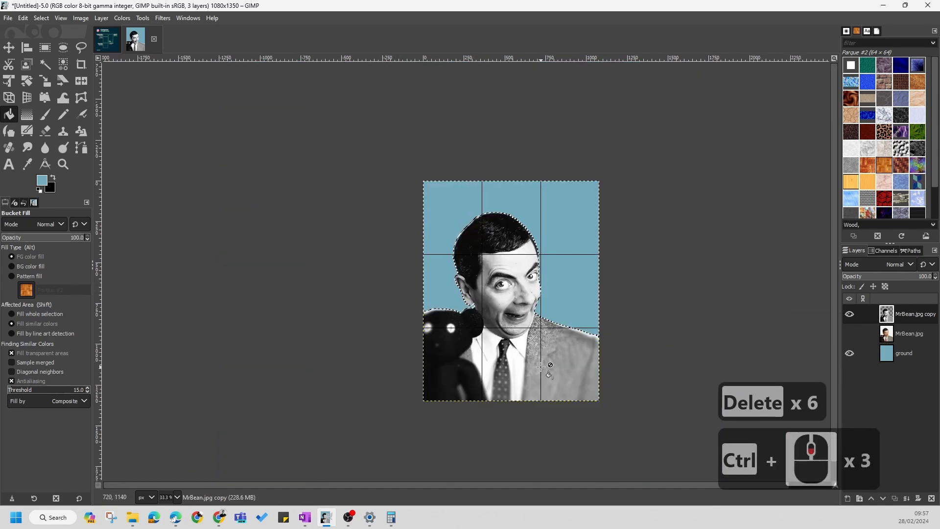
scroll(541, 366, up, 4)
scroll(579, 346, down, 4)
right_click(530, 245)
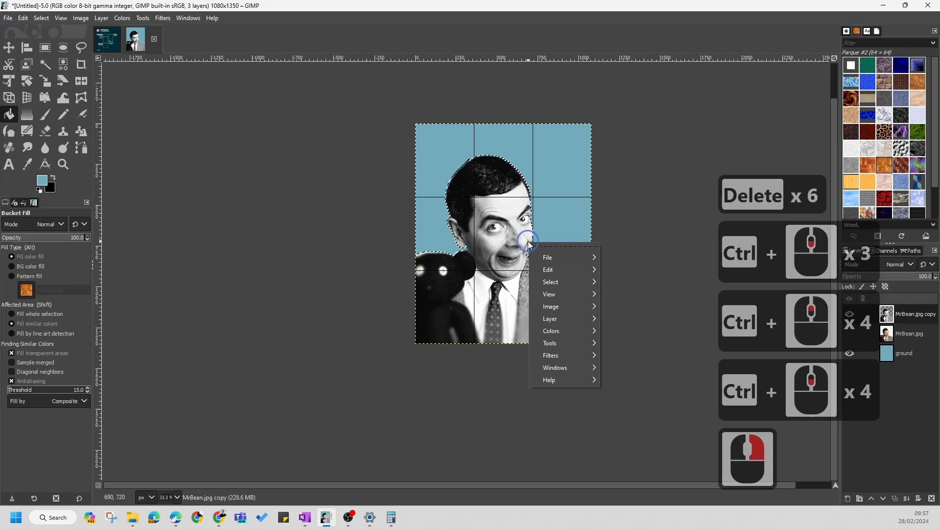
click(555, 284)
click(631, 305)
Step: Fuzzy-select the large white fleck on the upper-left edge of the hair and delete it
scroll(453, 161, up, 4)
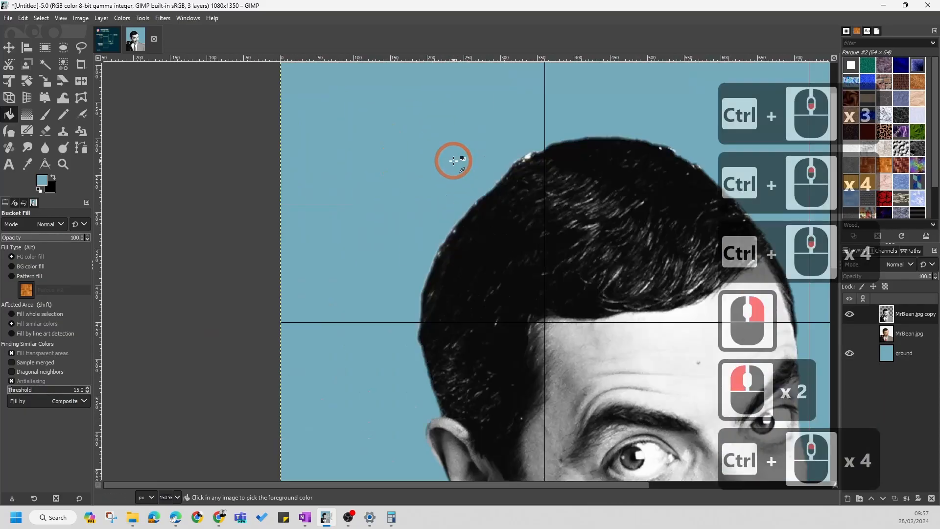
scroll(392, 245, up, 1)
scroll(392, 245, down, 2)
scroll(513, 238, up, 2)
scroll(520, 218, up, 6)
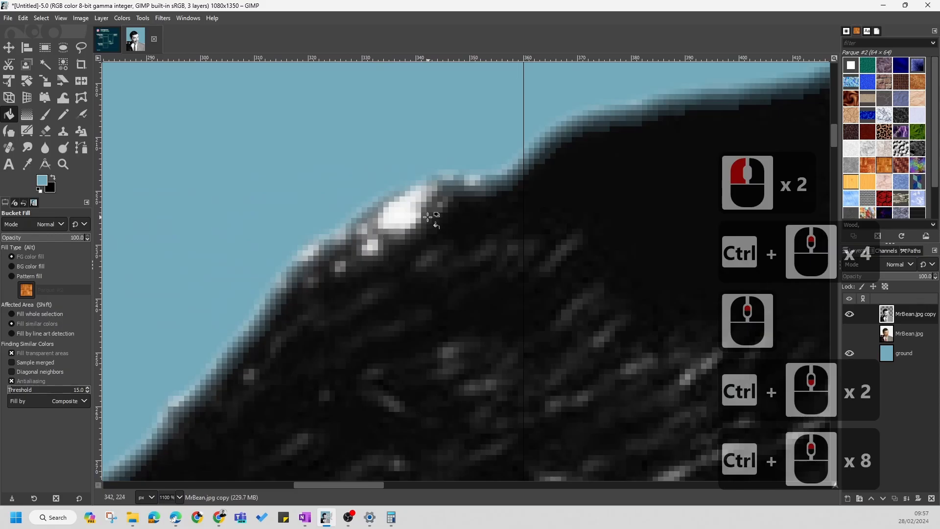
key(u)
click(418, 210)
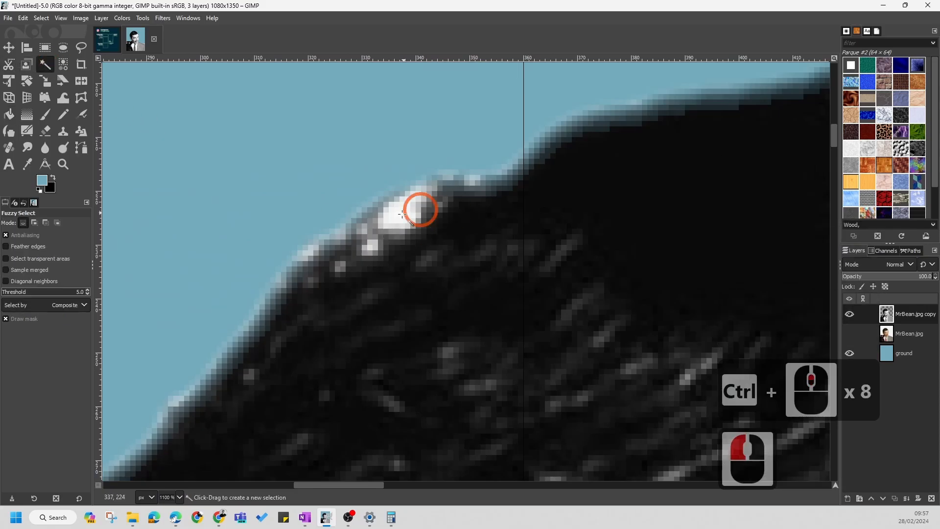
click(408, 225)
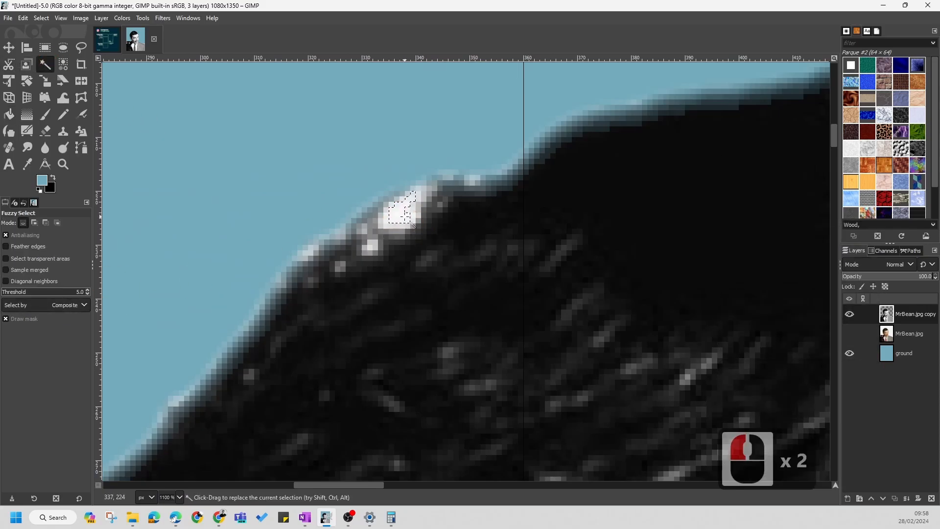
click(403, 216)
drag(402, 216, 429, 280)
key(Delete)
key(Delete)
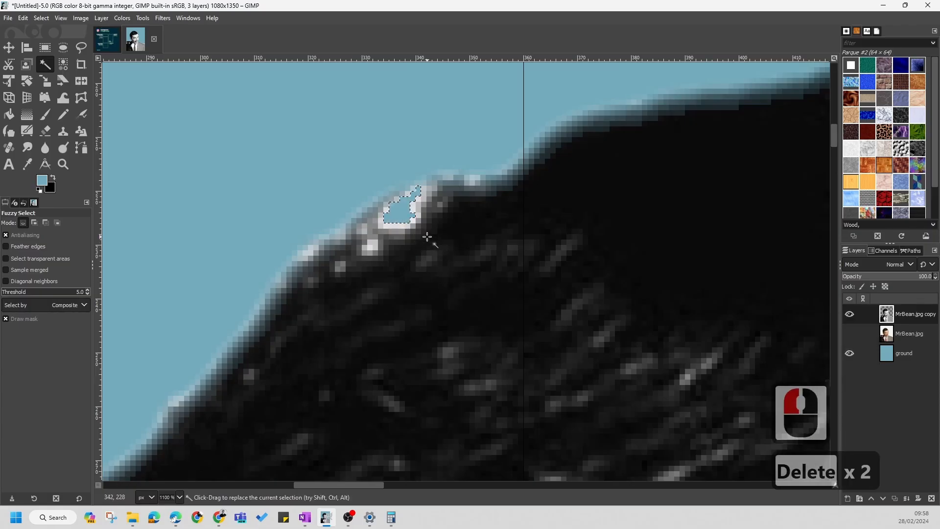
Step: Fuzzy-select and delete two white flecks along the upper-right edge of the hair
ctrl+scroll(431, 238, down, 11)
ctrl+scroll(507, 238, up, 11)
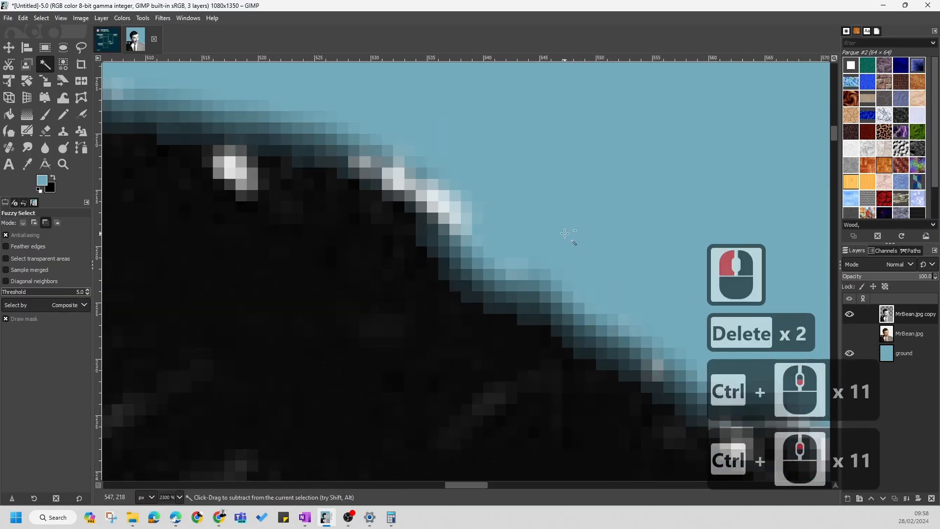
drag(443, 205, 483, 228)
key(Delete)
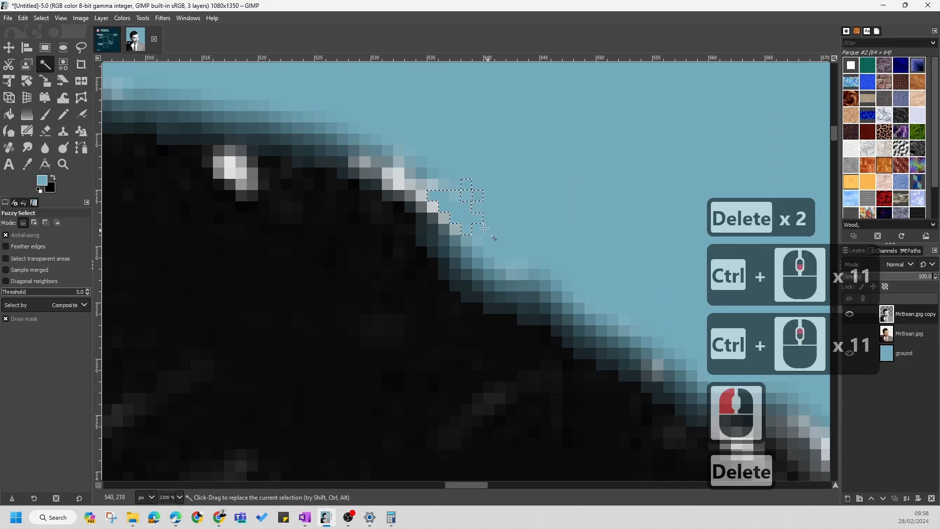
drag(401, 179, 382, 267)
key(Delete)
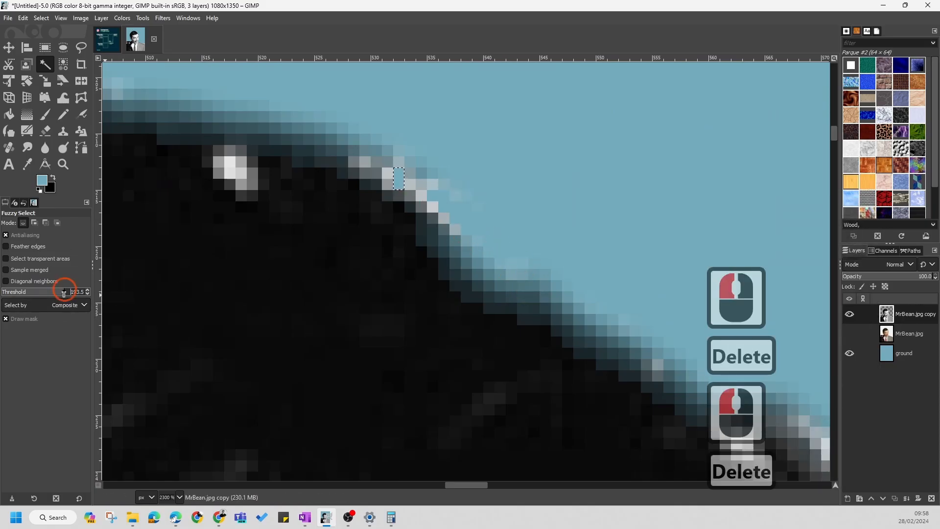
Step: Set the Fuzzy Select threshold to 15
drag(64, 293, 90, 292)
click(135, 283)
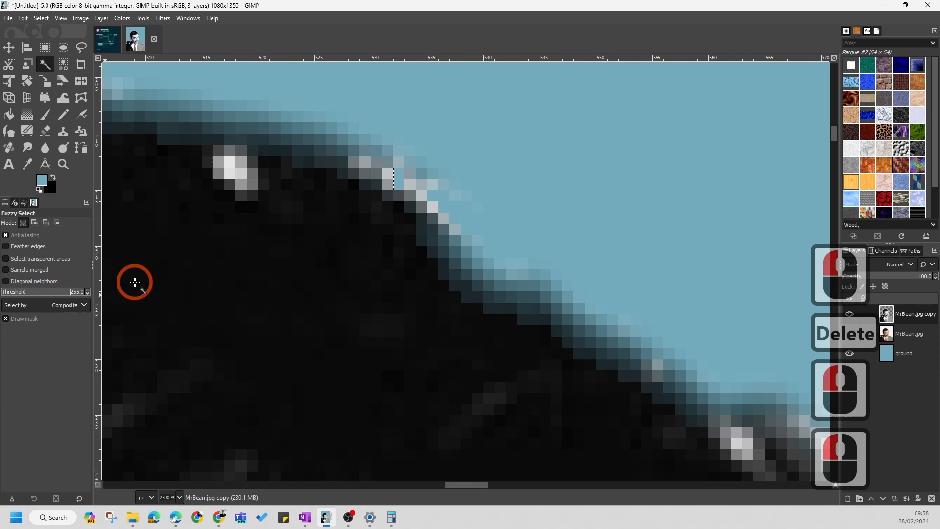
triple_click(52, 293)
text(15)
key(Return)
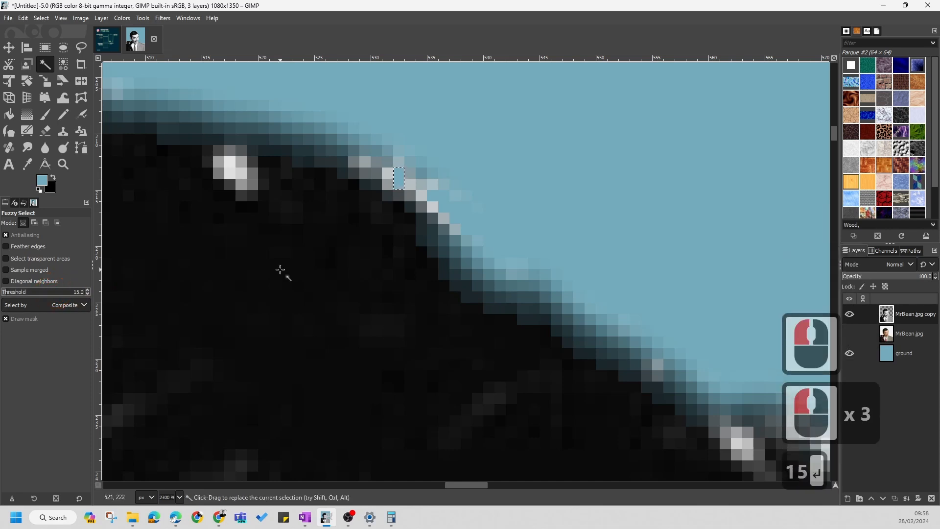
ctrl+scroll(445, 269, down, 10)
key(Escape)
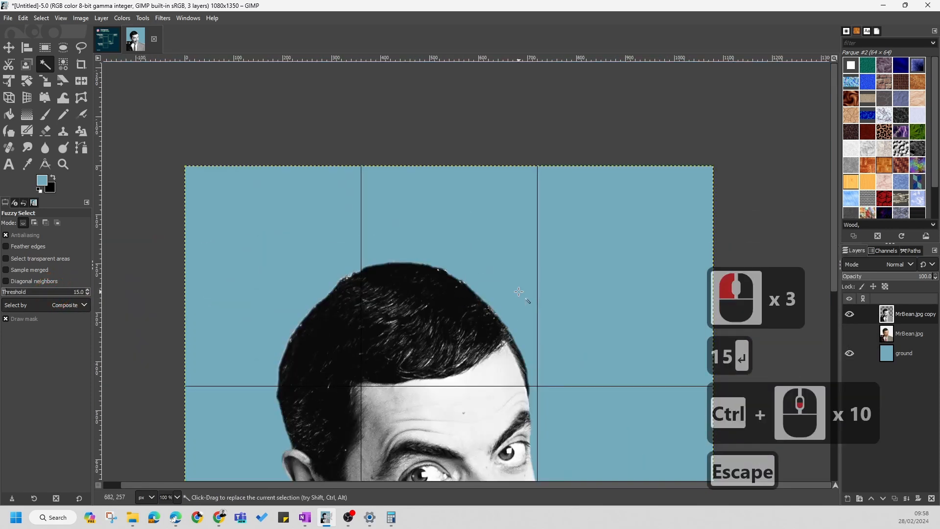
ctrl+scroll(518, 292, down, 2)
scroll(451, 259, down, 1)
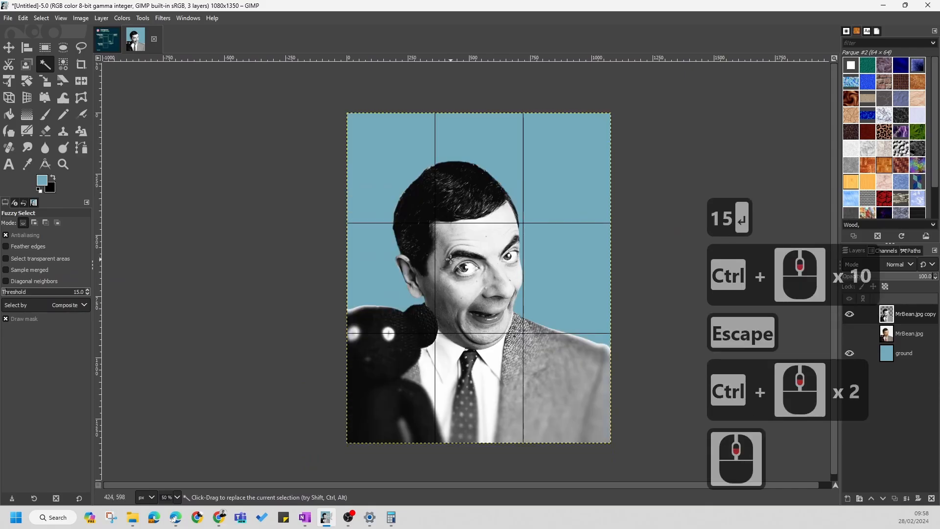
key(Escape)
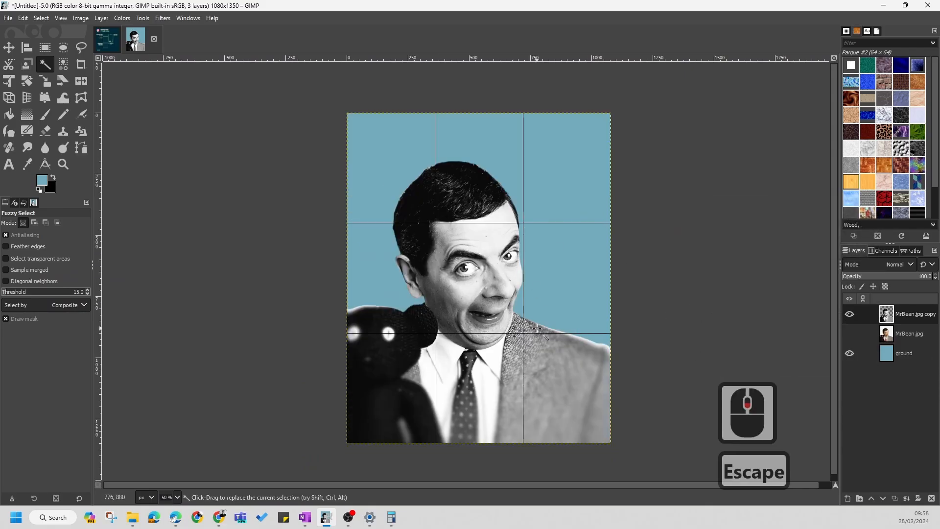
Step: Open example 1.jpg as a new layer and lower it beneath the MrBean.jpg copy layer
click(9, 19)
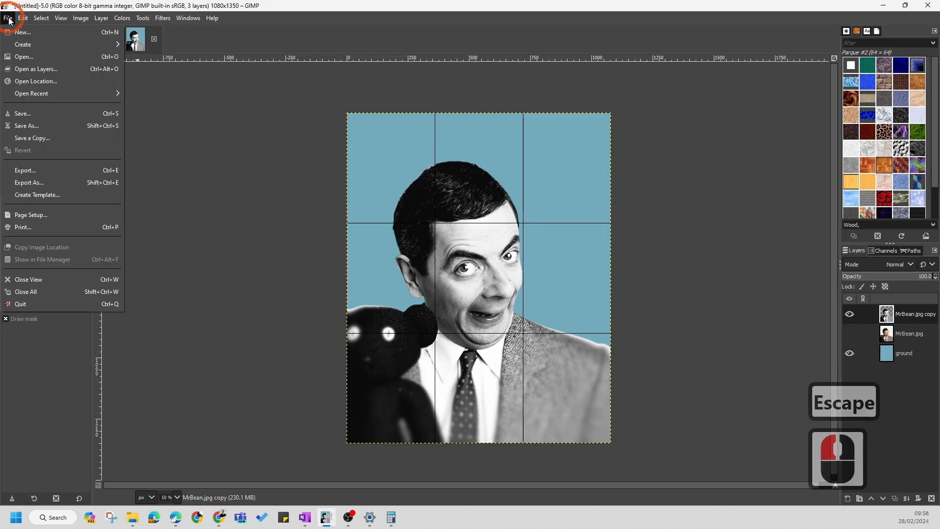
click(37, 71)
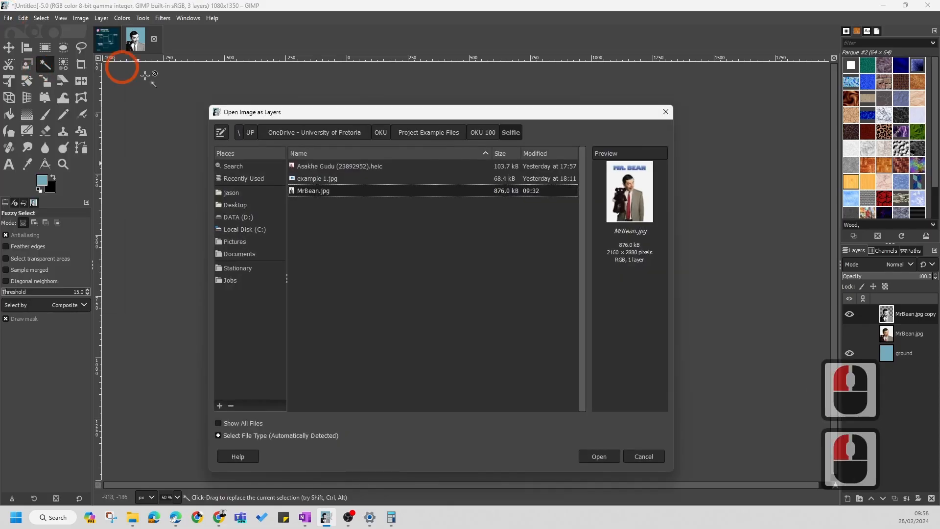
click(318, 179)
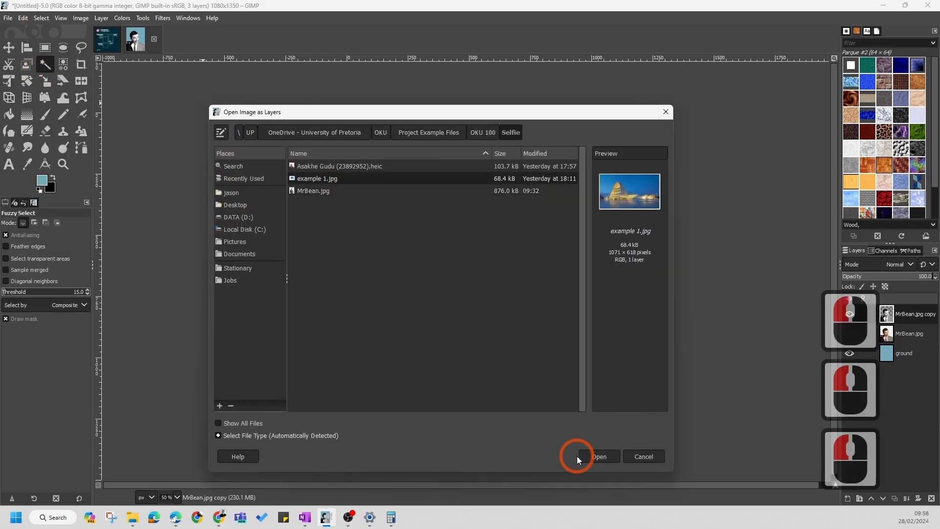
click(599, 456)
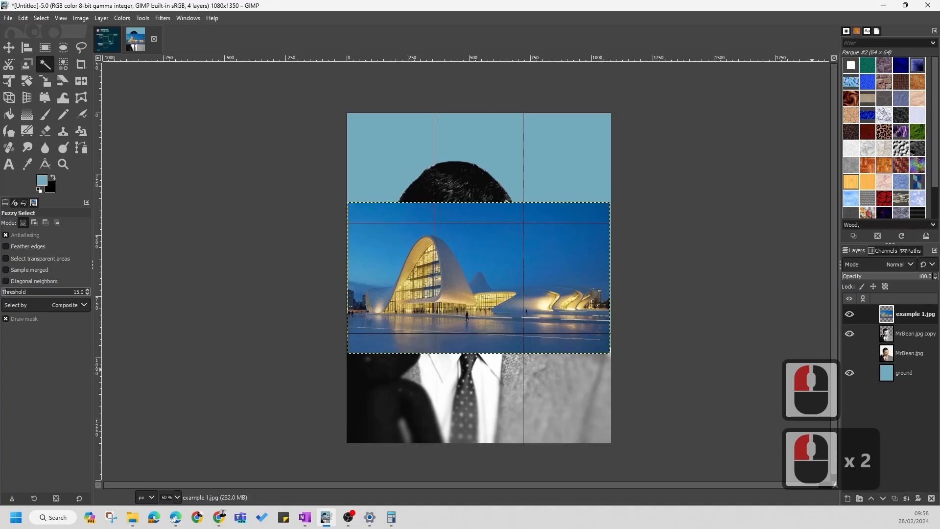
double_click(918, 317)
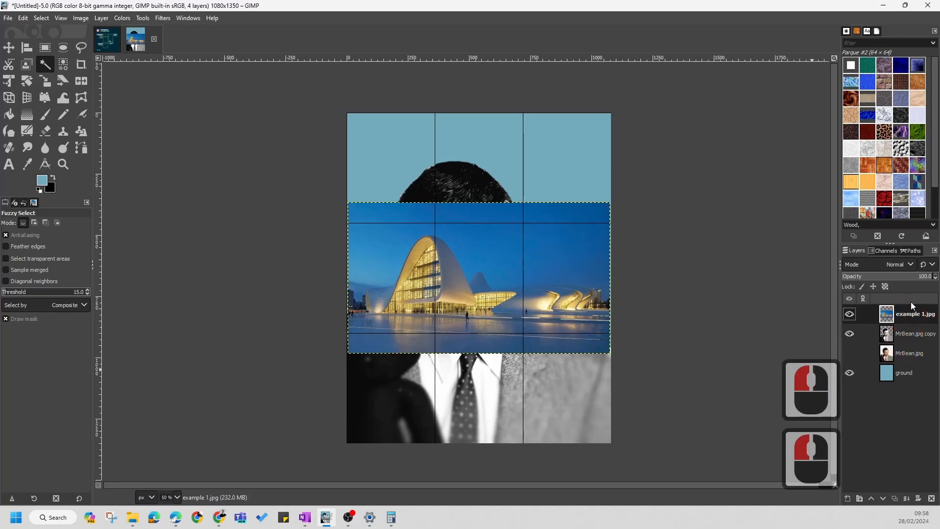
click(884, 499)
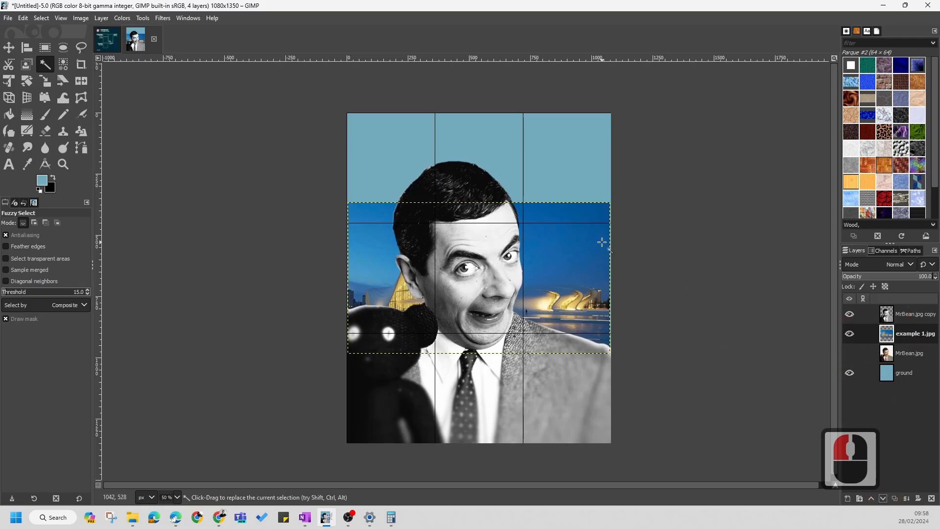
Step: Try to scale the example 1.jpg layer and undo its move beneath the MrBean.jpg copy layer
click(46, 82)
click(580, 301)
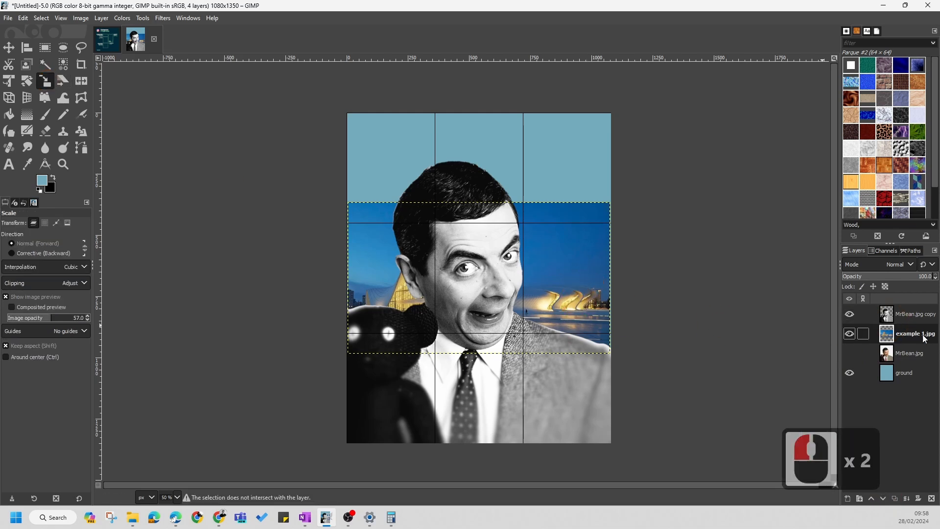
click(493, 282)
click(493, 264)
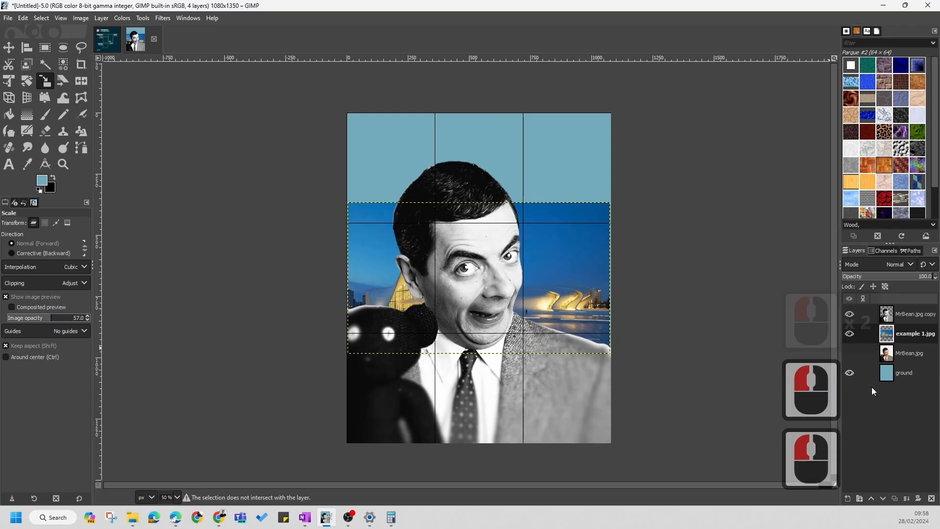
click(916, 337)
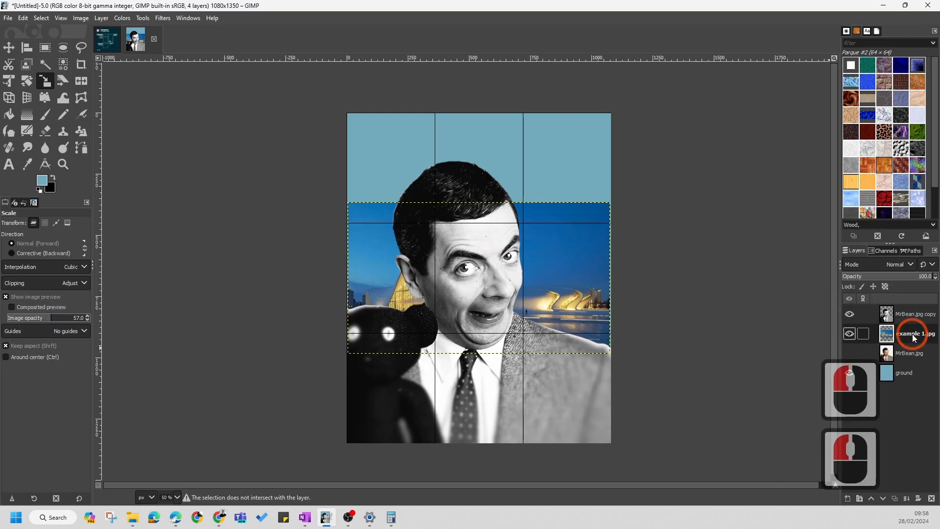
key(ctrl+z)
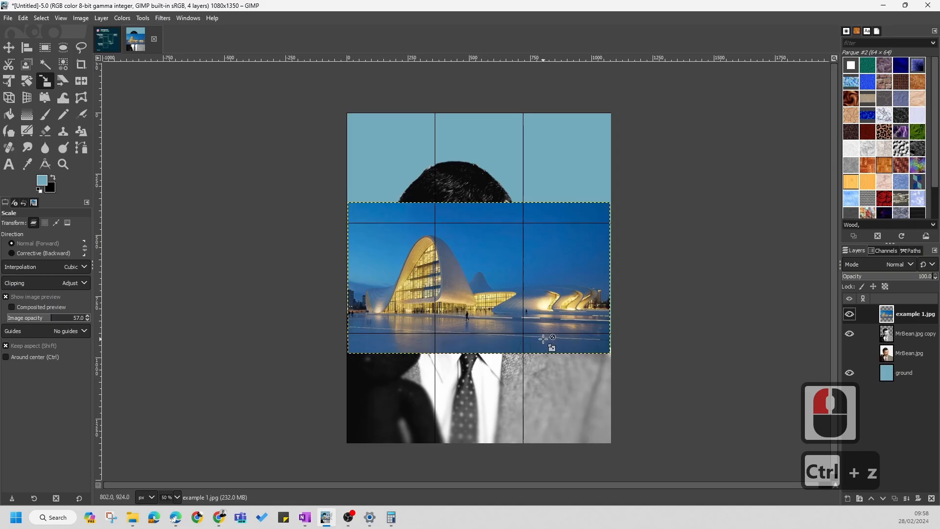
Step: Check the image's colour channels and try again to scale the example 1.jpg layer
click(825, 321)
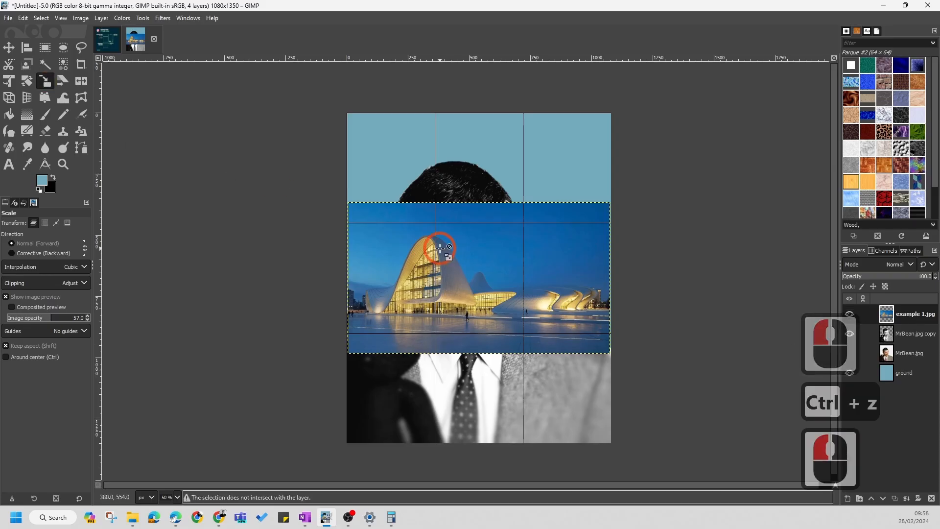
click(825, 321)
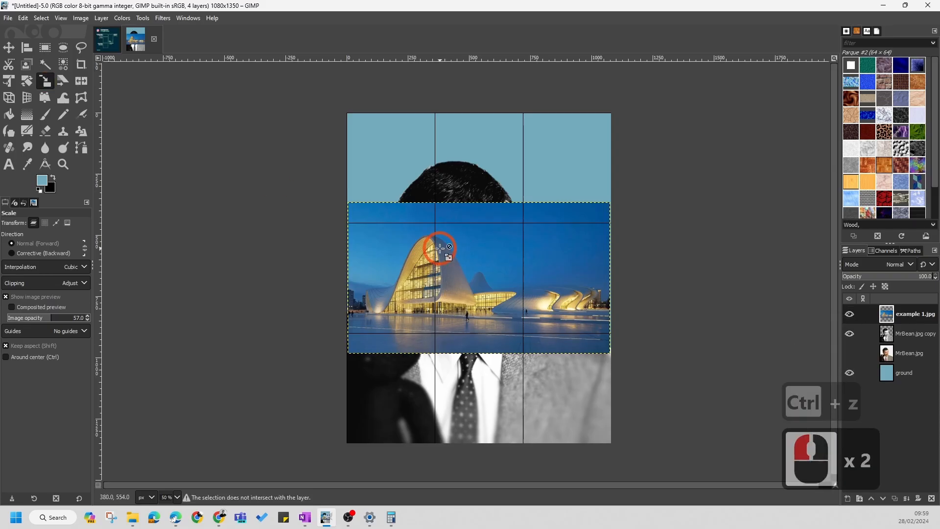
click(879, 251)
click(865, 269)
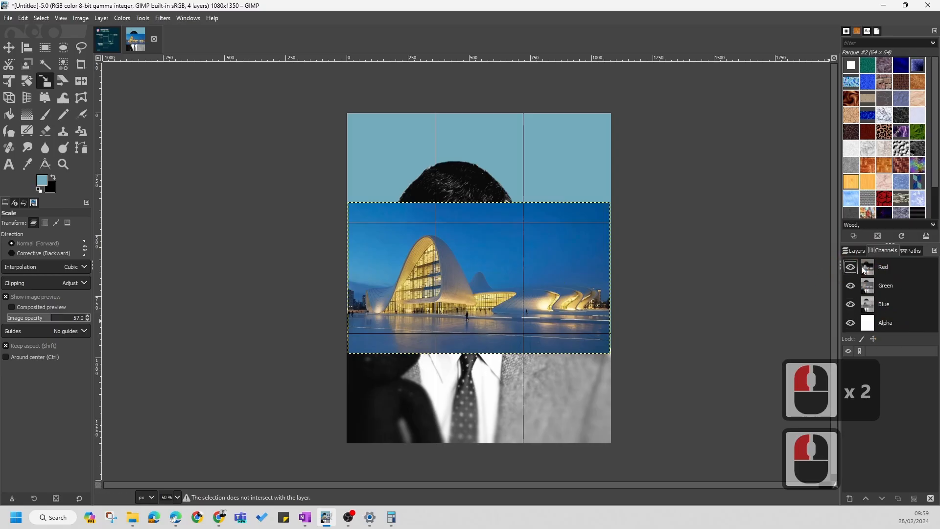
click(854, 251)
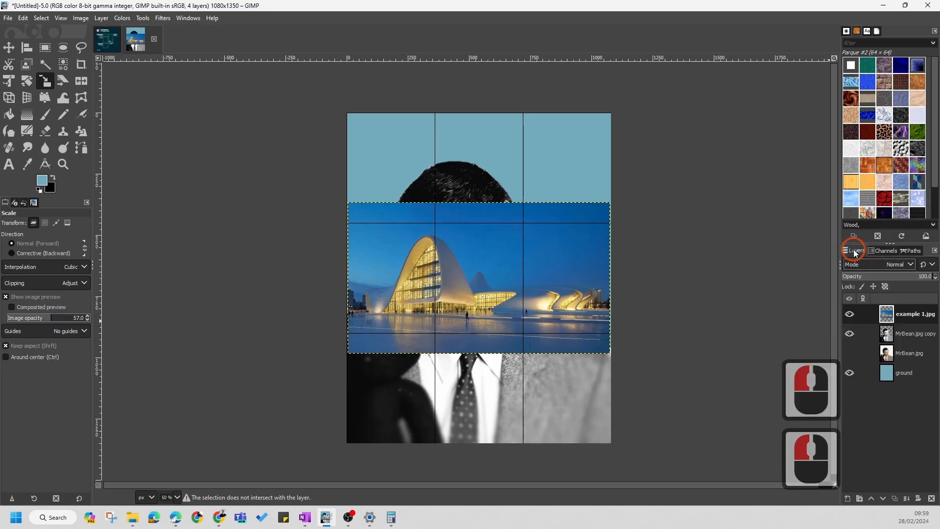
click(906, 315)
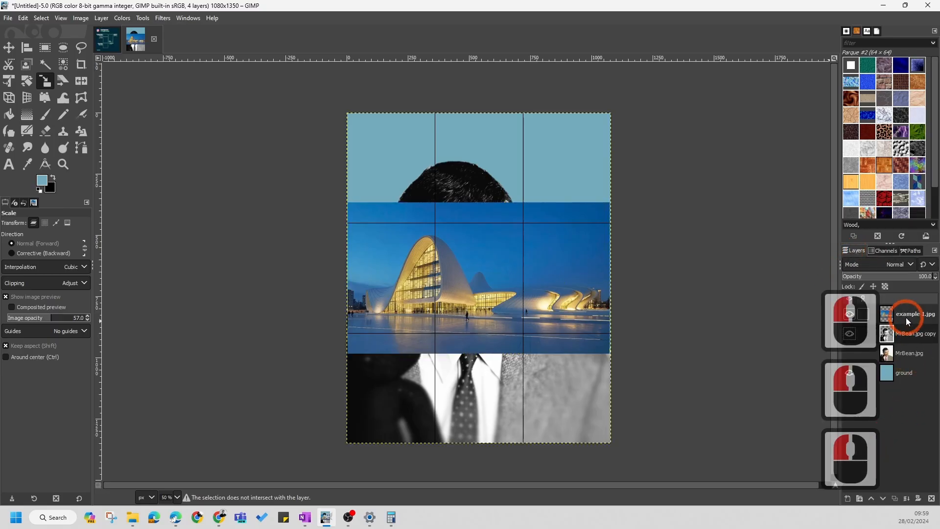
click(475, 295)
click(474, 293)
click(521, 326)
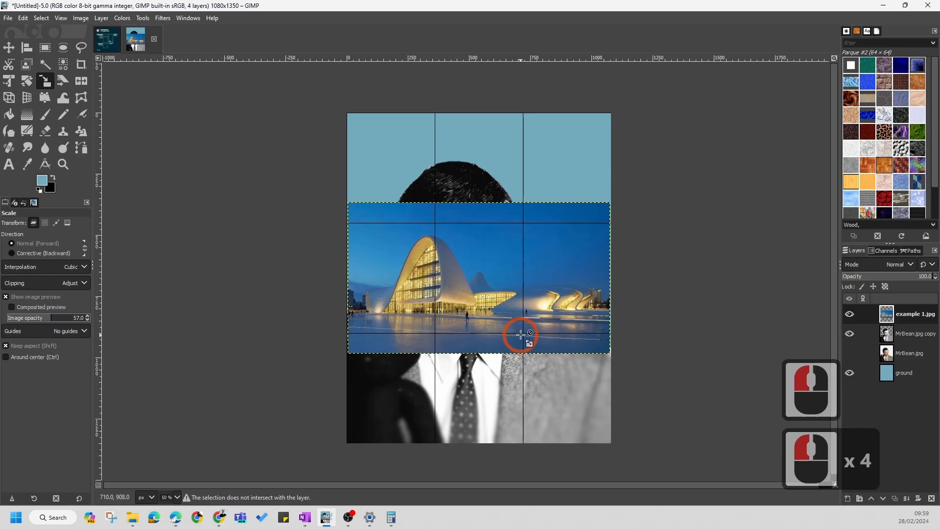
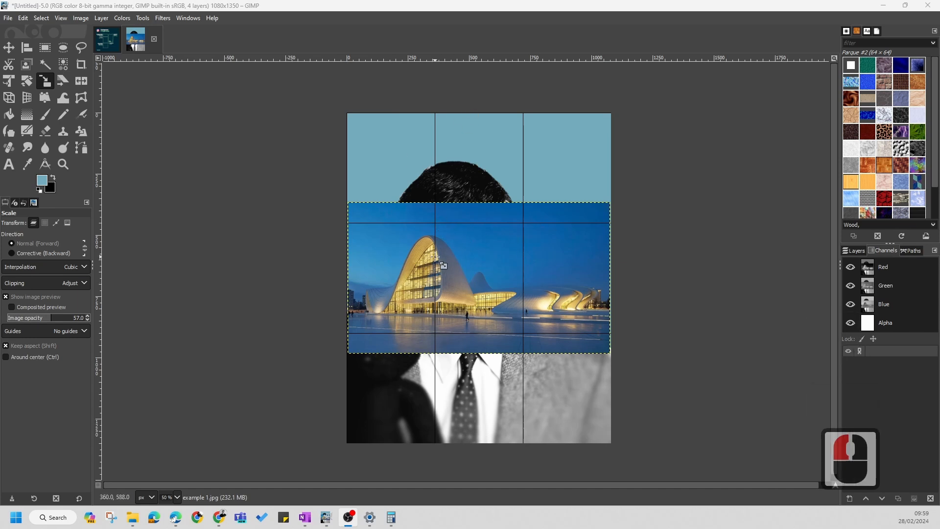
Step: Scale the example 1.jpg layer proportionally to about 2196 x 1267 px, placing the arched building over the upper part of the canvas
click(856, 251)
click(468, 269)
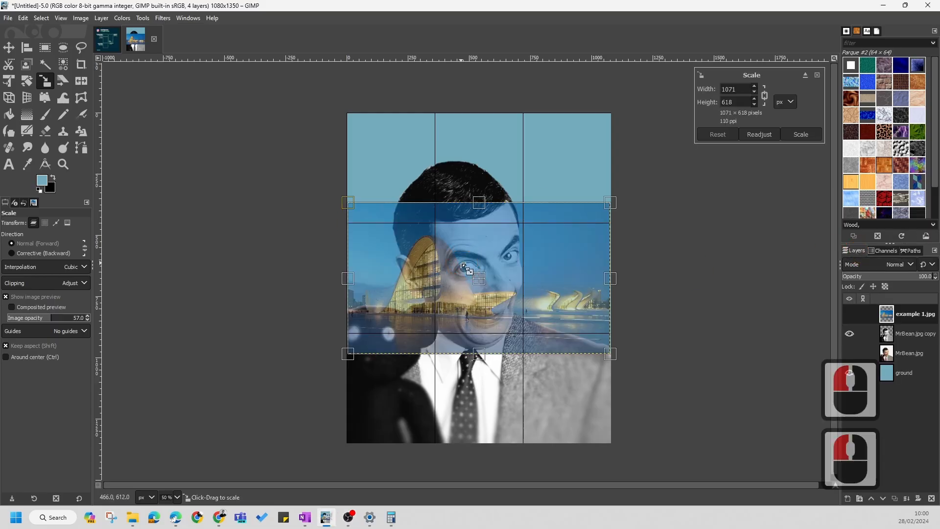
right_click(410, 264)
click(431, 302)
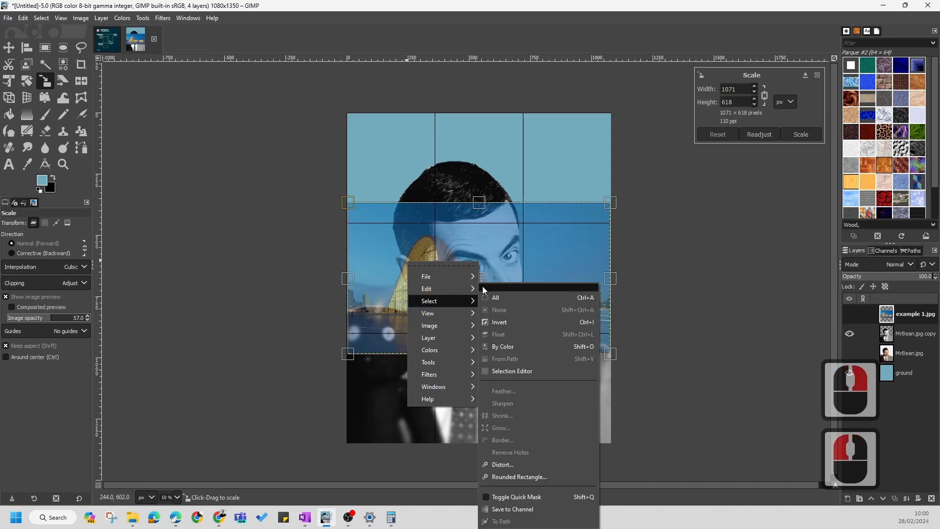
key(Escape)
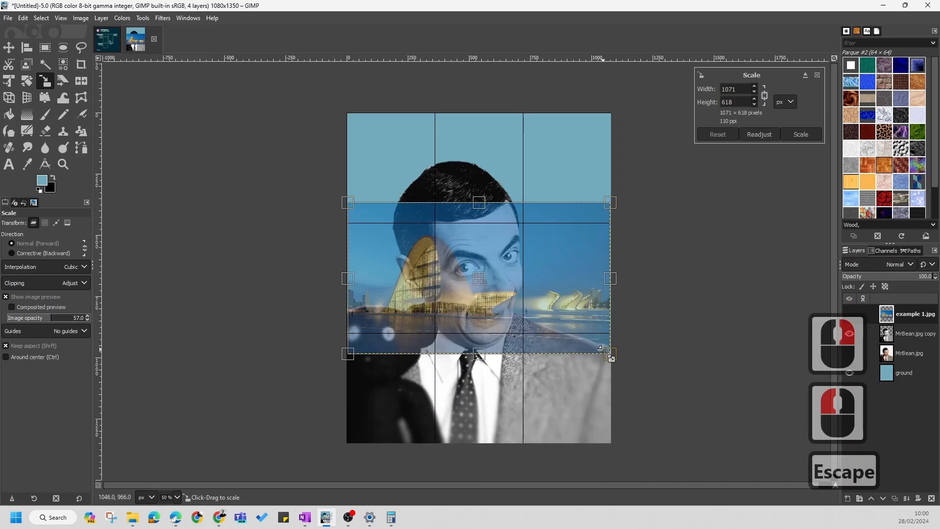
drag(610, 354, 746, 432)
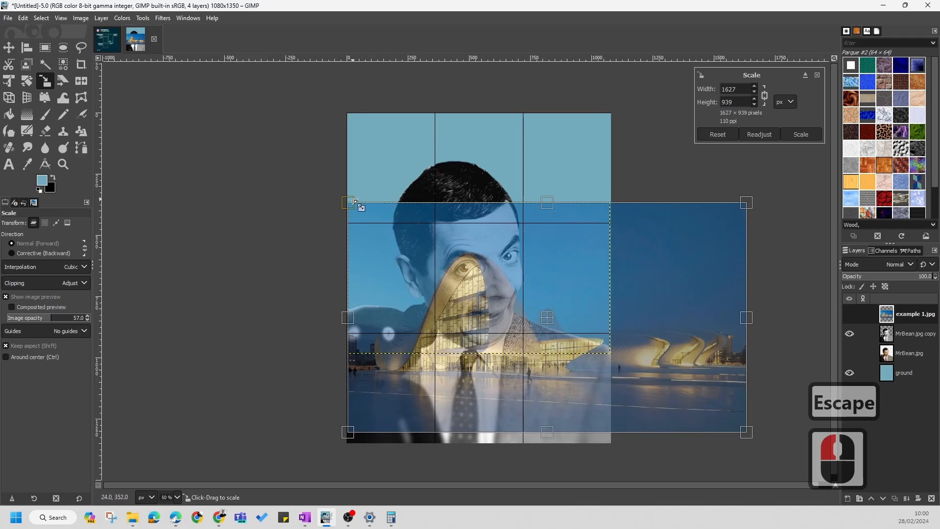
drag(355, 202, 230, 81)
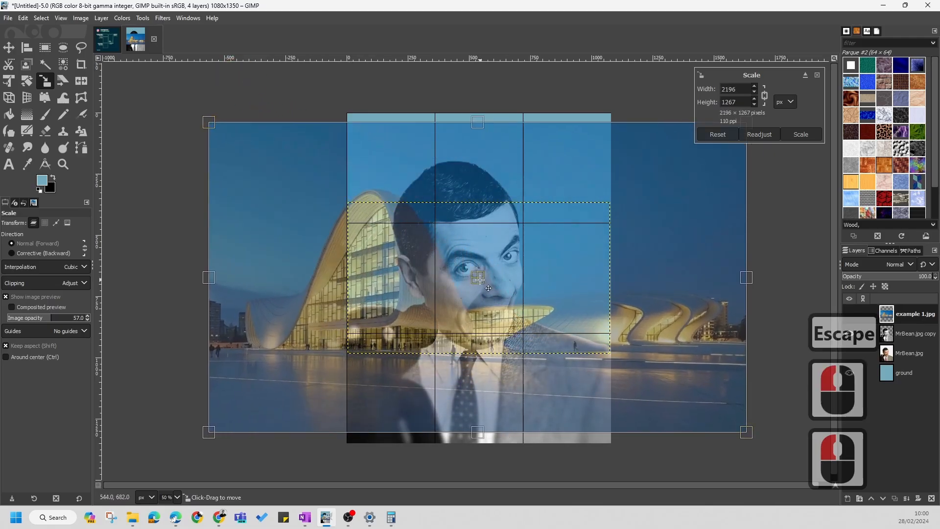
drag(488, 288, 538, 247)
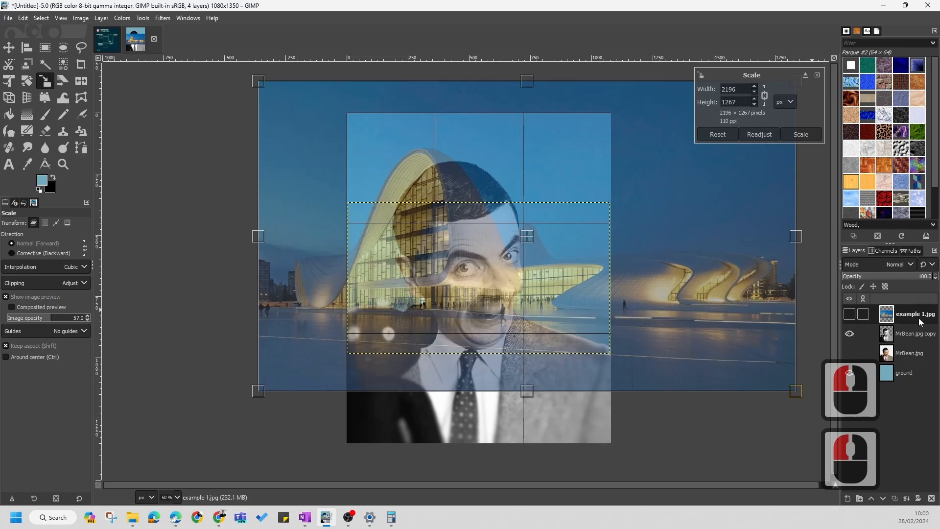
click(800, 134)
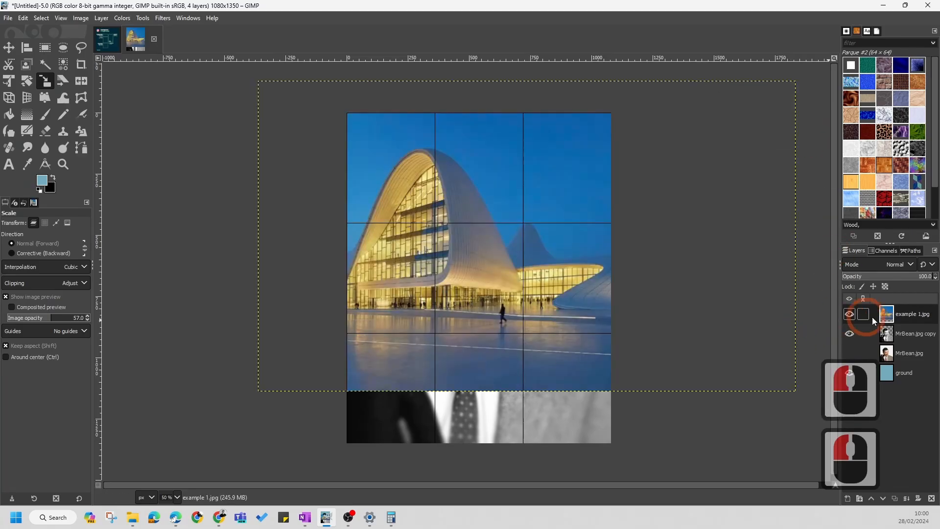
Step: Lower the example 1.jpg layer beneath the MrBean.jpg copy layer and fit its boundary to the image size
click(884, 498)
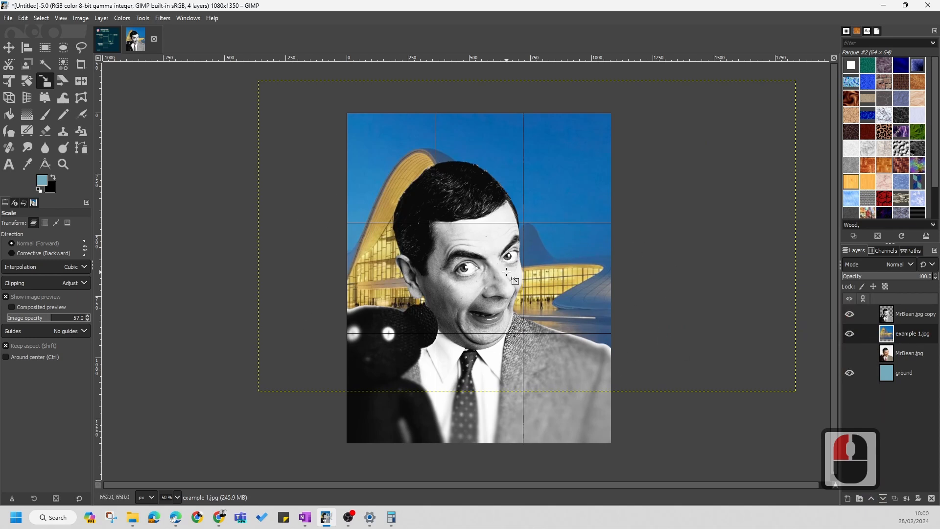
right_click(922, 336)
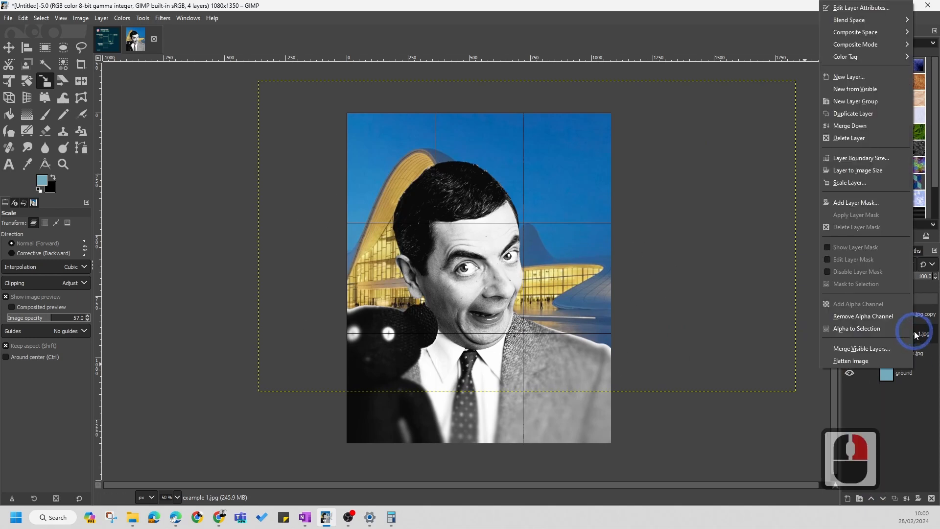
click(862, 171)
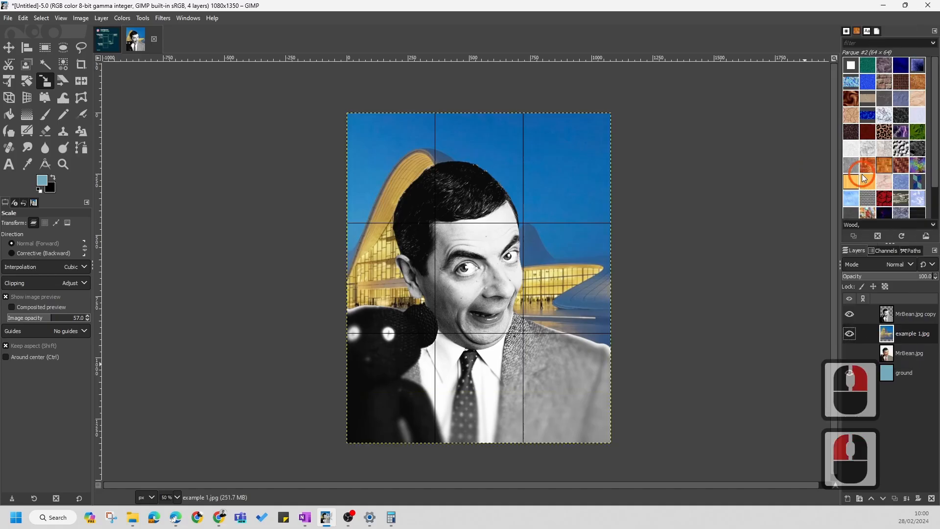
Step: Darken the example 1.jpg layer with Curves, setting the black point to input 86, output 0, and the white point to 255
click(917, 315)
click(915, 334)
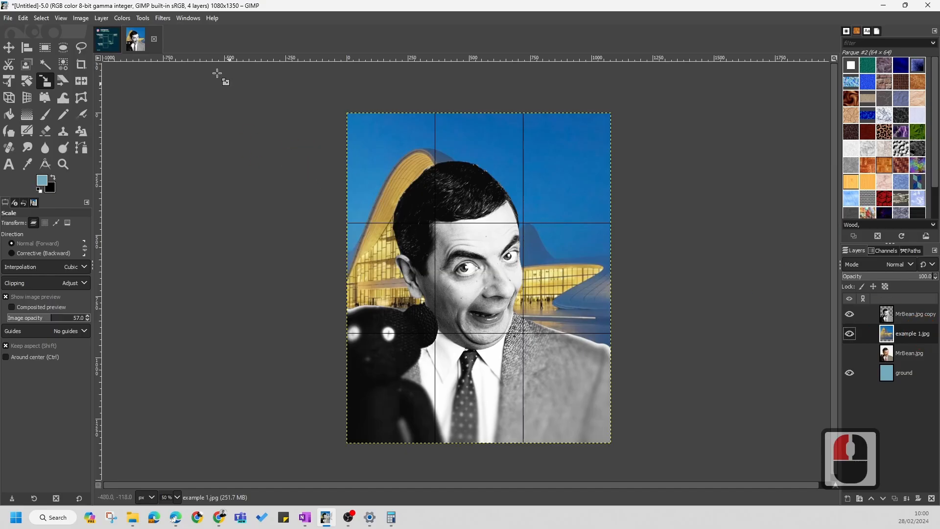
click(122, 18)
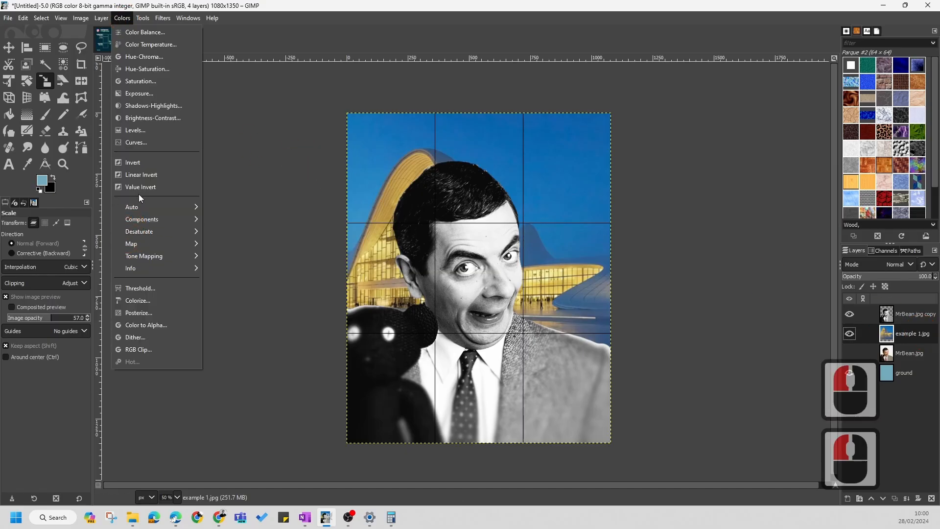
click(137, 143)
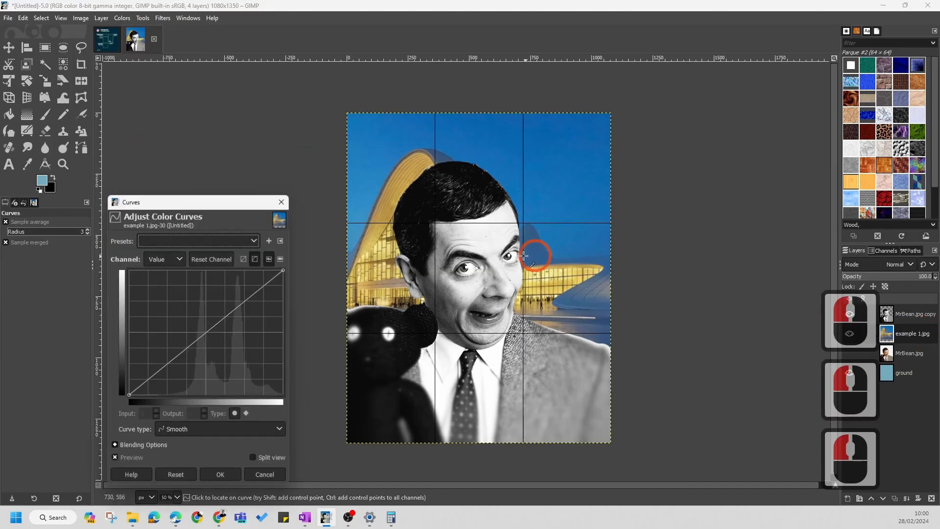
click(139, 396)
drag(139, 397, 181, 395)
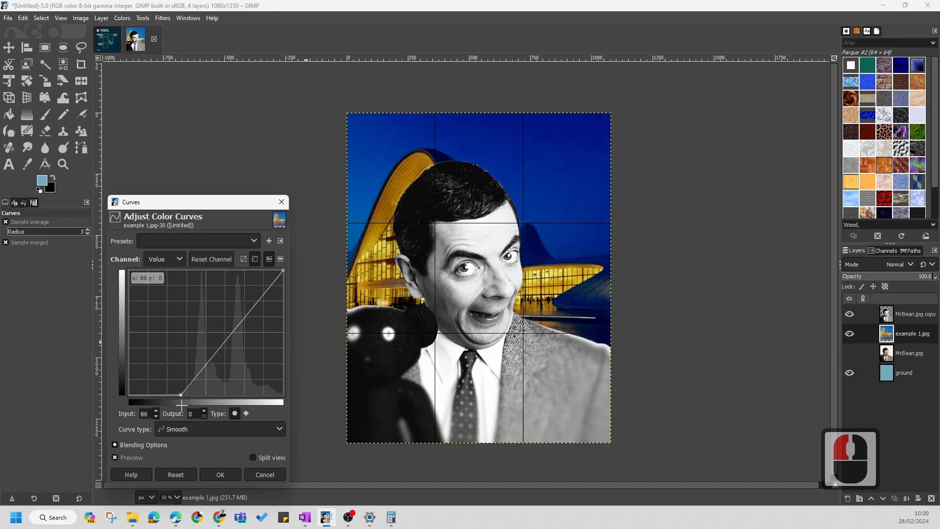
click(284, 270)
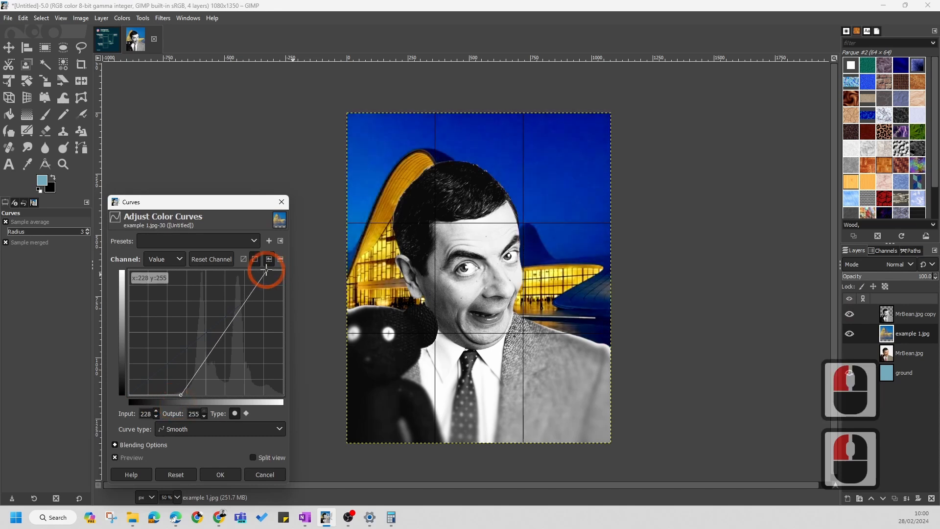
mouse_move(287, 264)
mouse_down()
mouse_move(290, 306)
mouse_move(296, 258)
mouse_up()
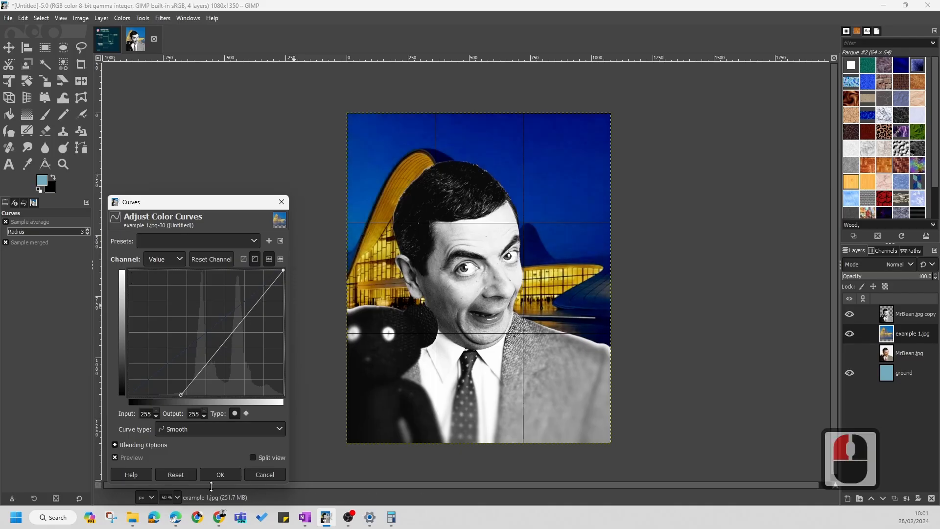
click(223, 475)
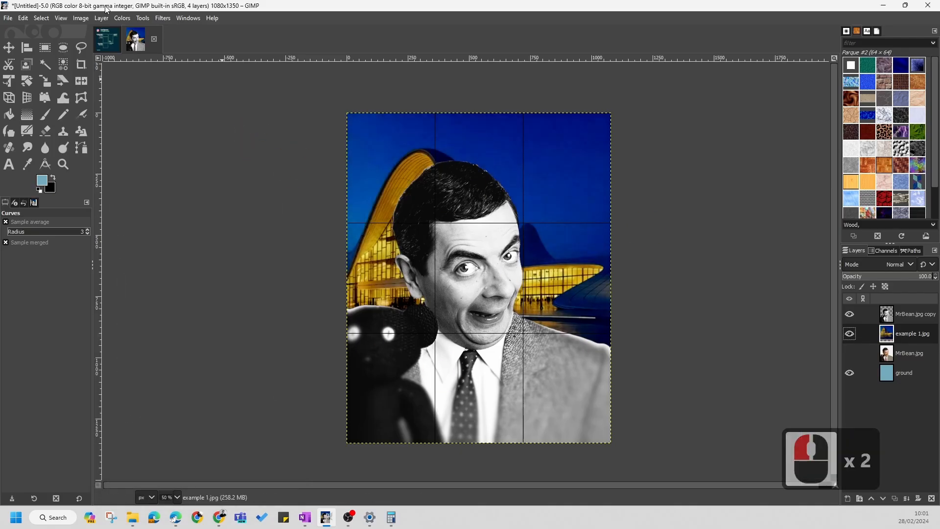
Step: Try desaturating the example 1.jpg layer in Luminance mode
click(122, 22)
click(158, 233)
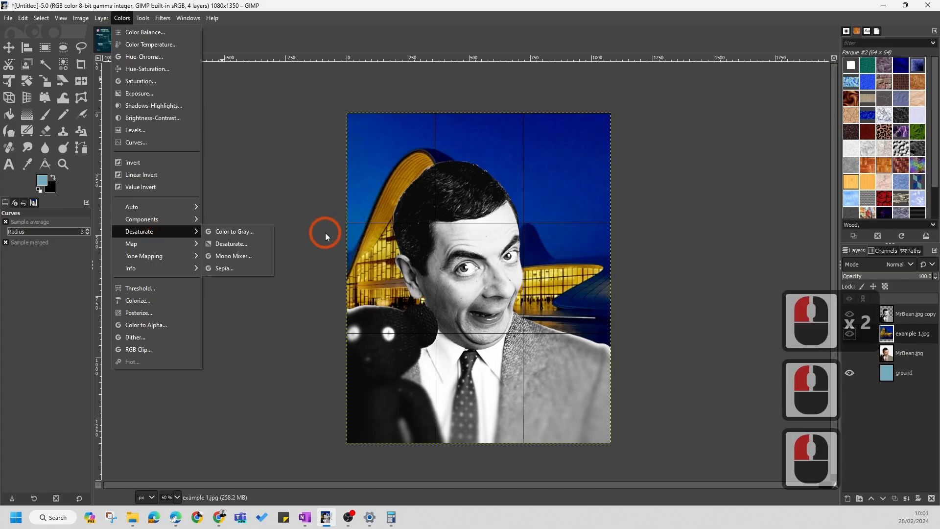
click(233, 247)
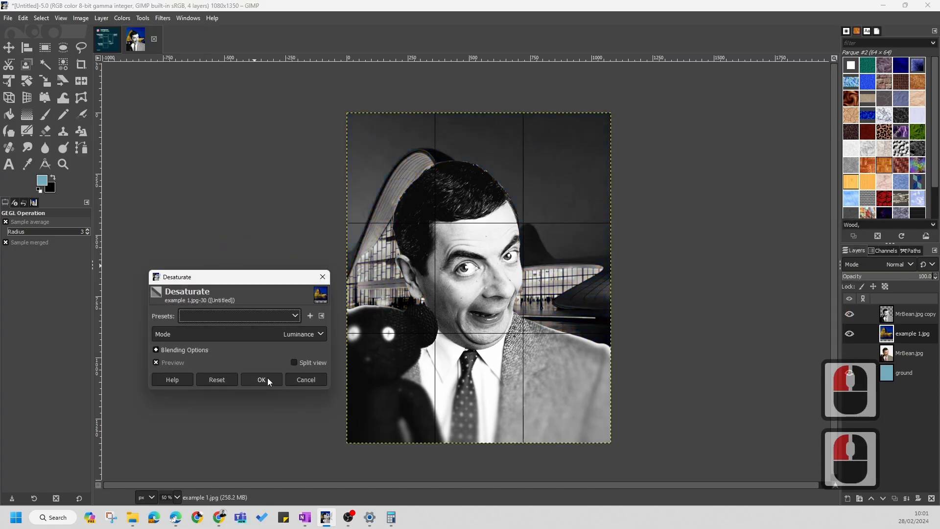
click(305, 380)
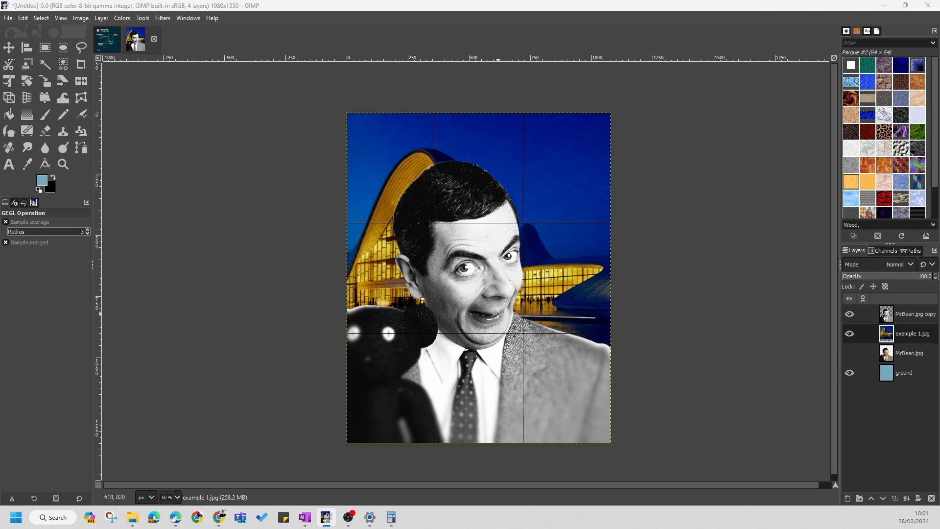
Step: Start exporting the composition and enter Untitled.png as the export file name with the .png extension
click(11, 22)
click(30, 184)
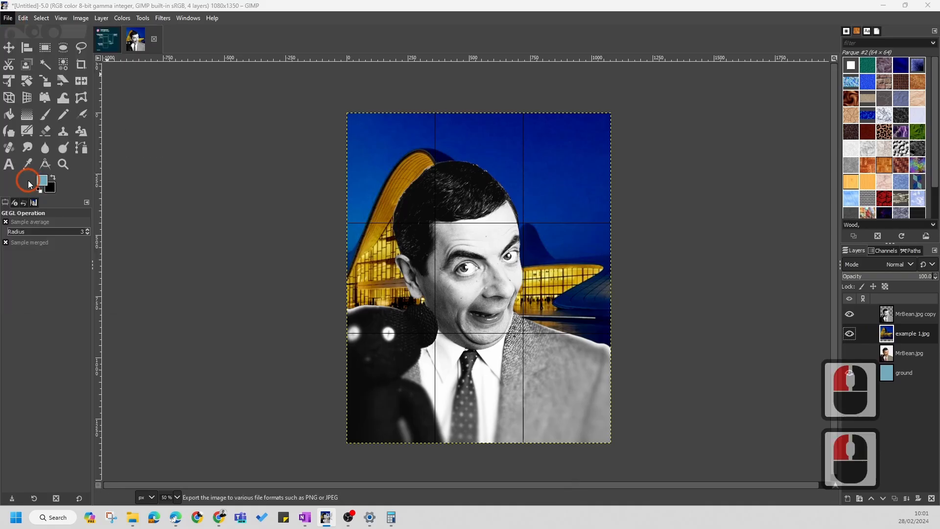
click(208, 130)
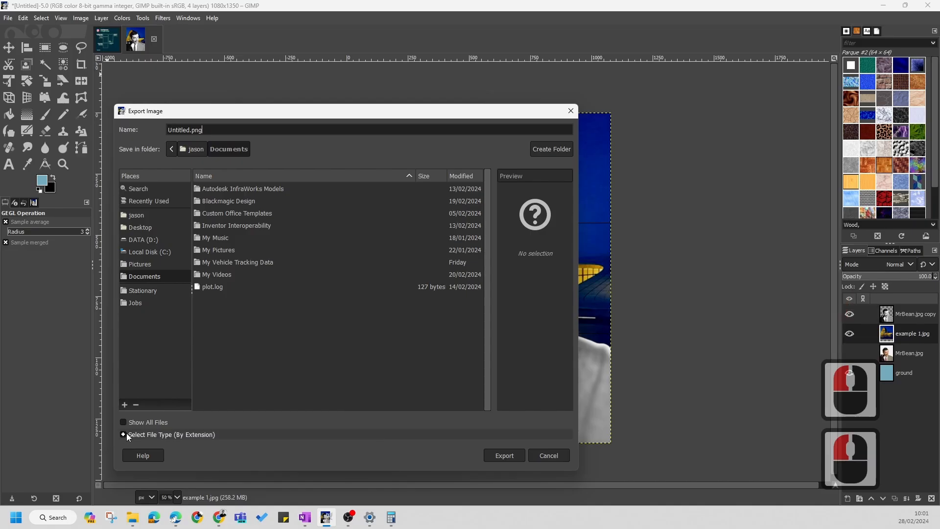
click(225, 127)
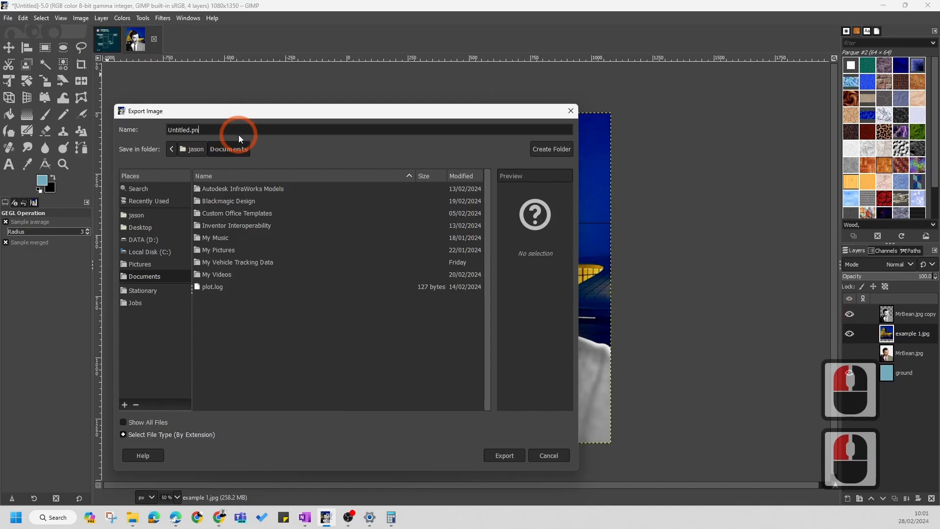
key(BackSpace)
key(BackSpace)
key(BackSpace)
key(BackSpace)
text(.90)
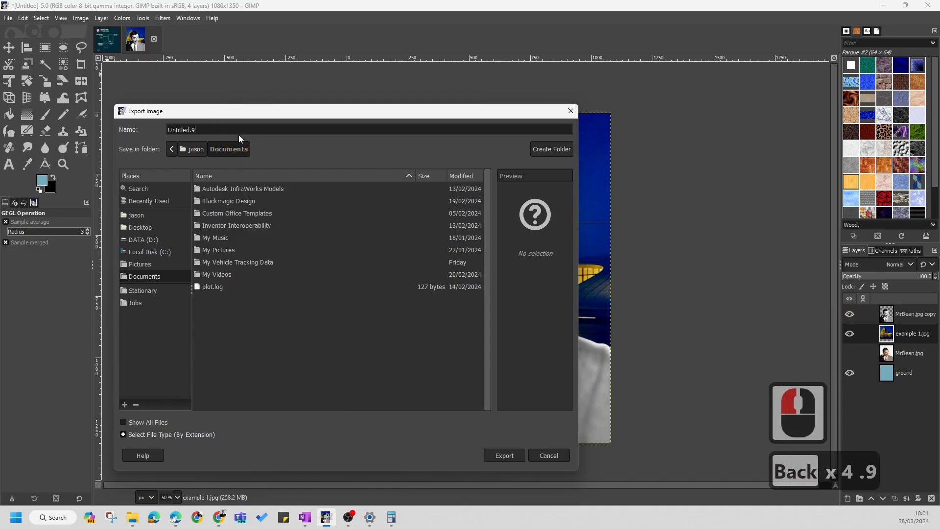
key(BackSpace)
key(BackSpace)
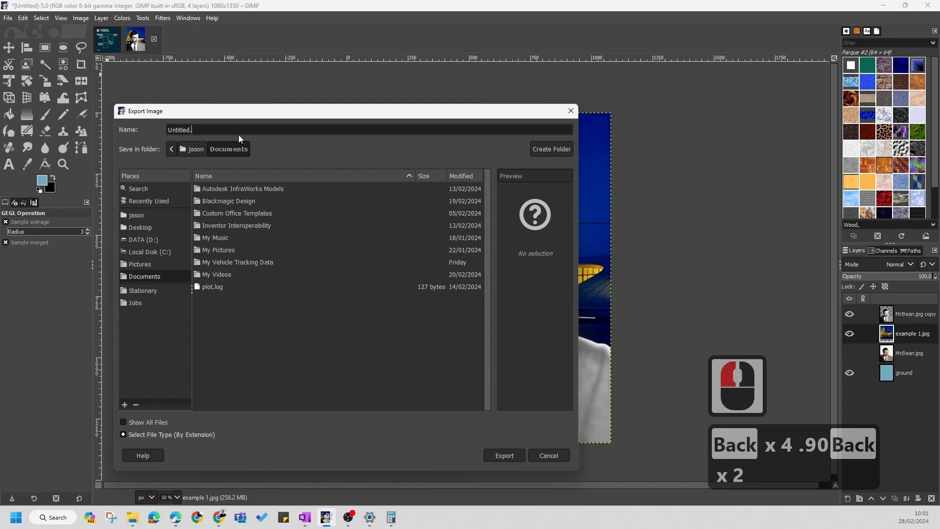
text(png)
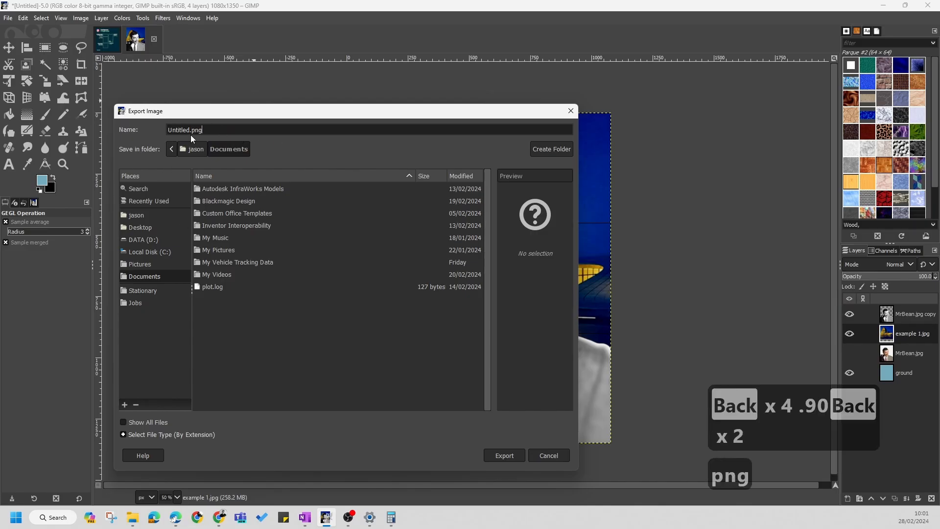
Step: Choose PNG image as the export file type
click(123, 435)
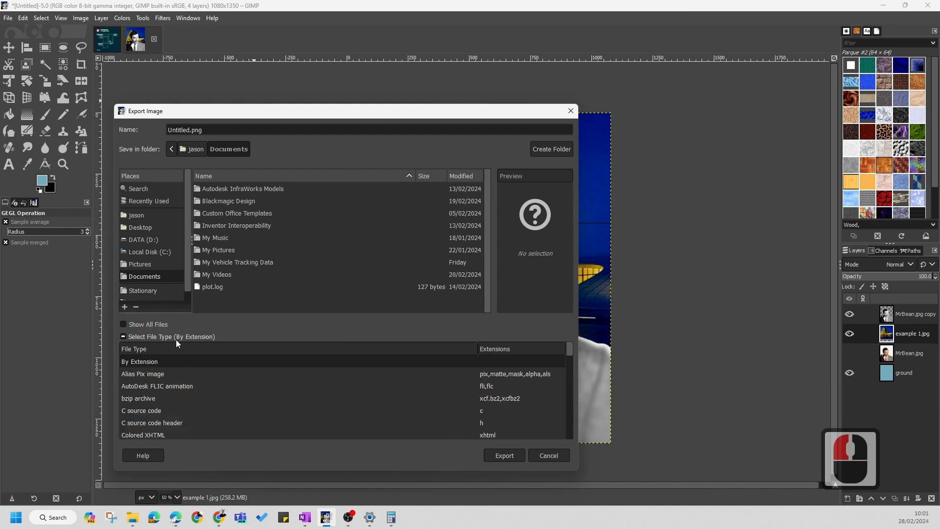
scroll(153, 368, down, 10)
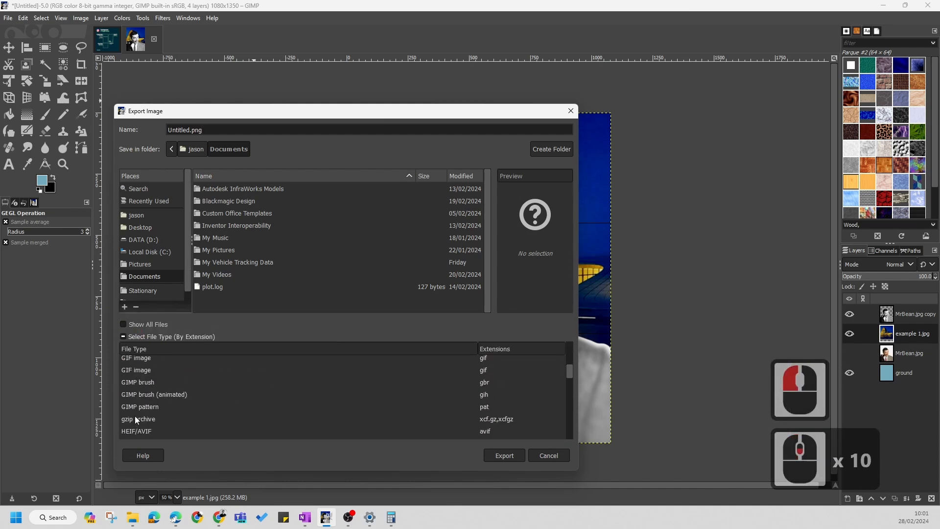
scroll(222, 391, up, 3)
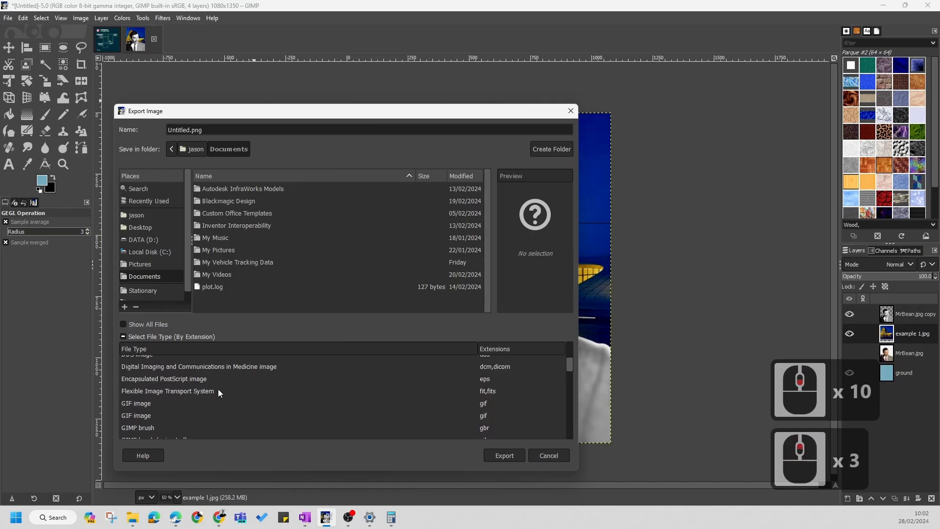
scroll(206, 390, up, 2)
scroll(201, 392, down, 9)
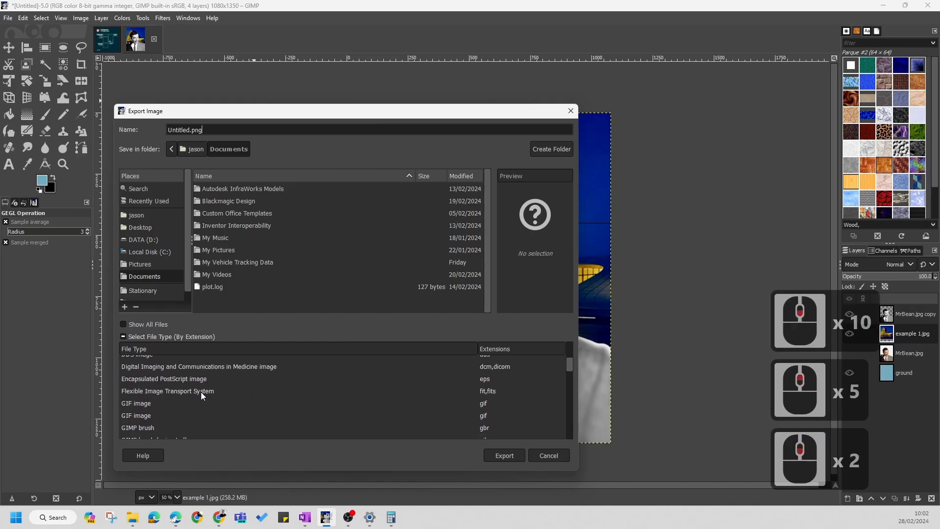
scroll(195, 392, down, 6)
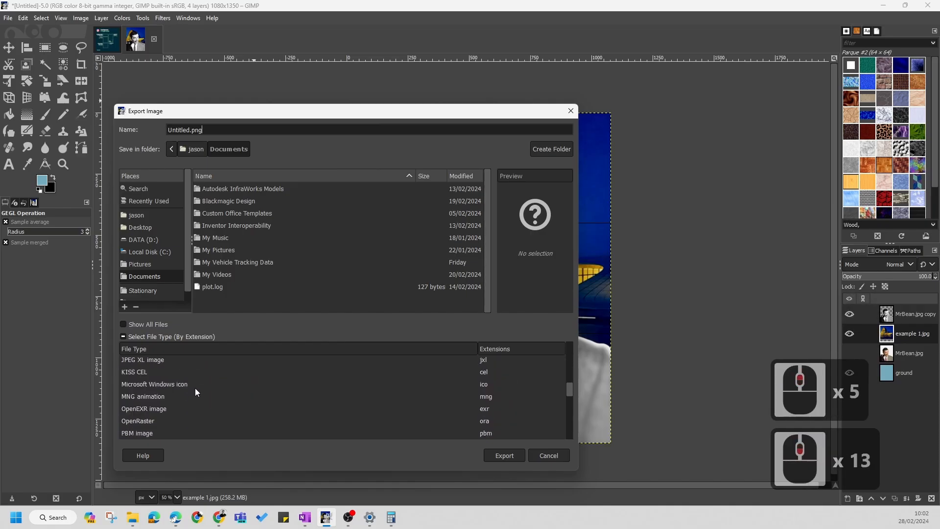
scroll(199, 396, up, 2)
scroll(212, 398, down, 4)
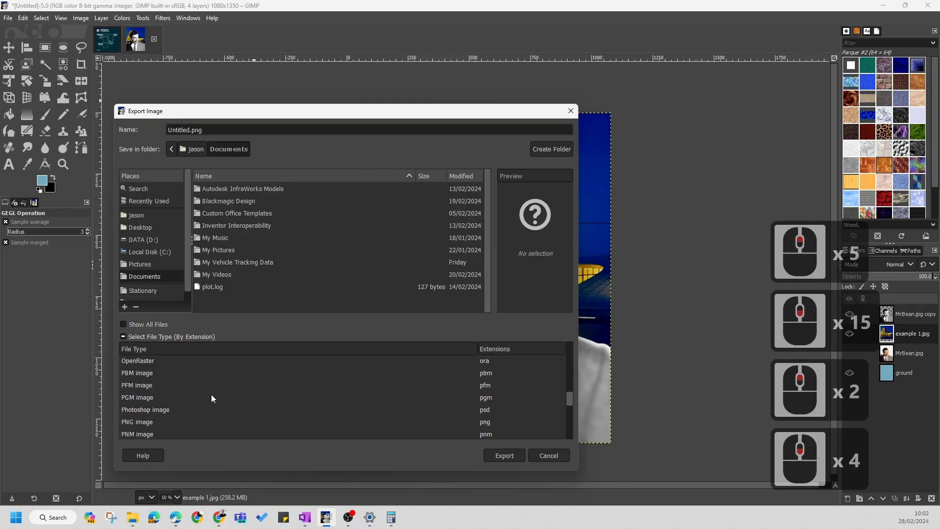
click(146, 422)
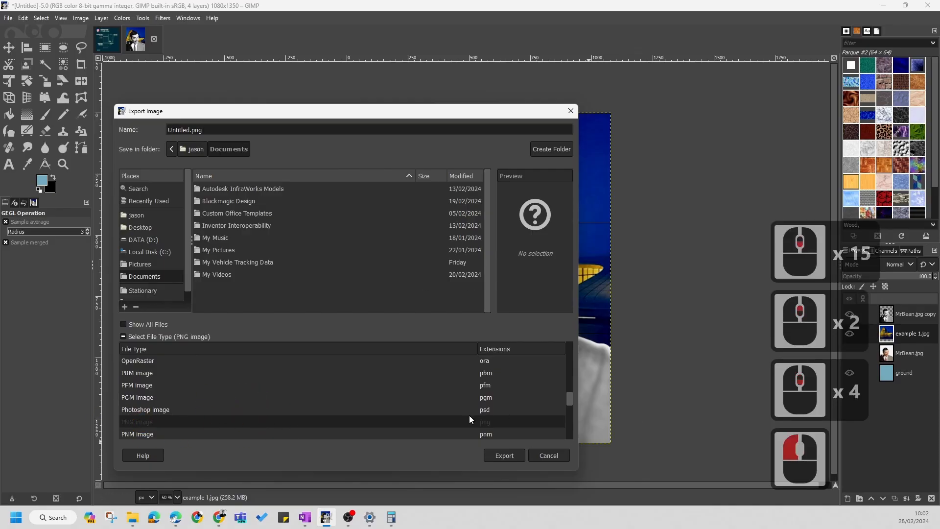
Step: Export the image to the Desktop folder as MrBean0124578.png, accepting the offered PNG options
click(146, 226)
click(217, 130)
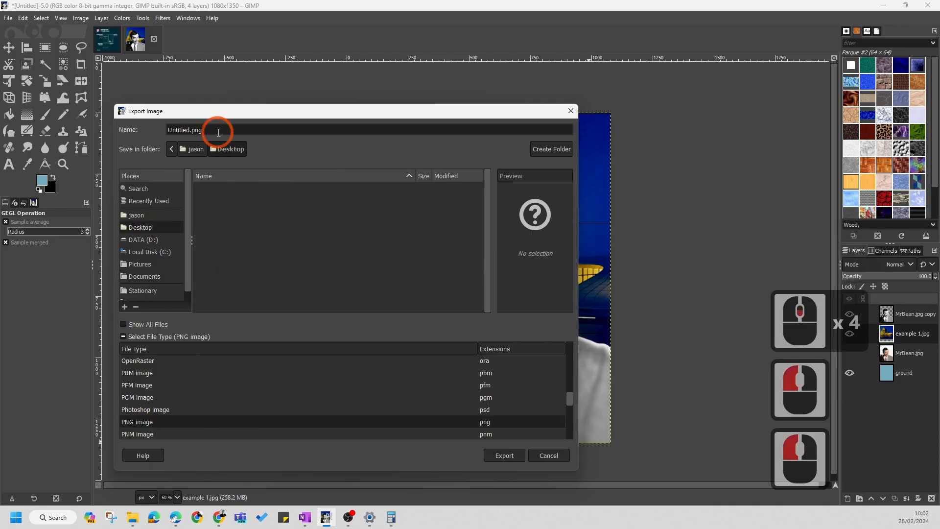
click(189, 130)
drag(191, 131, 156, 131)
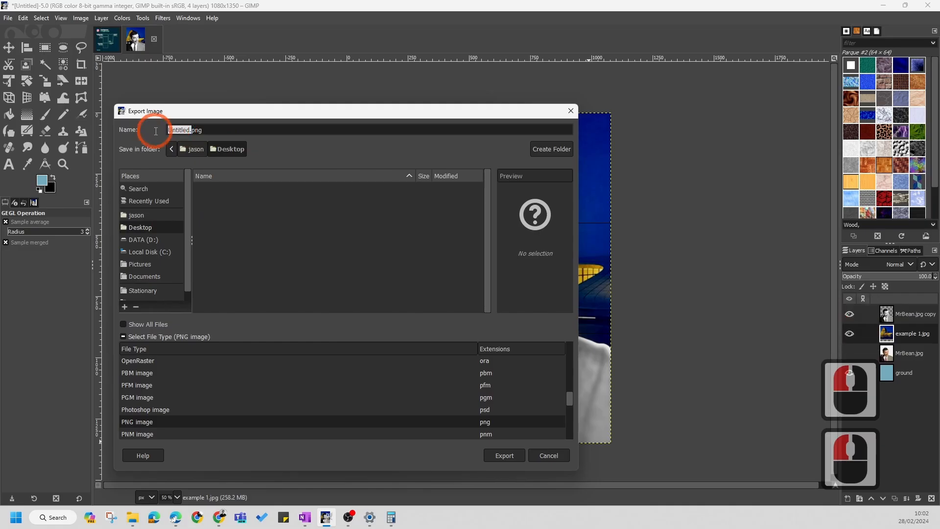
click(193, 130)
double_click(169, 130)
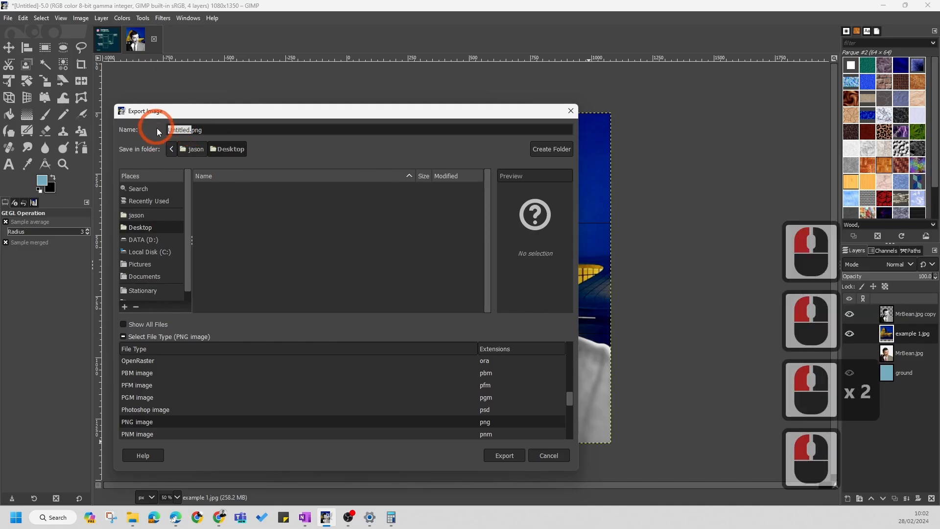
drag(189, 130, 164, 130)
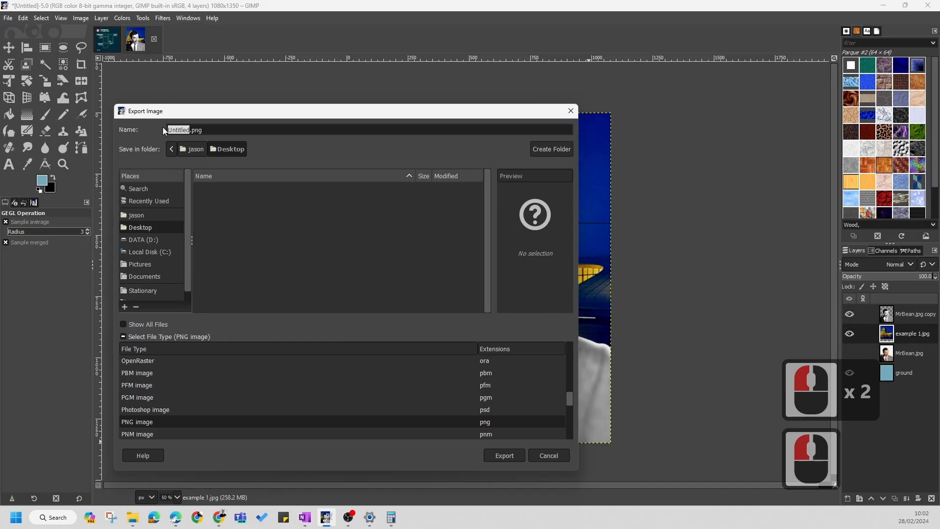
text(MrBe)
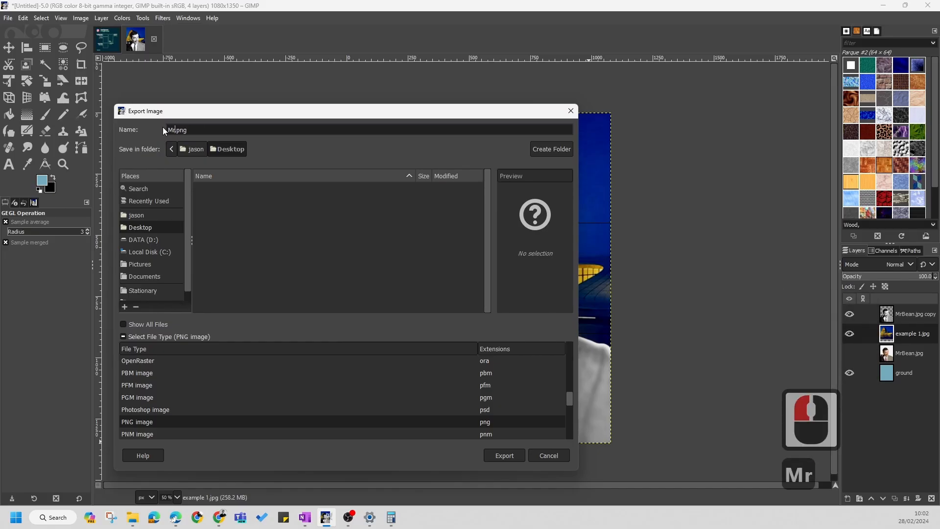
text(an)
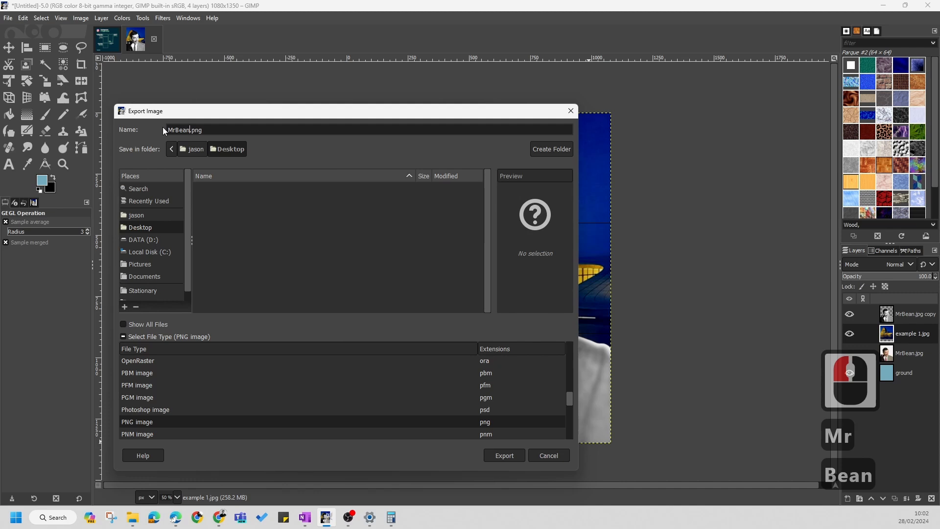
text(01245)
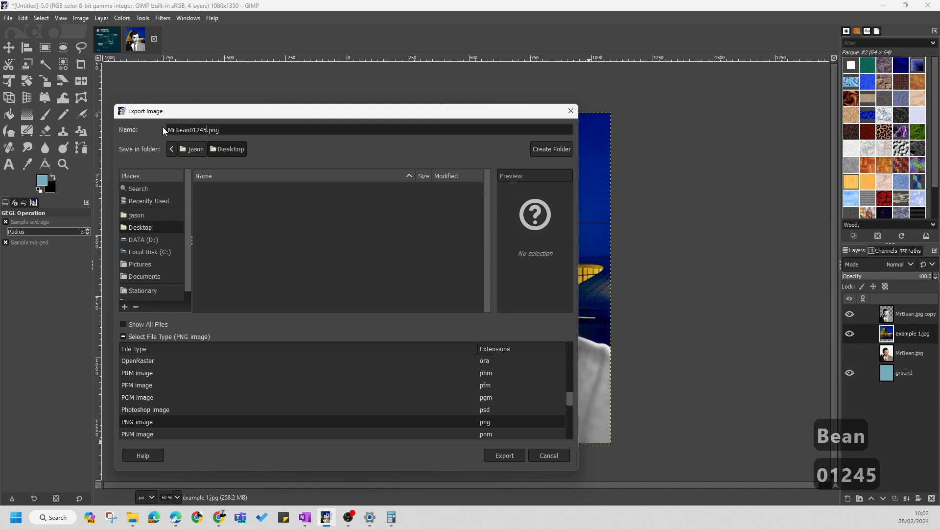
text(78)
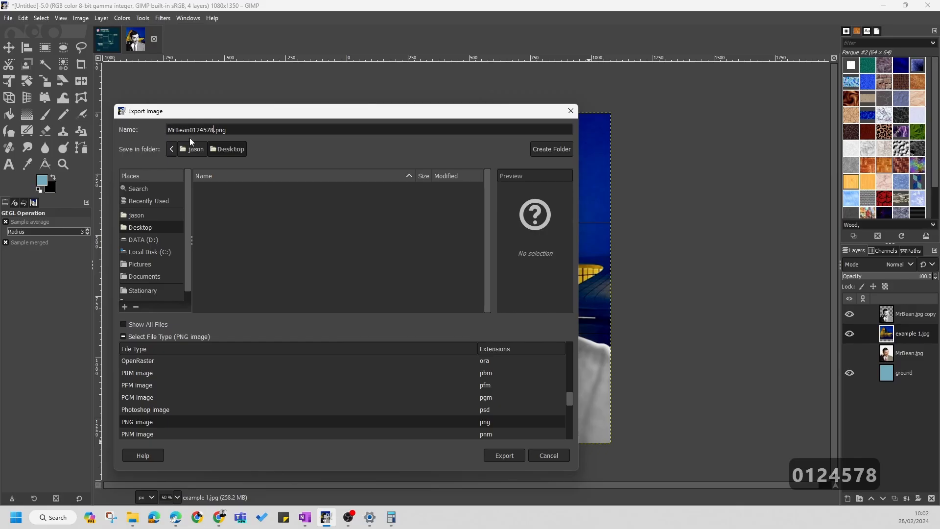
click(505, 459)
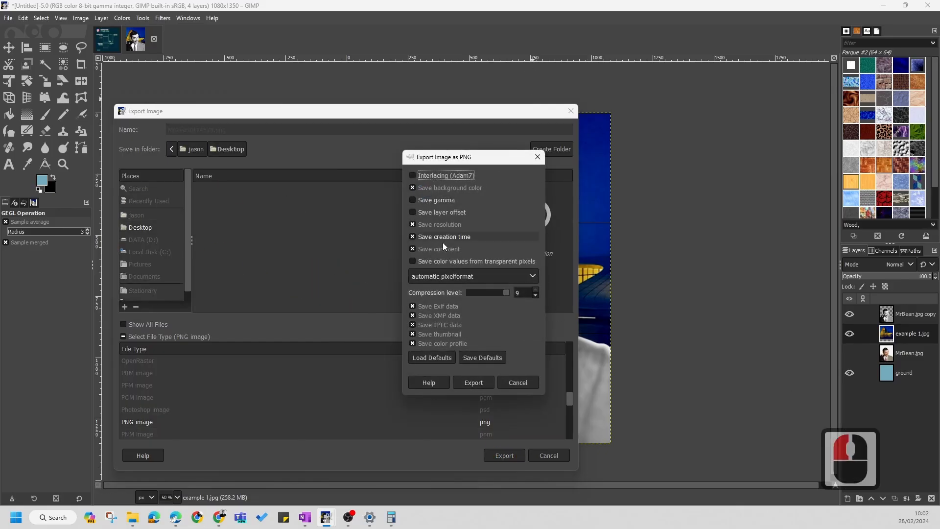
click(472, 382)
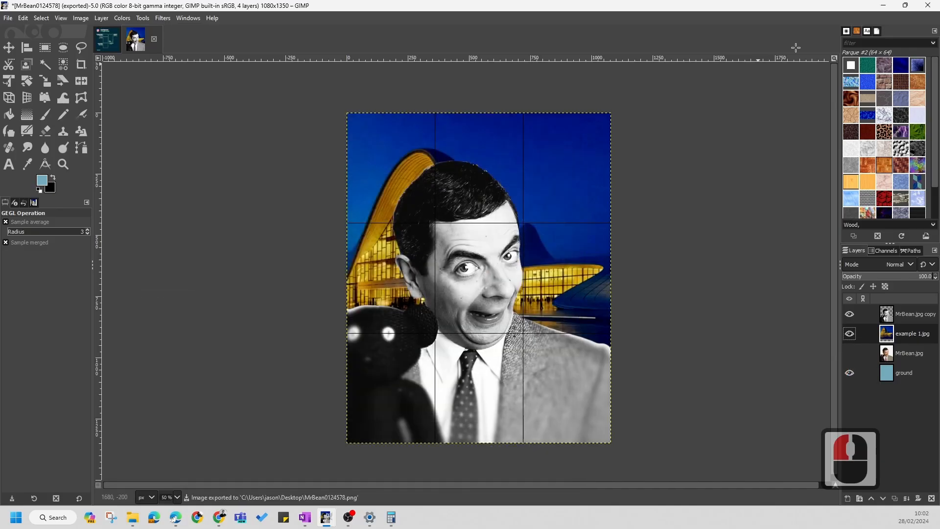
Step: Switch to the desktop, view the exported MrBean0124578.png in Photos, and close the viewer
click(884, 7)
click(884, 7)
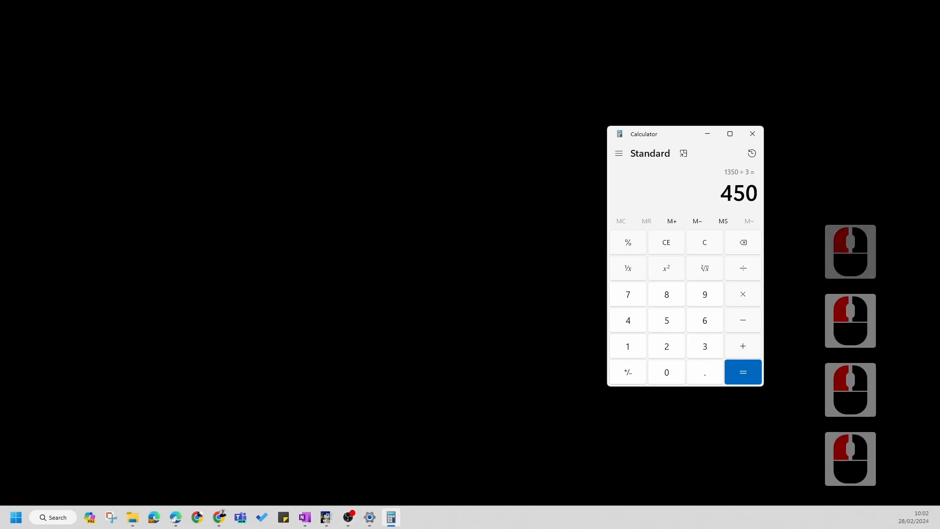
click(430, 187)
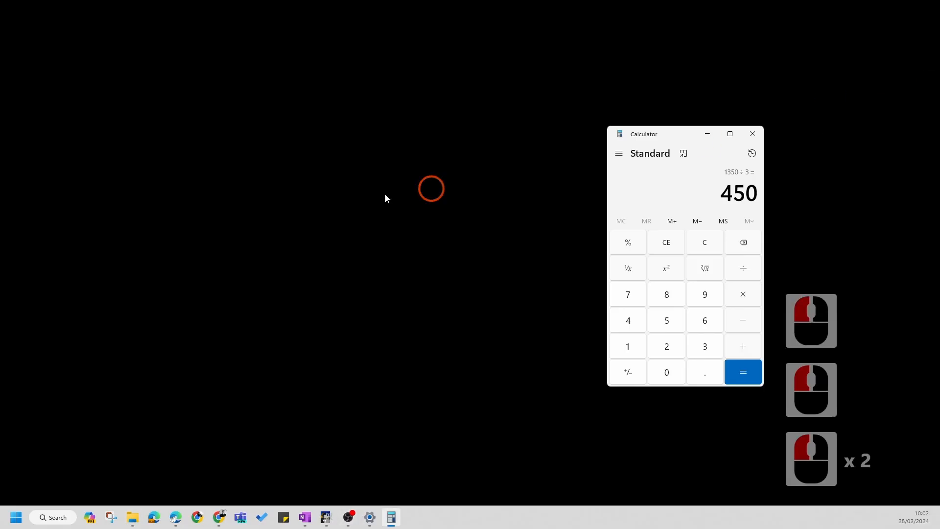
click(184, 184)
double_click(250, 205)
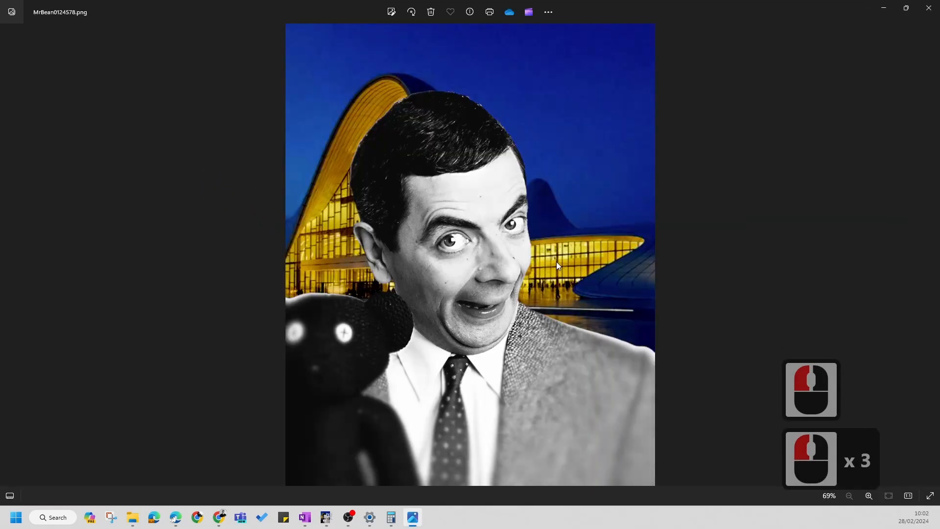
click(929, 7)
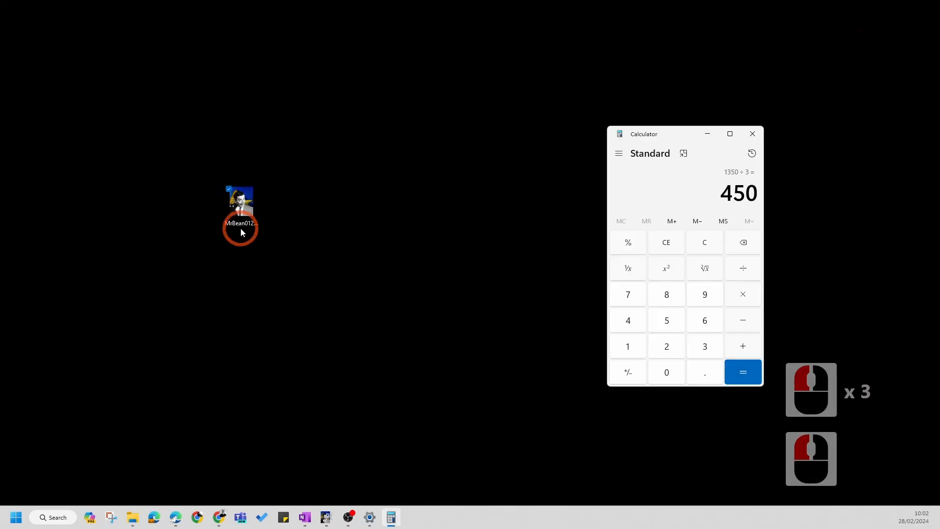
Step: Examine the detailed file properties of MrBean0124578.png on the desktop to check its pixel dimensions
right_click(244, 203)
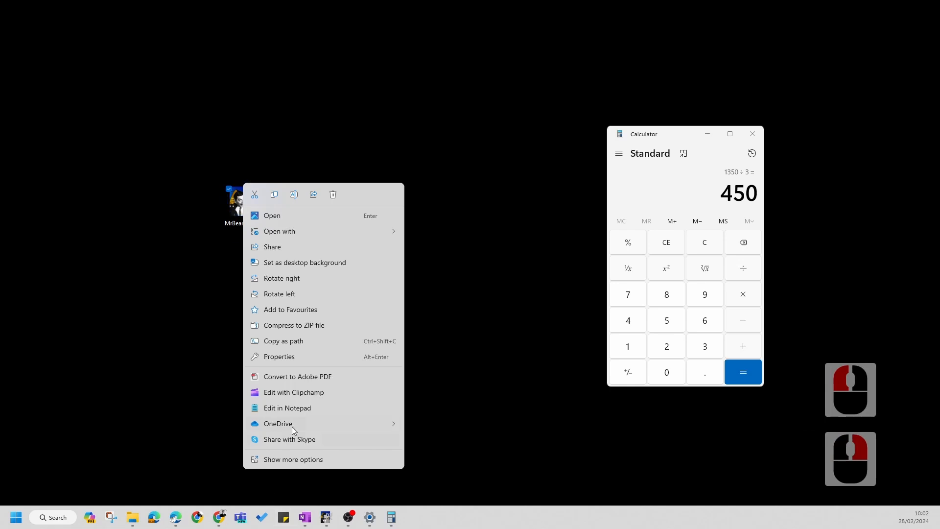
click(273, 460)
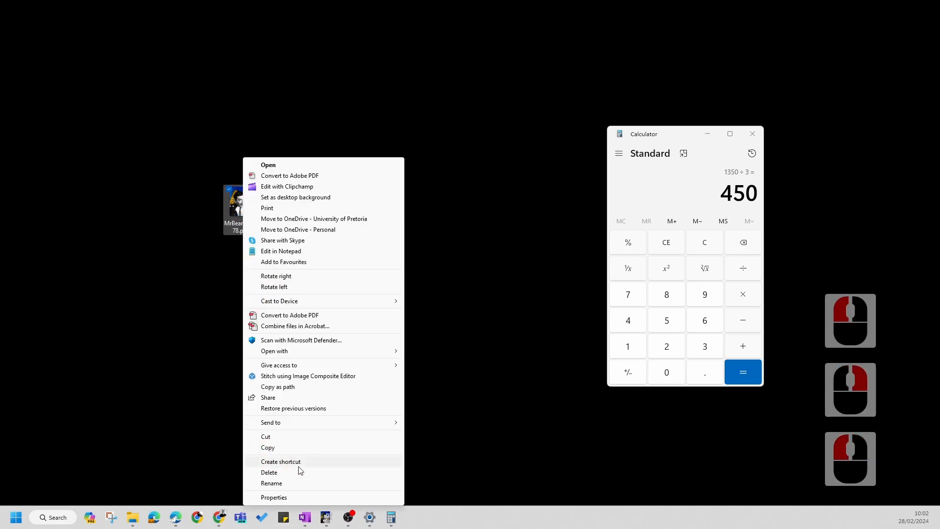
click(274, 498)
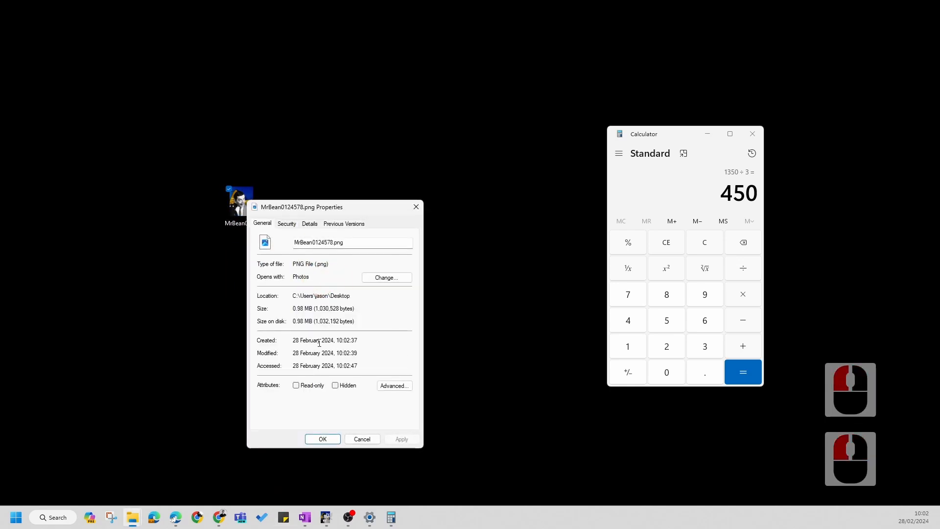
click(309, 225)
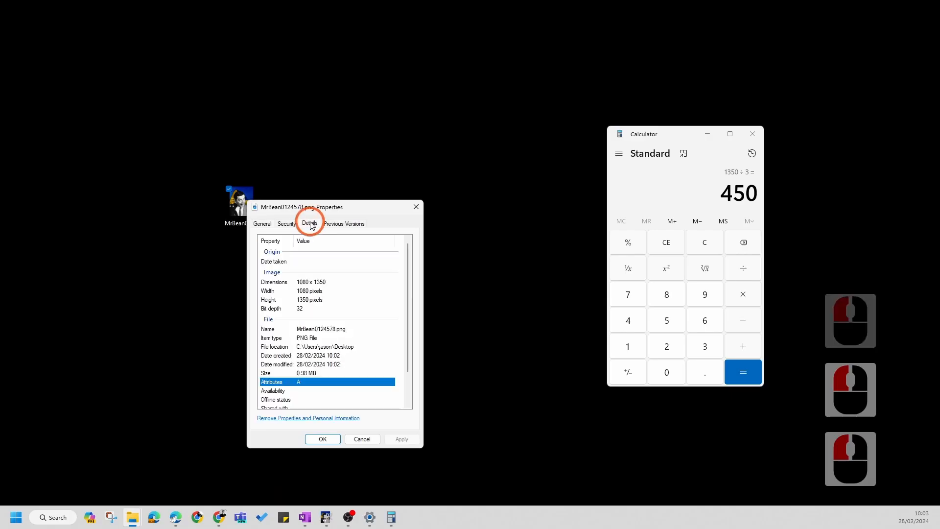